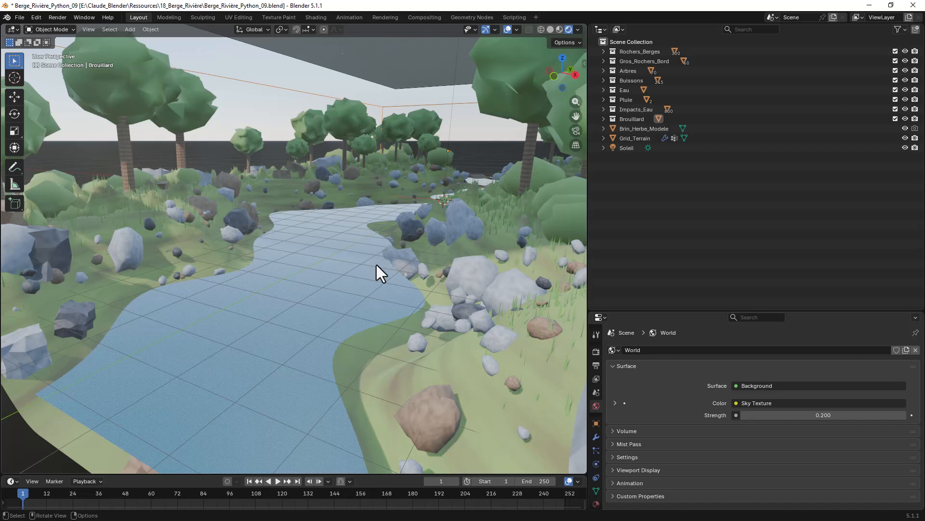
- Play the river scene's animation to preview the rain and water impacts, and pause it
left_click(277, 481)
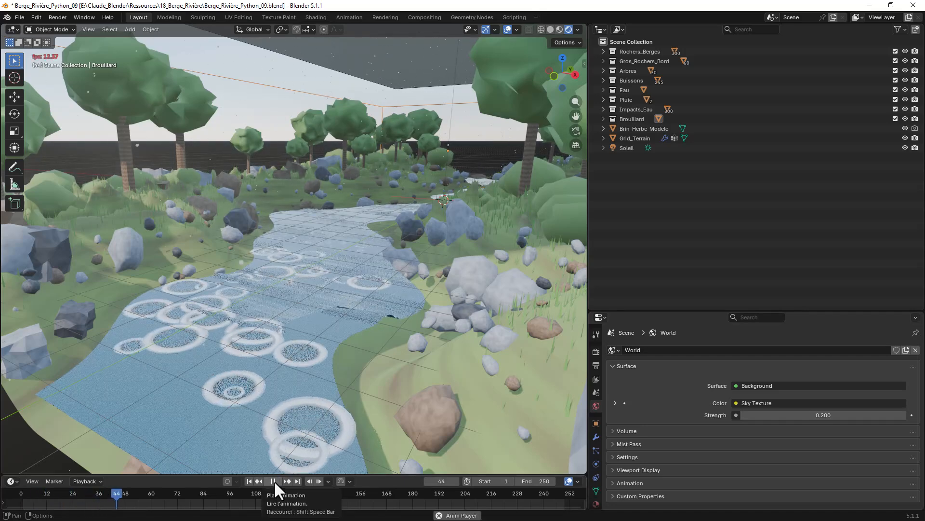
left_click(274, 481)
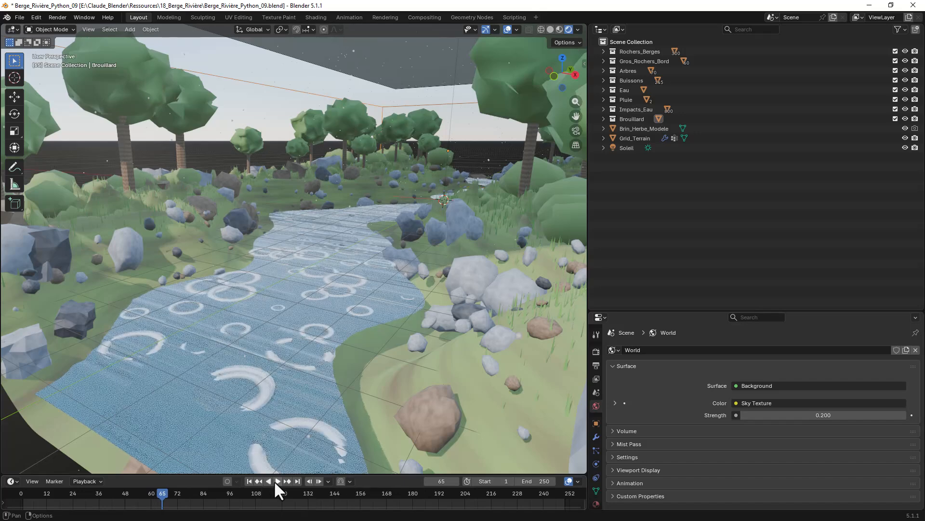
left_click(276, 481)
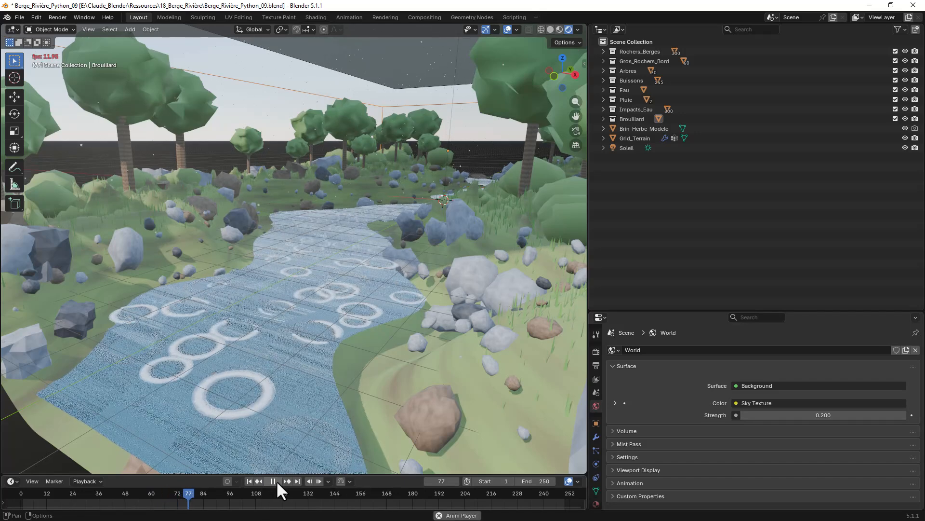
left_click(274, 480)
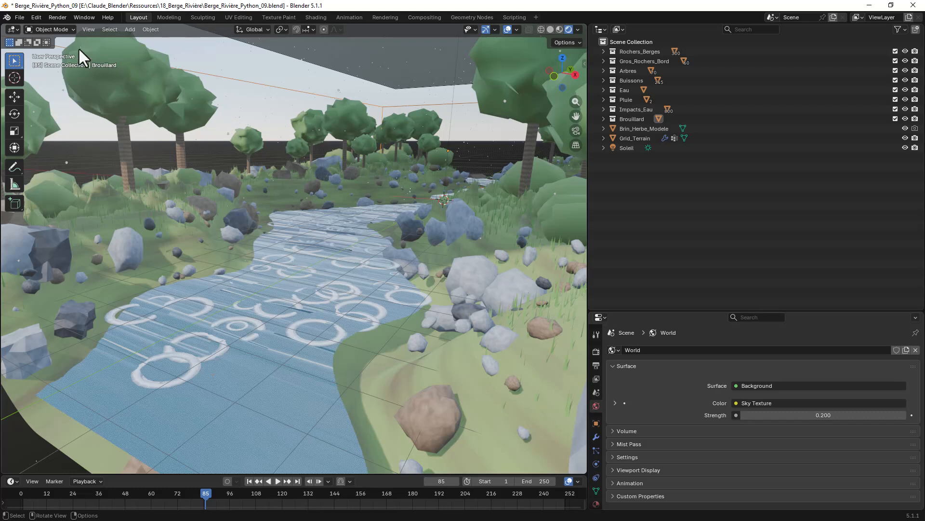
- Start a new Blender file and send Claude the prompt 'vérifier la connexion entre Blender et IA'
left_click(19, 18)
mouse_move(29, 28)
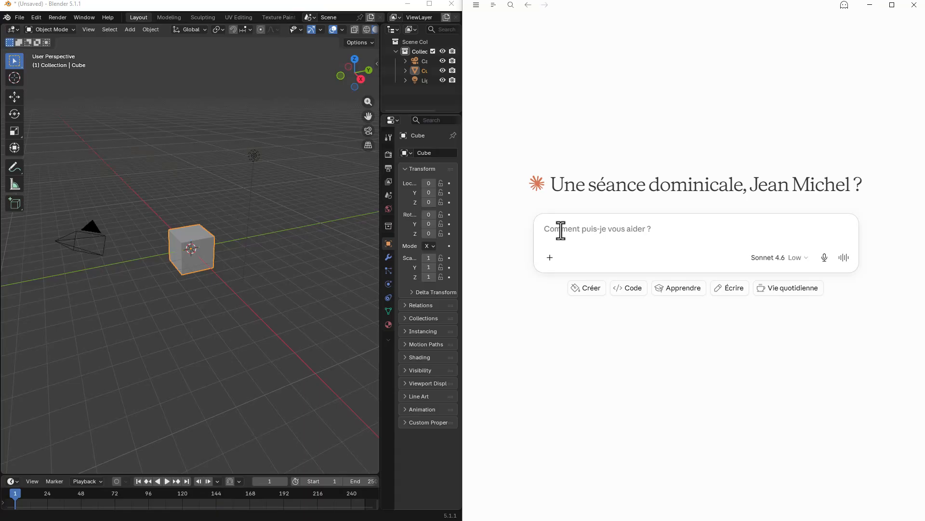
type("vérifier la connexion entre Blender et IA")
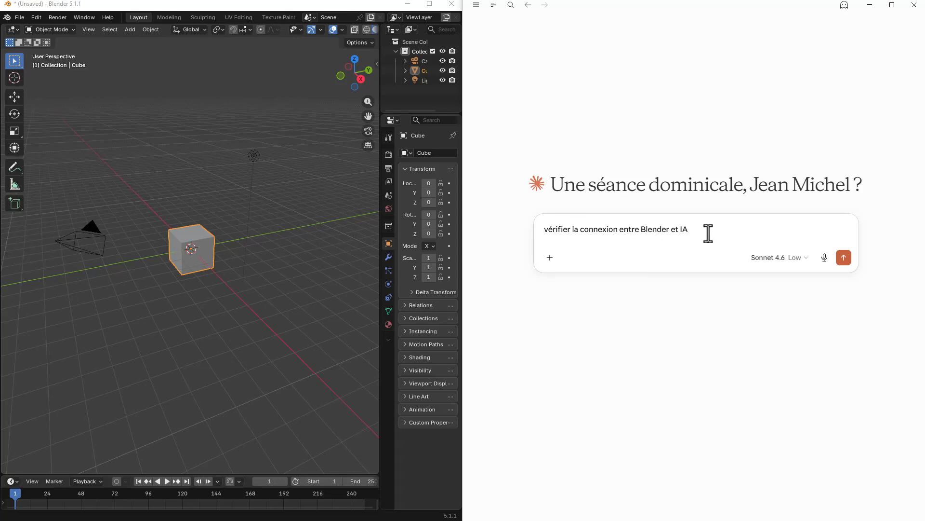
left_click(842, 258)
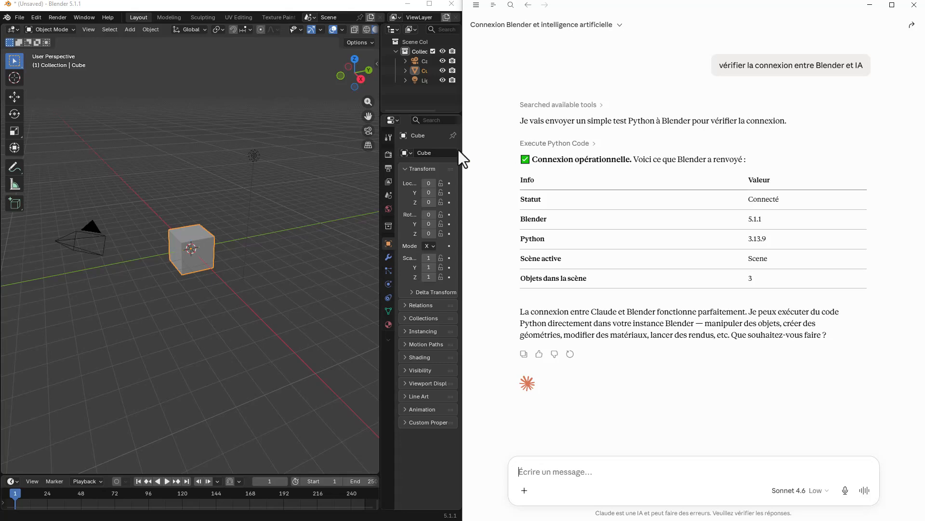
- Delete the default cube from the Blender scene
type("x")
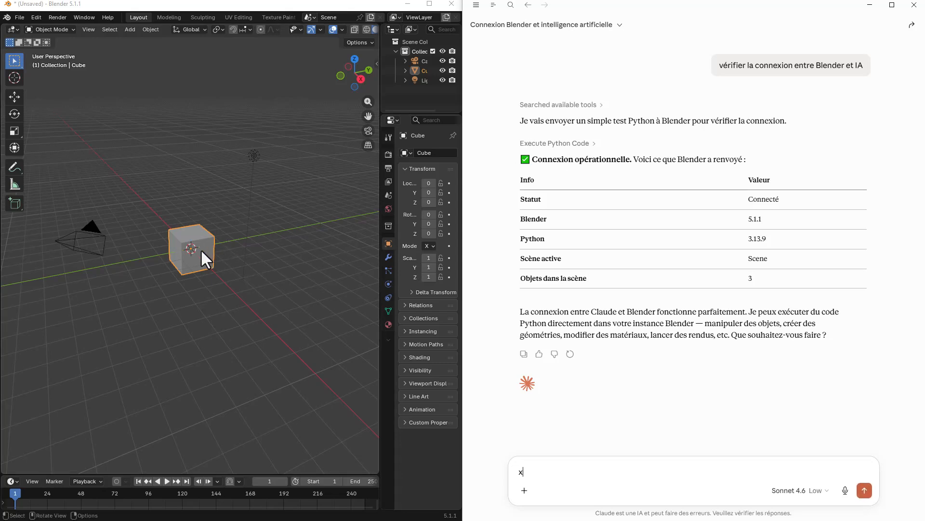
key("BackSpace")
left_click(210, 263)
key("x")
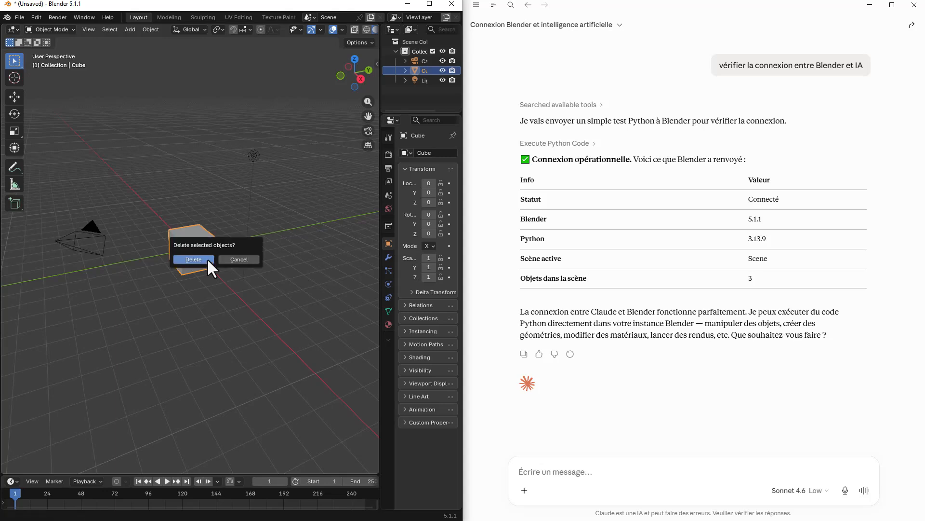
left_click(207, 259)
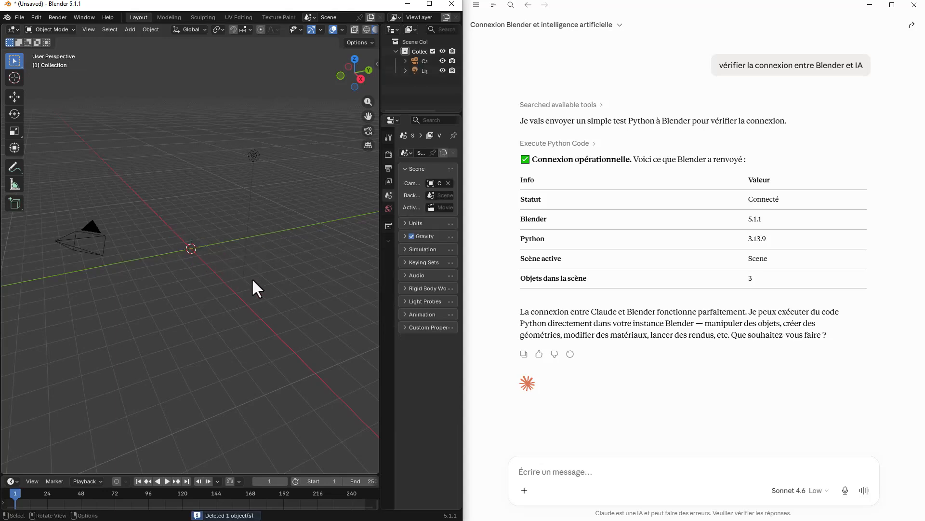
- Enable the Screencast Keys display in the 3D viewport and hide its settings again
key("n")
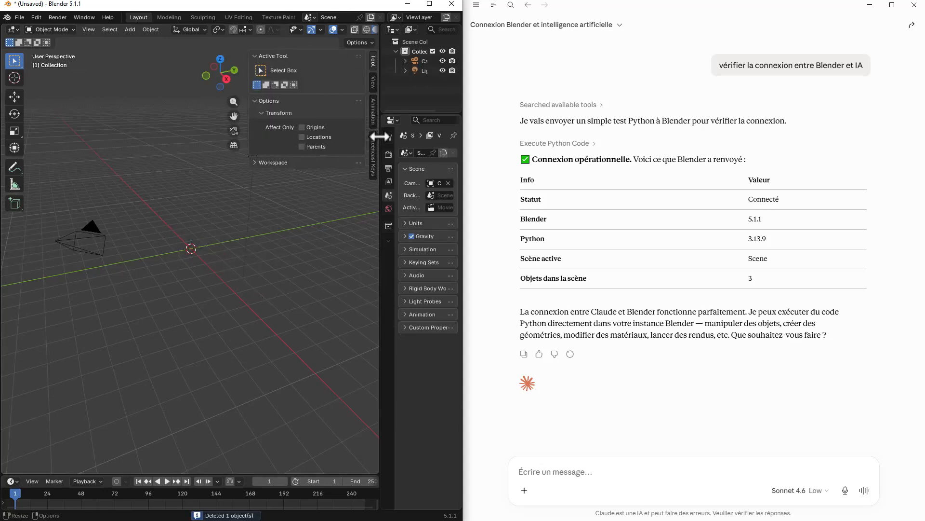
left_click(374, 144)
key("n")
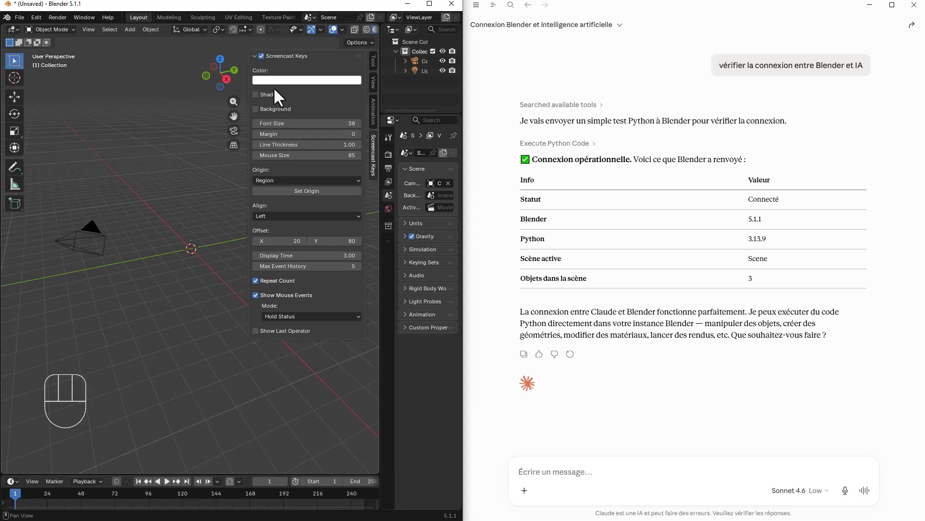
- Send Claude the prompt 'Ajouter un mesh de type grid subdivisé 4 fois qui aura la taille de 20 sur 40m'
left_click(541, 473)
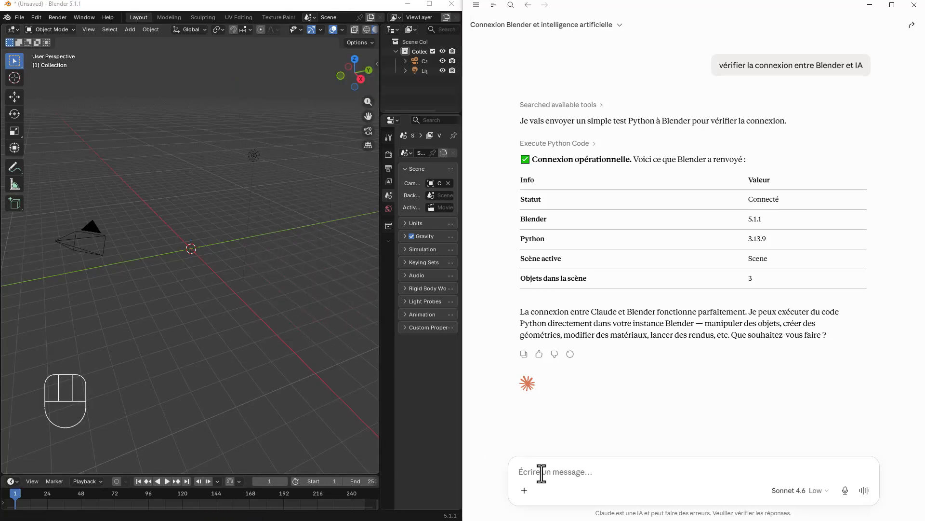
type("Ajouter un mesh de type grid subdivisé 4 fois qui aura la taille de 20 sur 40m")
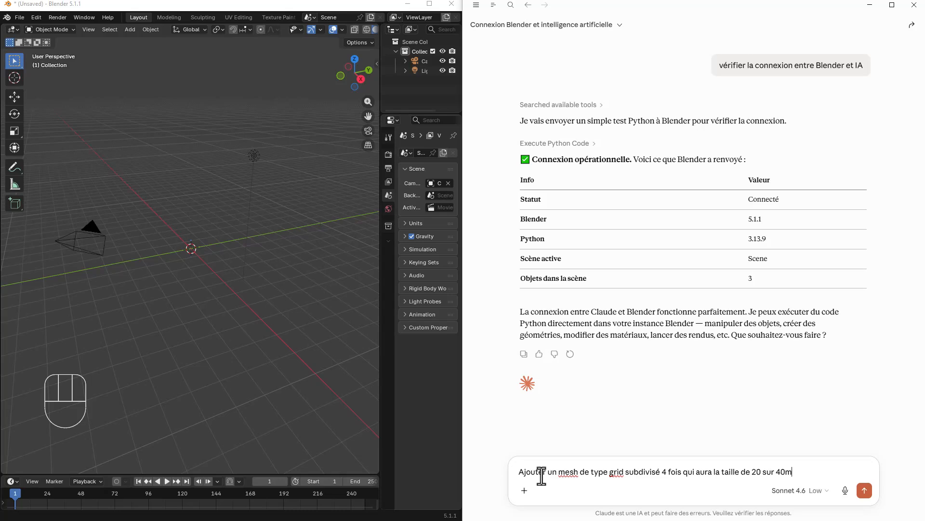
left_click(864, 491)
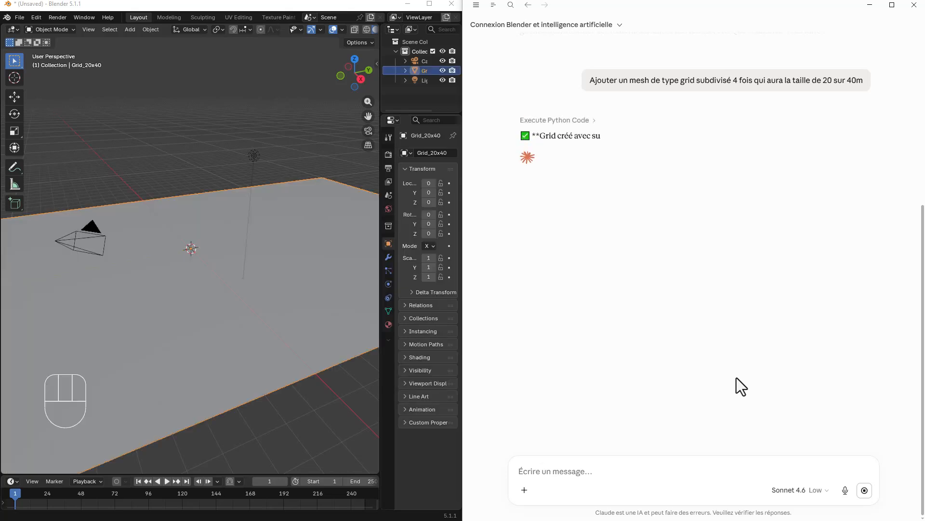
scroll(266, 262, "down", 3)
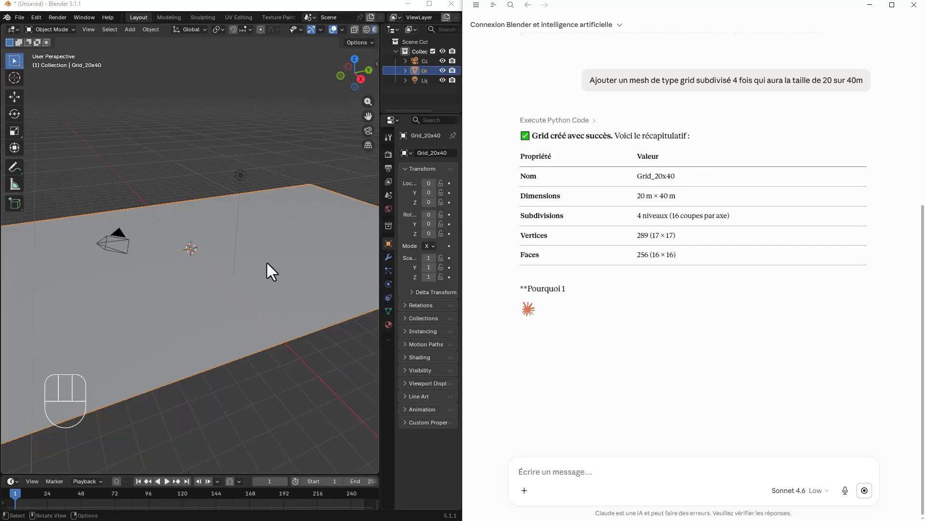
mouse_move(266, 261)
middle_mouse_down("shift")
mouse_move(209, 300)
mouse_move(293, 267)
mouse_move(270, 274)
mouse_move(294, 238)
mouse_move(277, 258)
middle_mouse_up("shift")
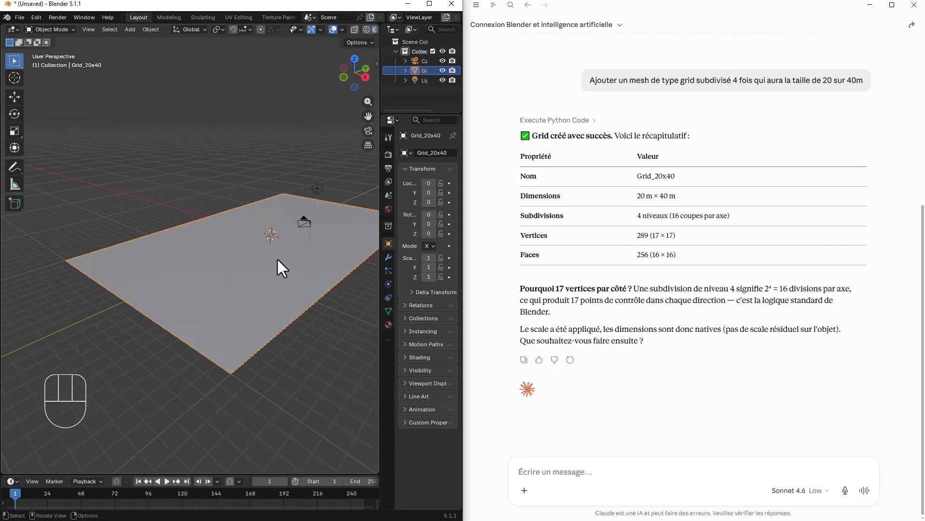
- Draft the Claude prompt 'créer avec une texture procédural d'un terrain afin de déformer le sol, utiliser outil Edition proportionnel'
left_click(542, 469)
type("créer avec une texture procédural un terrain afin de déformer le sol, utiliser outil Edition proportionnel")
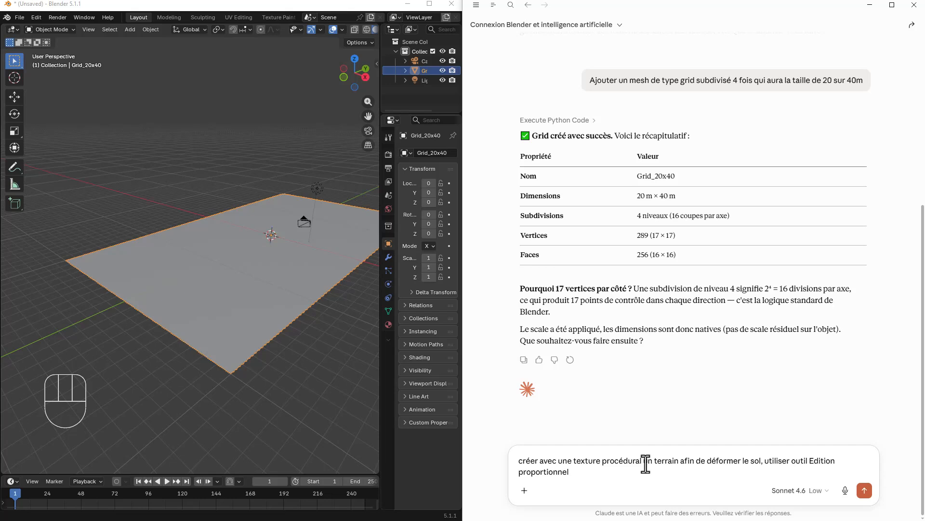
type("d")
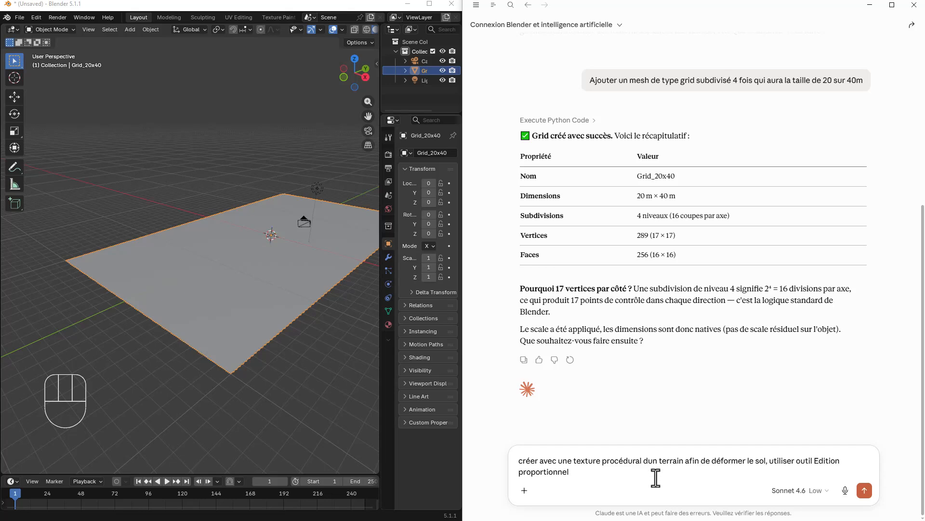
type("'")
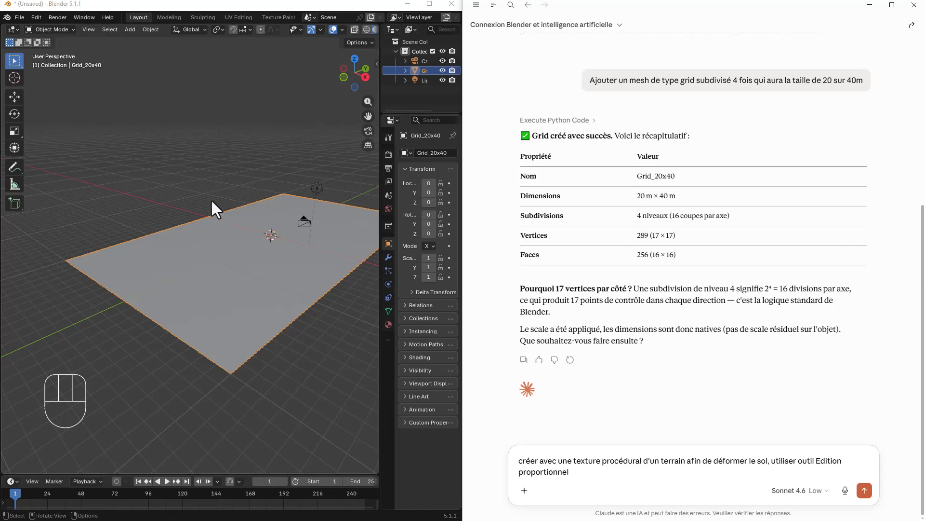
- Examine the grid's subdivisions in Edit Mode and return to Object Mode
key("Tab")
scroll(238, 263, "up", 3)
middle_click_drag(239, 266, 277, 311)
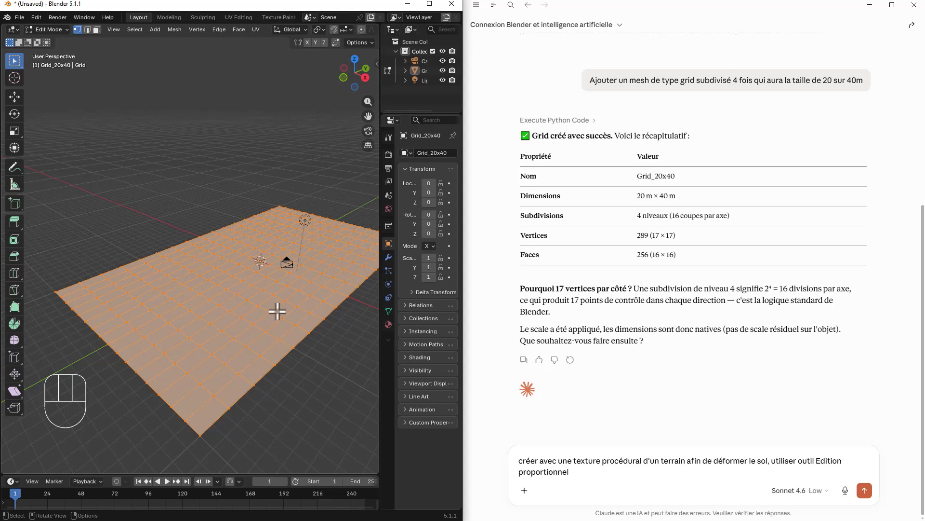
left_click(578, 470)
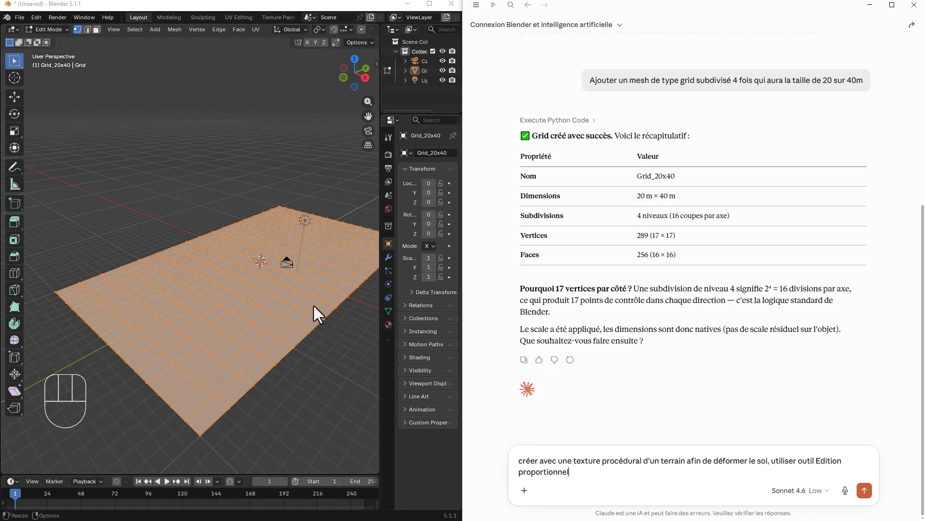
key("Tab")
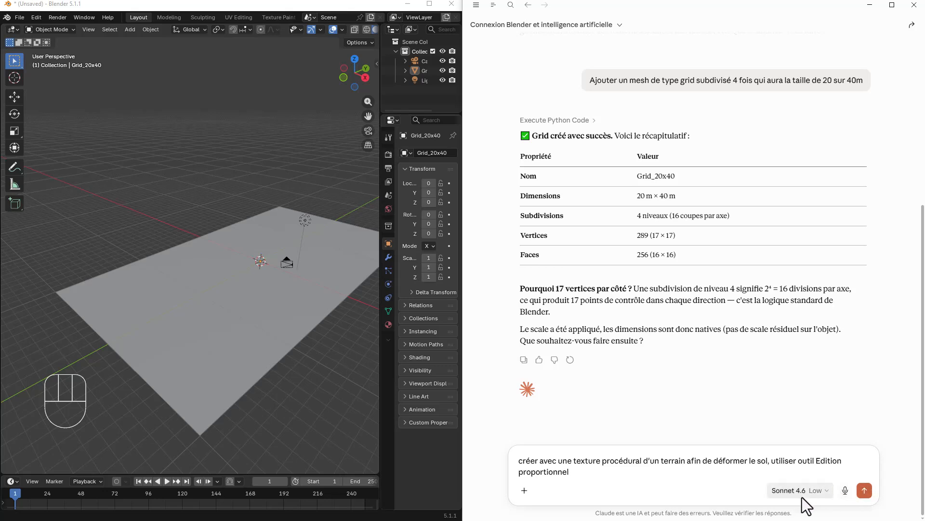
- Switch the Claude model to Opus 4.7 and send the drafted terrain prompt
left_click(822, 490)
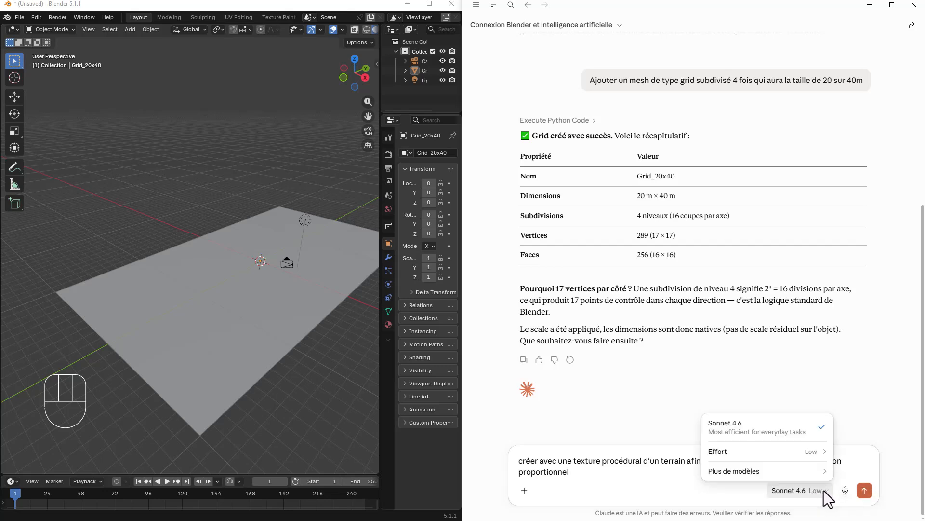
mouse_move(762, 458)
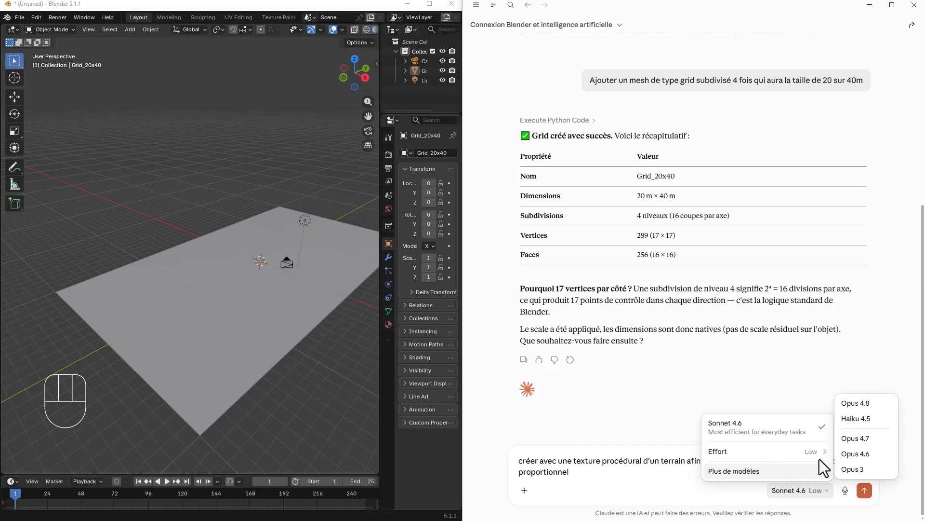
mouse_move(801, 473)
left_click(861, 438)
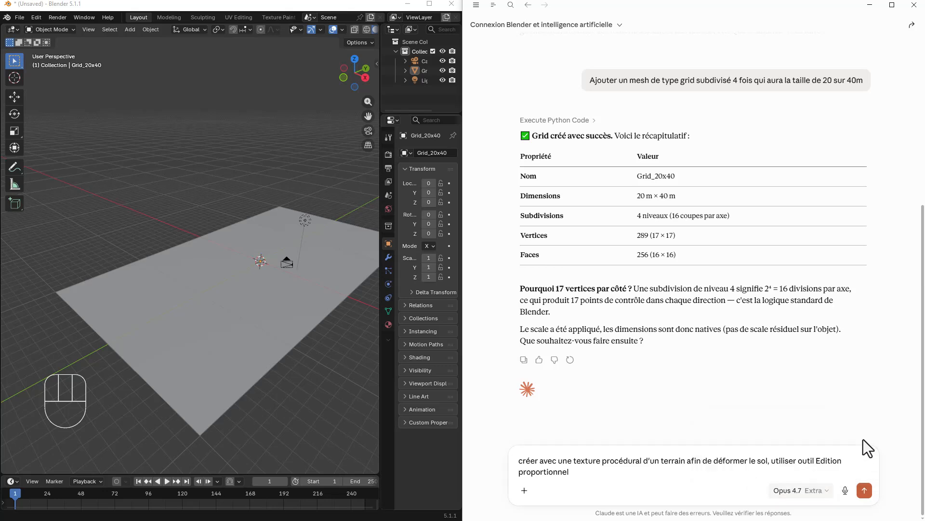
left_click(864, 490)
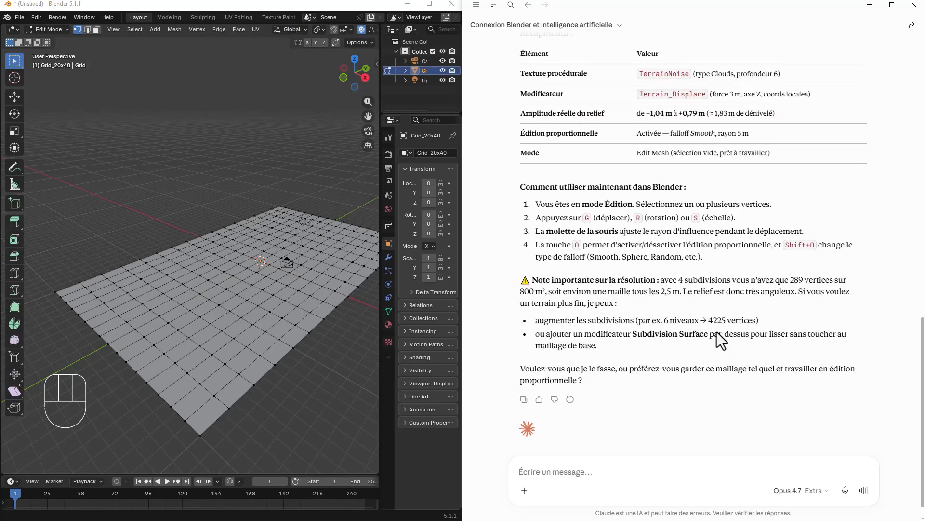
- Review Claude's terrain summary and return the grid to Object Mode to view the displaced relief
scroll(716, 332, "up", 3)
scroll(702, 286, "down", 1)
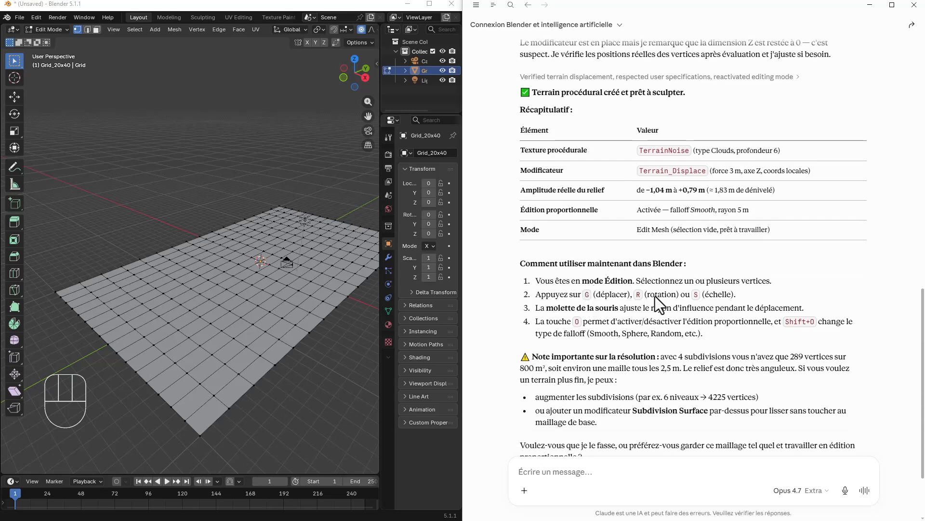
scroll(615, 319, "down", 1)
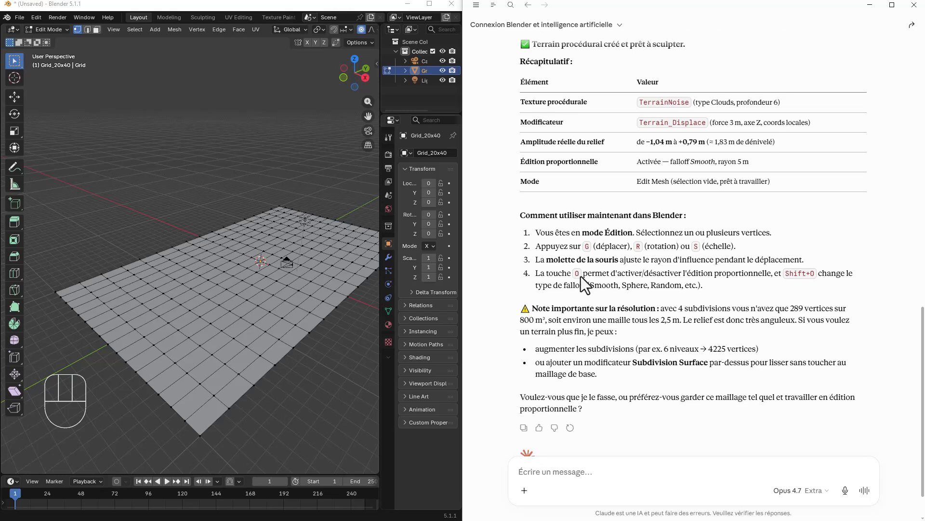
left_click(321, 356)
key("Tab")
mouse_move(307, 340)
middle_mouse_down()
mouse_move(310, 316)
mouse_move(294, 313)
mouse_move(318, 337)
middle_mouse_up()
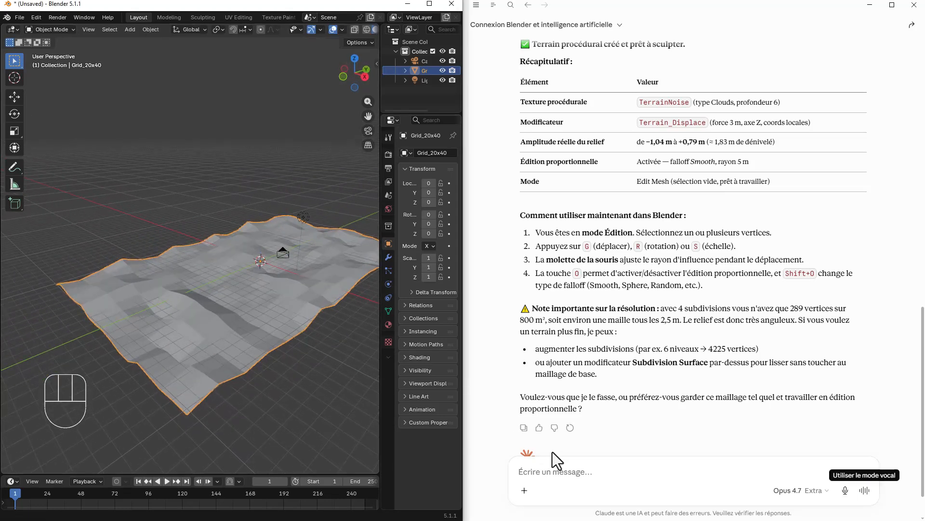
- Send Claude the prompt 'Faire un lissage du terrain en plein milieu du terrain sur la longueur de 5 m de largeur'
scroll(568, 404, "down", 1)
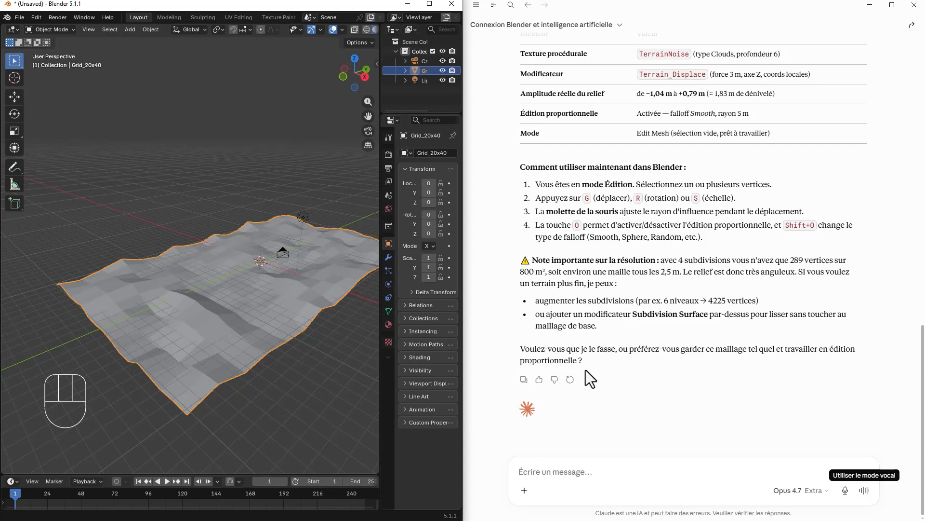
type("Faire un lissage du terrain en plein milieu du terrain sur la longueur de 5 m de largeur")
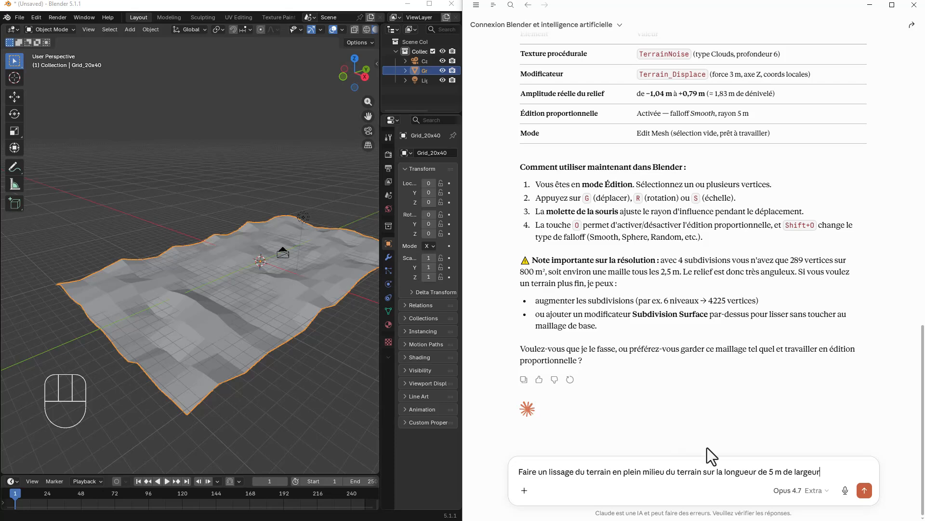
left_click(863, 490)
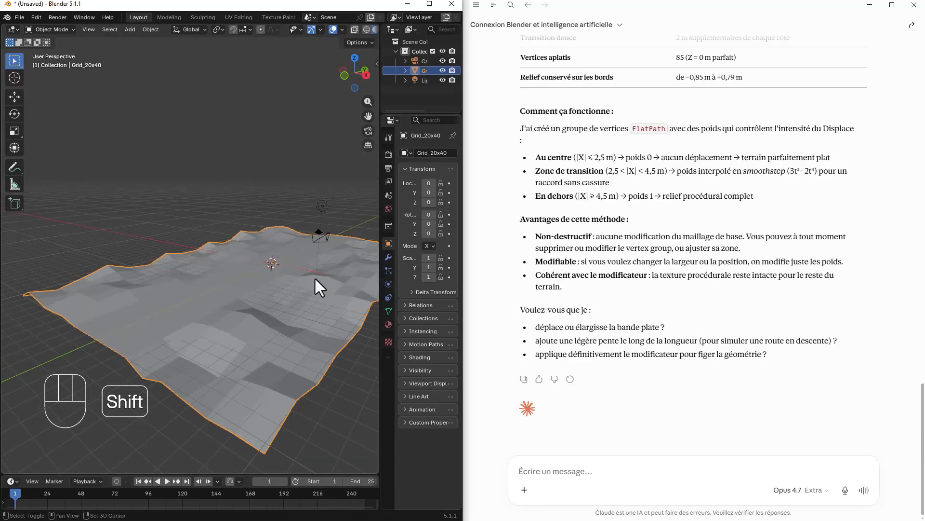
middle_click_drag(314, 277, 265, 311, "shift")
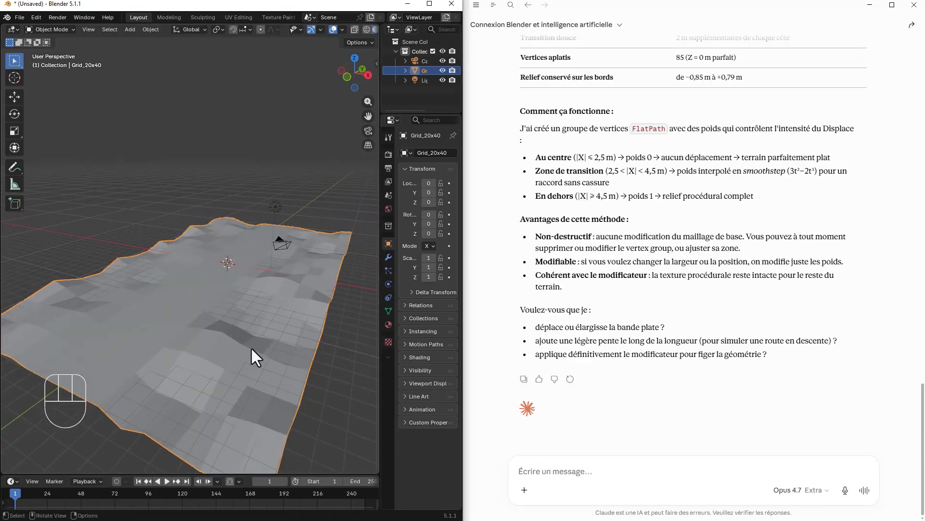
middle_click_drag(252, 356, 241, 254)
middle_click_drag(207, 400, 207, 320)
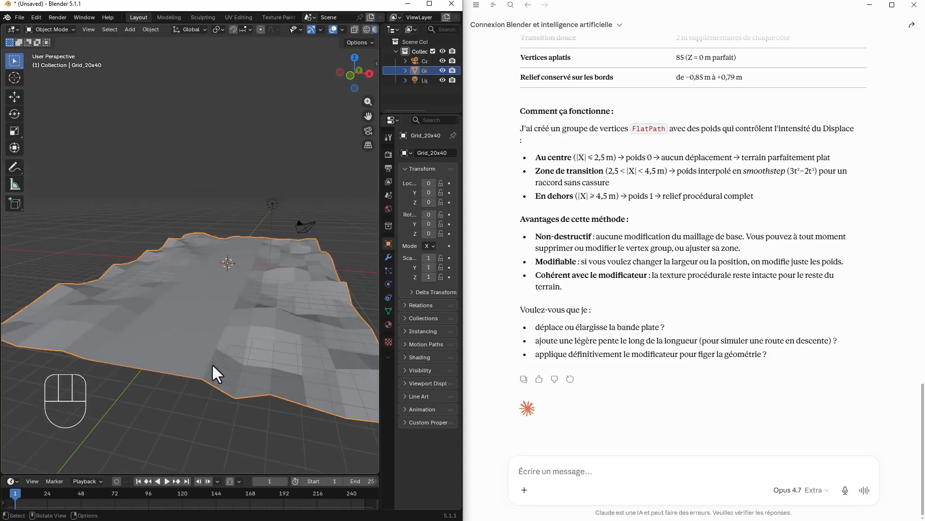
- Send Claude the prompt 'Baisser cette partie (rivière) de 1 m qui servira de rivière'
left_click(551, 473)
type("Baisser cette partie de 1 m qui servira de rivière")
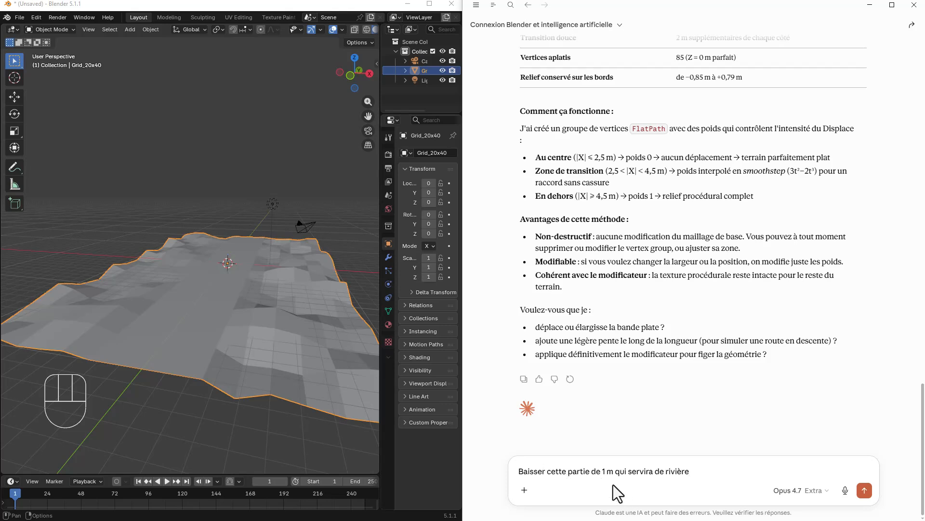
type("(riv")
type("ière)")
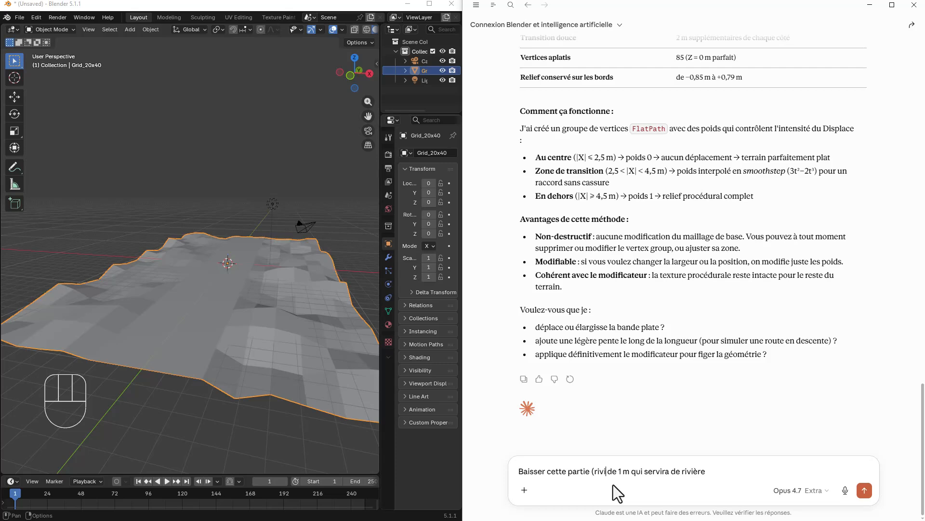
key("Return")
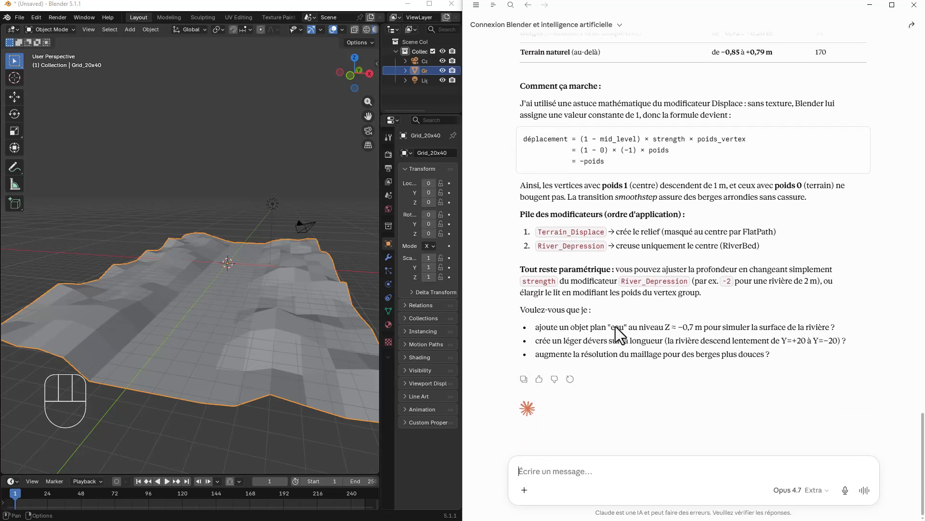
- Send Claude the prompt 'subdiviser un peu plus les berges et faire en sorte que l'on est des creux et des bosses de manière aléatoire'
middle_click_drag(366, 372, 251, 379)
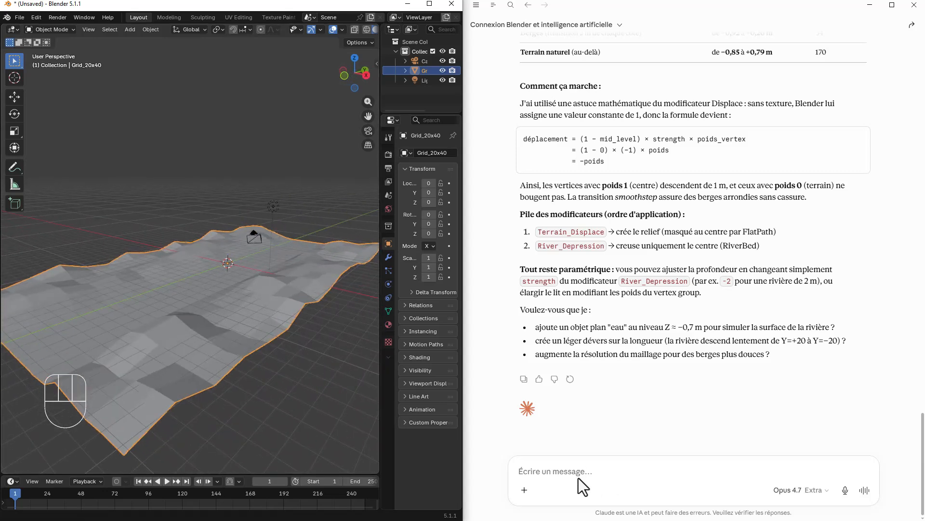
left_click(573, 474)
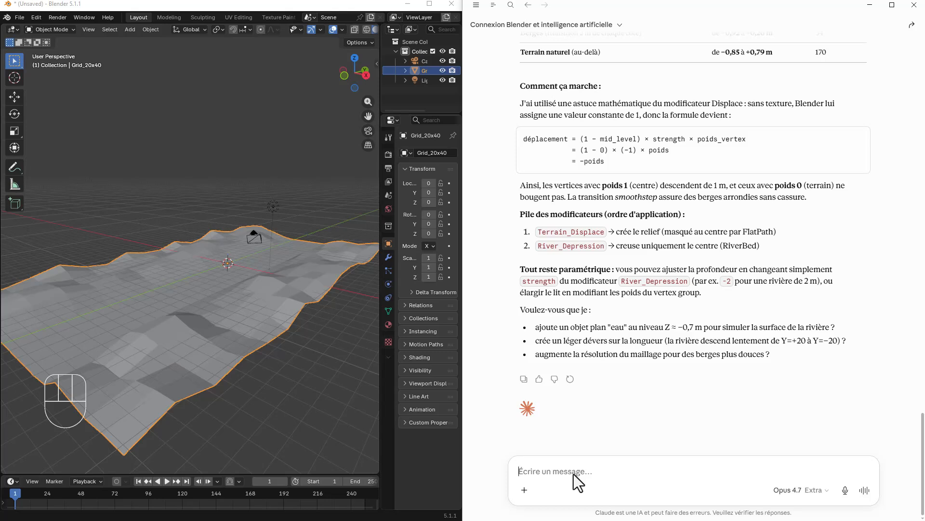
type("subdiviser un peu")
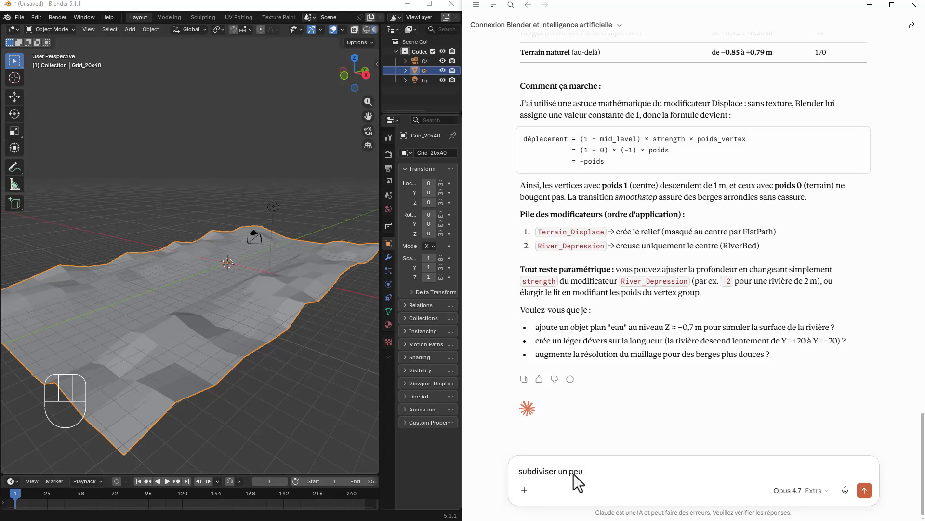
type(" plus les berges et faire en sorte de")
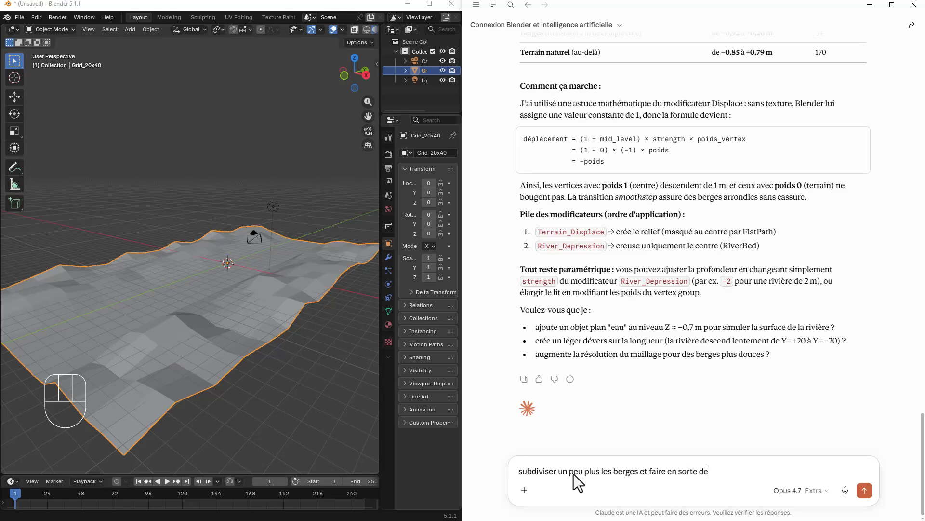
type("ue l'on est des creux det des bosses")
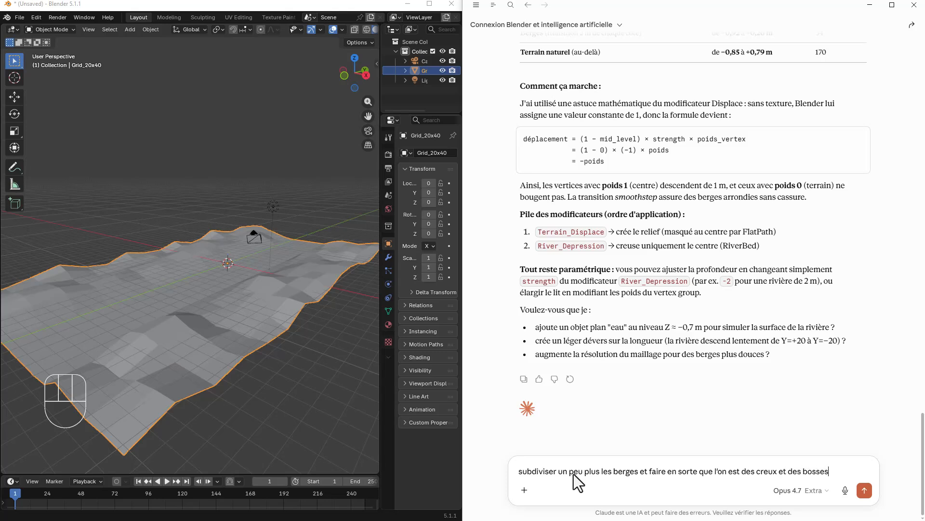
type(" de manière a")
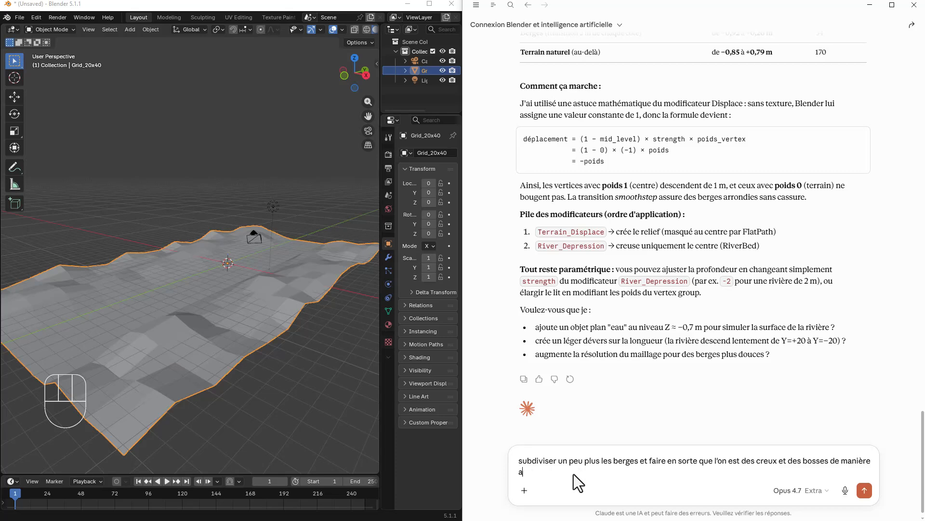
type("léatoire")
key("Return")
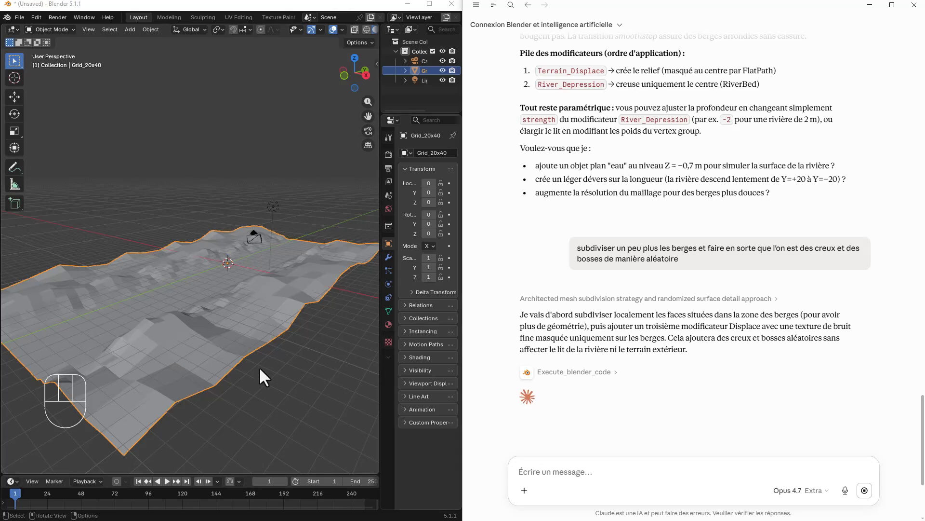
- Send Claude the prompt 'Lisser l'ensemble, et ajouter plus de volumes aux bords de la grille'
middle_click_drag(218, 352, 248, 356)
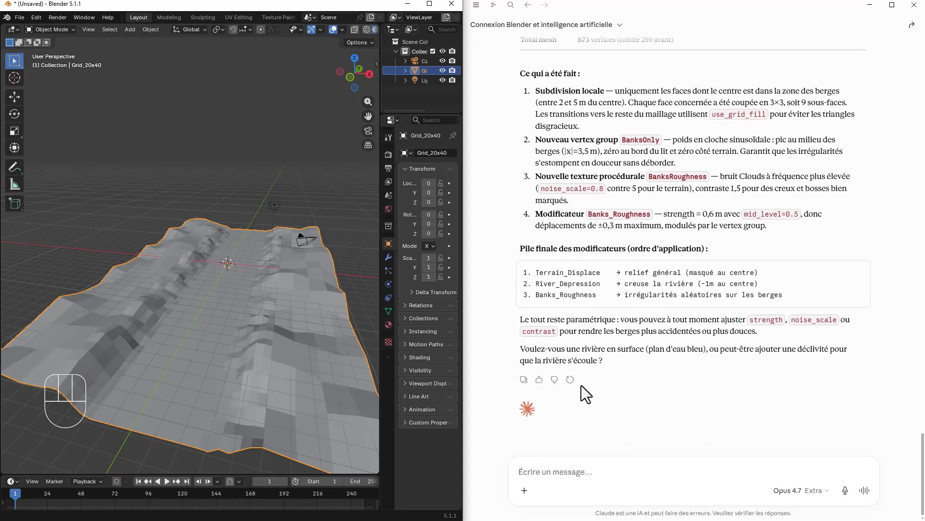
left_click(550, 475)
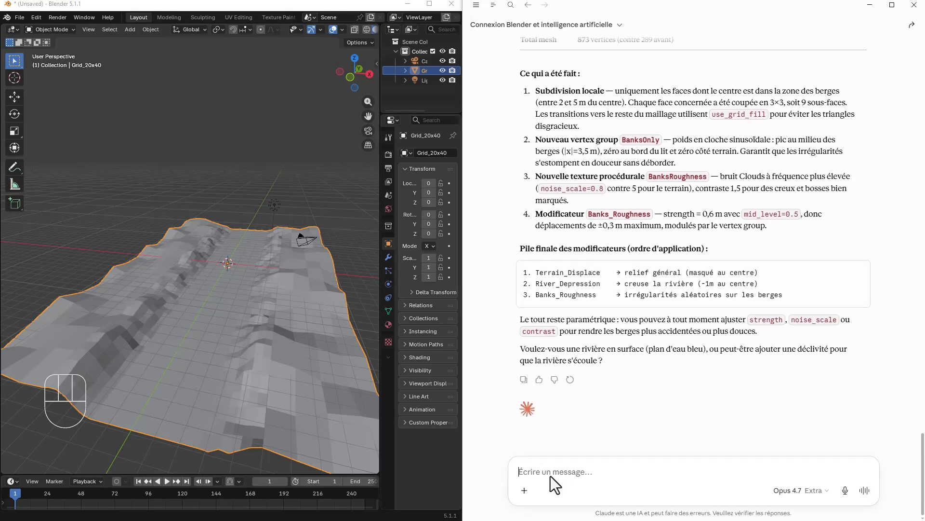
type("Lisser l'ensemble")
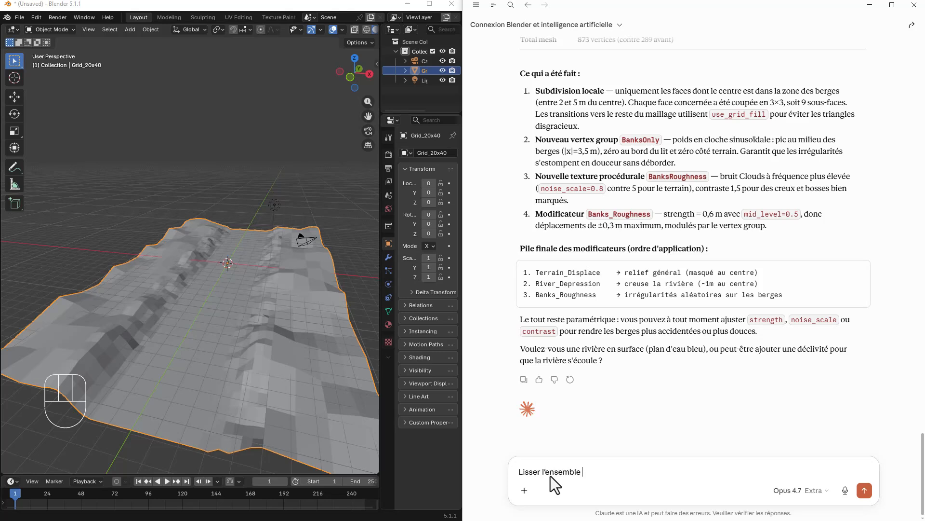
type(", et ajouter plus de volumes aux bords")
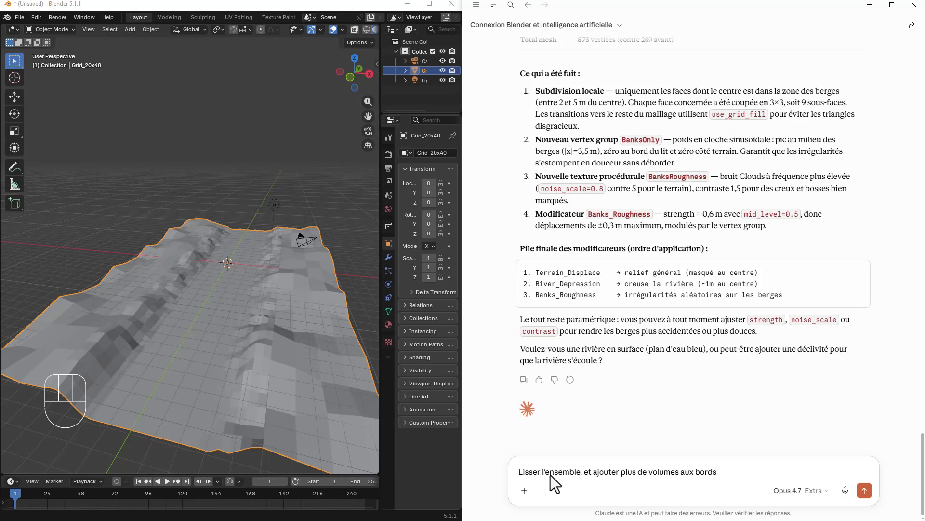
type(" de la grille")
key("Return")
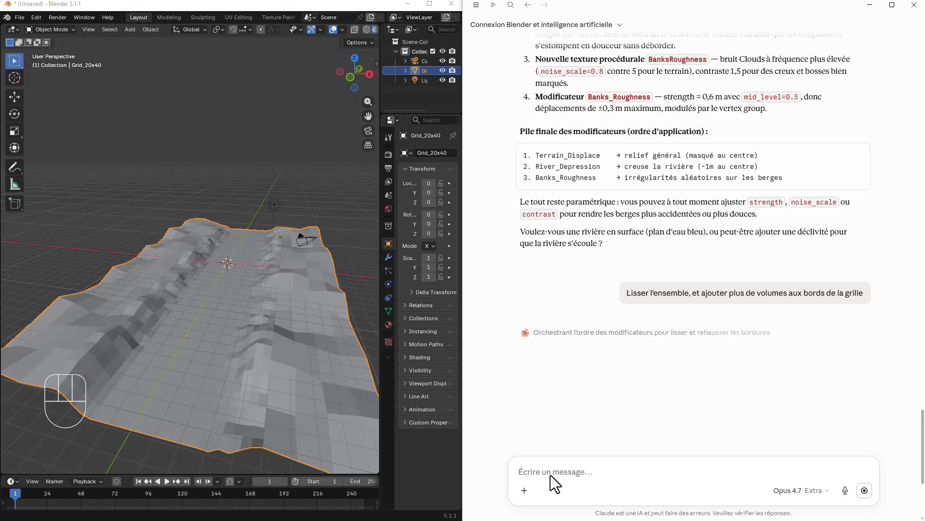
- Inspect the smoothed terrain and send Claude the prompt 'Baisser de 1 m la rivière'
middle_click_drag(309, 381, 279, 346)
left_click(568, 478)
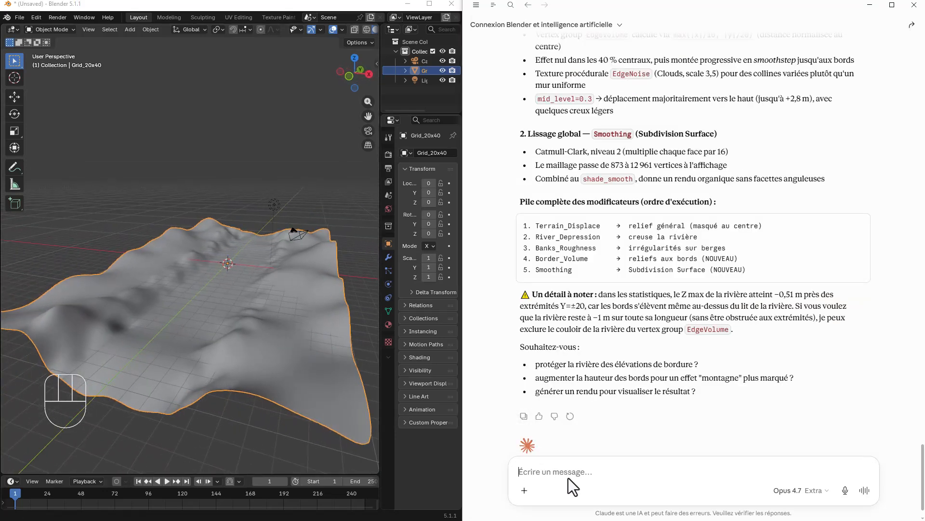
type("Baisser de 1 m la rivière")
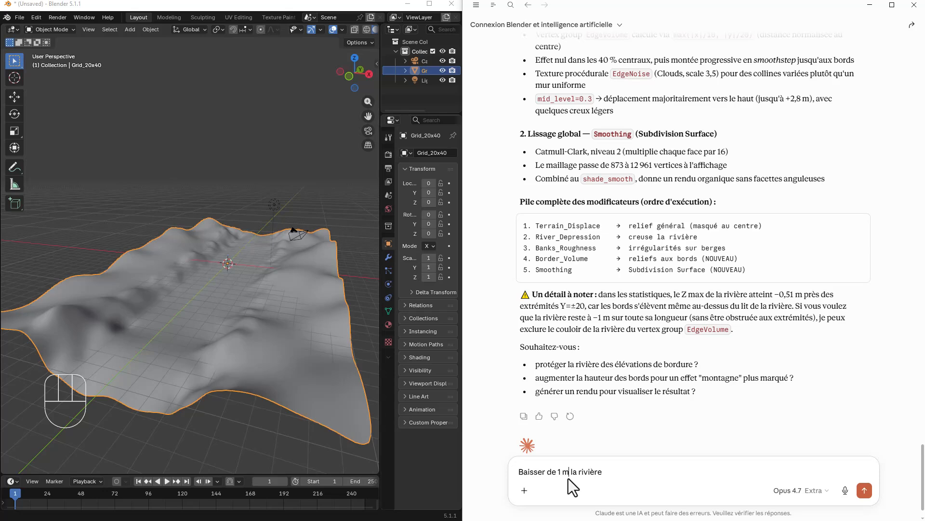
key("Return")
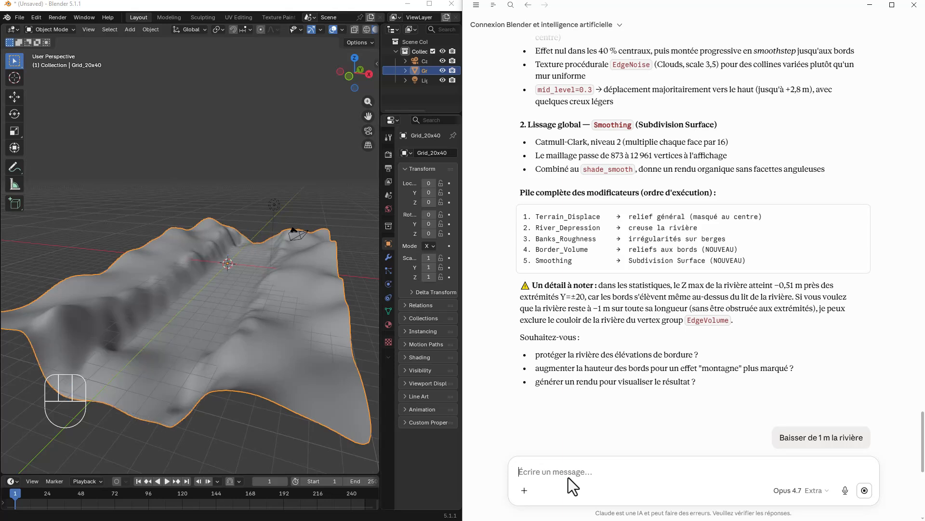
- Inspect the lowered riverbed, review the prepared prompt list in LibreOffice Writer, and return to Blender
mouse_move(307, 373)
middle_mouse_down()
mouse_move(264, 366)
mouse_move(226, 375)
mouse_move(298, 381)
middle_mouse_up()
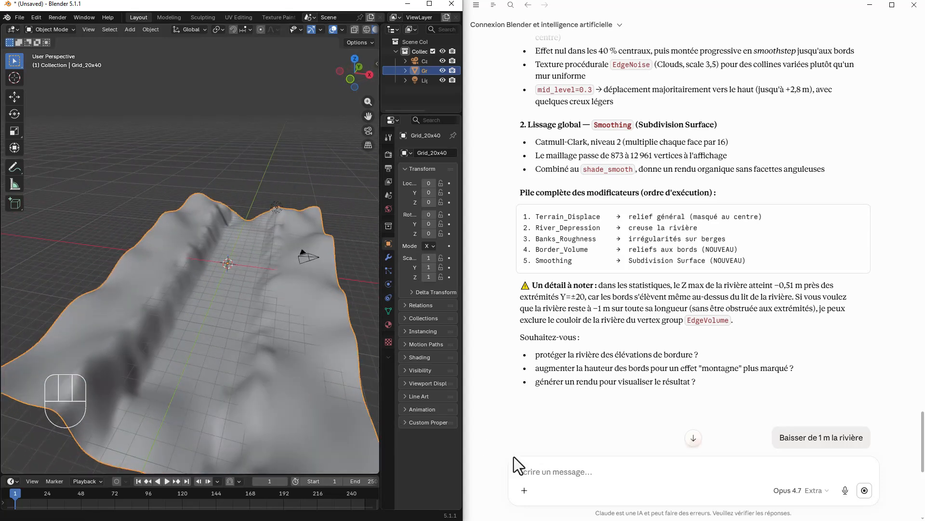
left_click(545, 470)
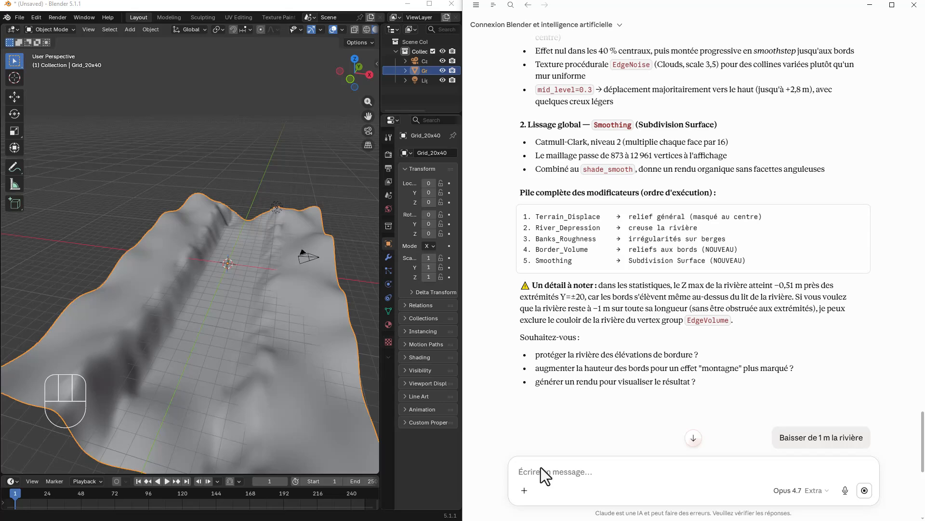
key("alt+Tab")
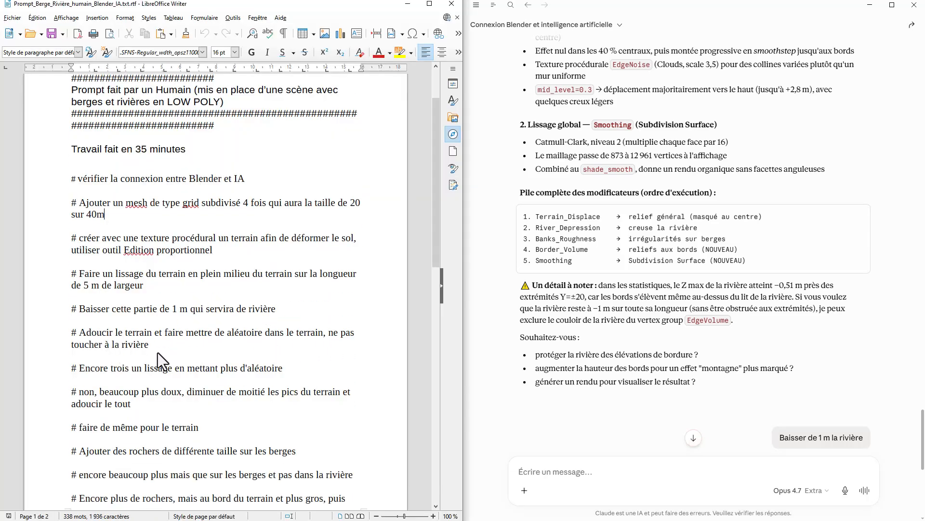
scroll(178, 348, "down", 2)
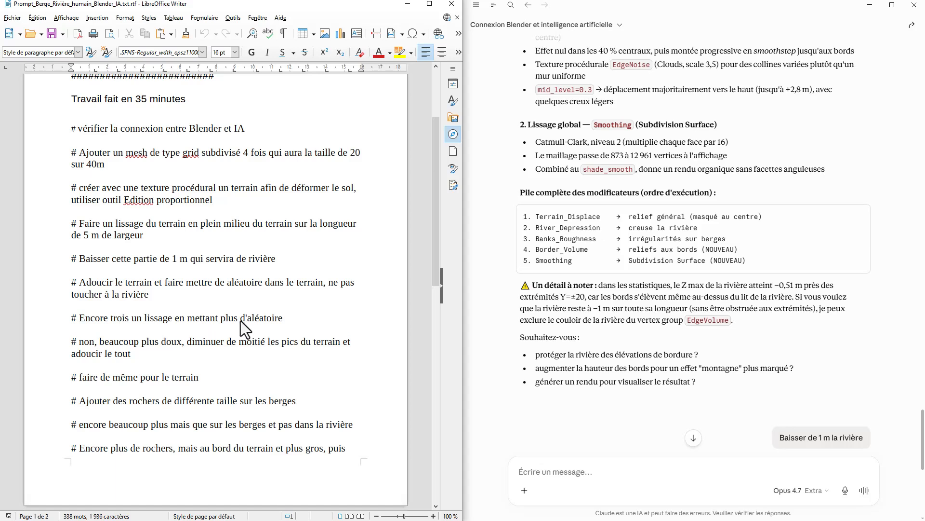
scroll(248, 321, "down", 1)
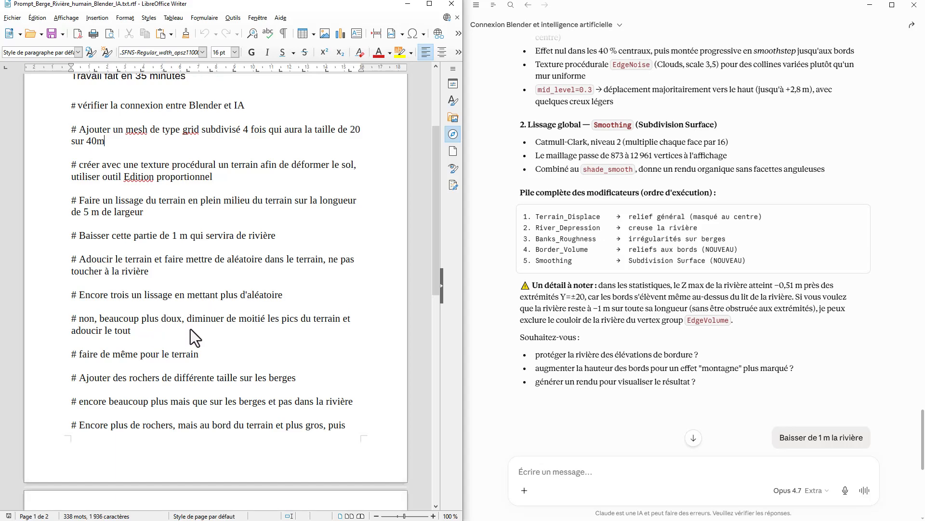
scroll(190, 329, "down", 2)
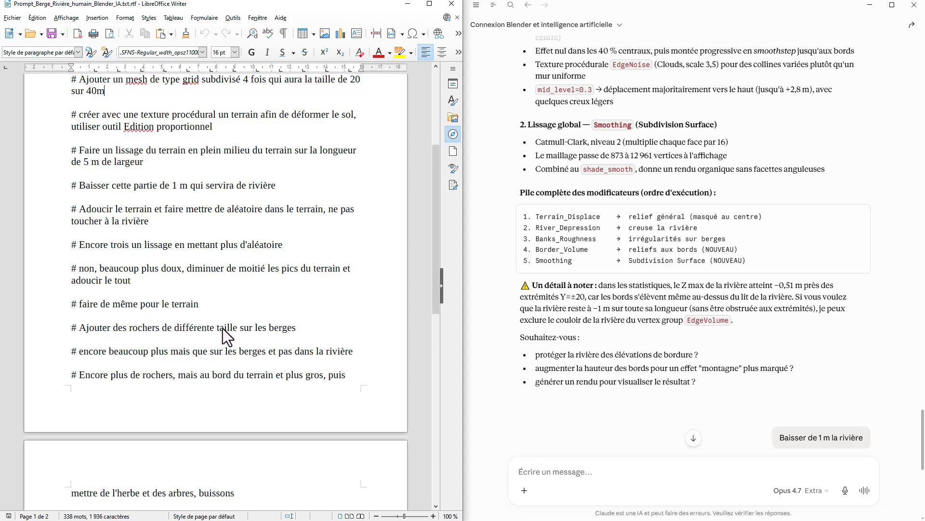
left_click(408, 4)
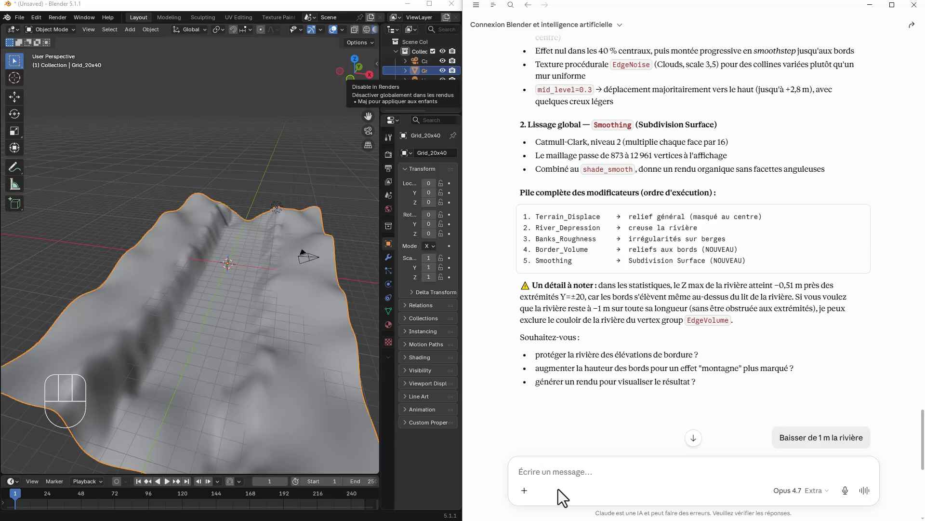
- Send Claude the prompt 'Modifier le chemin de la rivière de manière sinueuse, évite les lignes droites'
type("Crer")
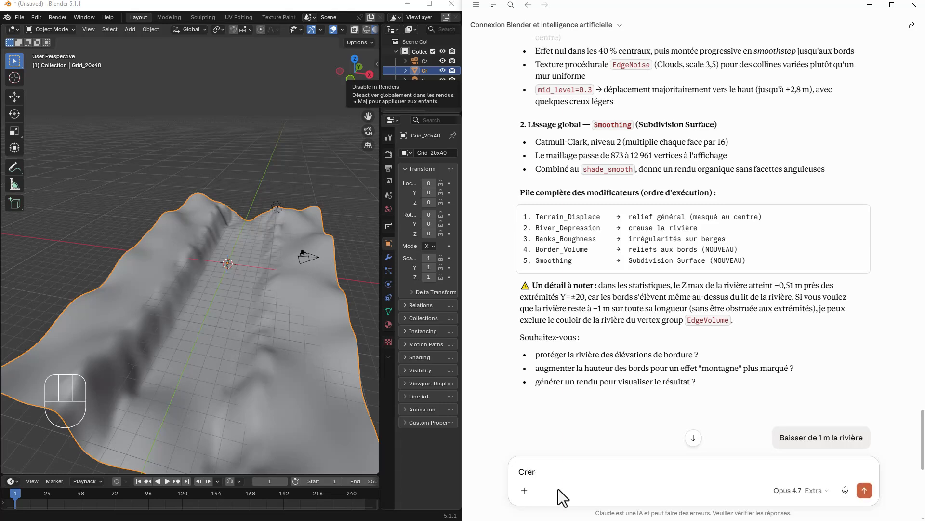
key("BackSpace")
key("BackSpace")
key("BackSpace")
key("BackSpace")
type("Mo")
type("difier le chemin de la rivuère")
key("BackSpace")
key("BackSpace")
key("BackSpace")
key("BackSpace")
key("BackSpace")
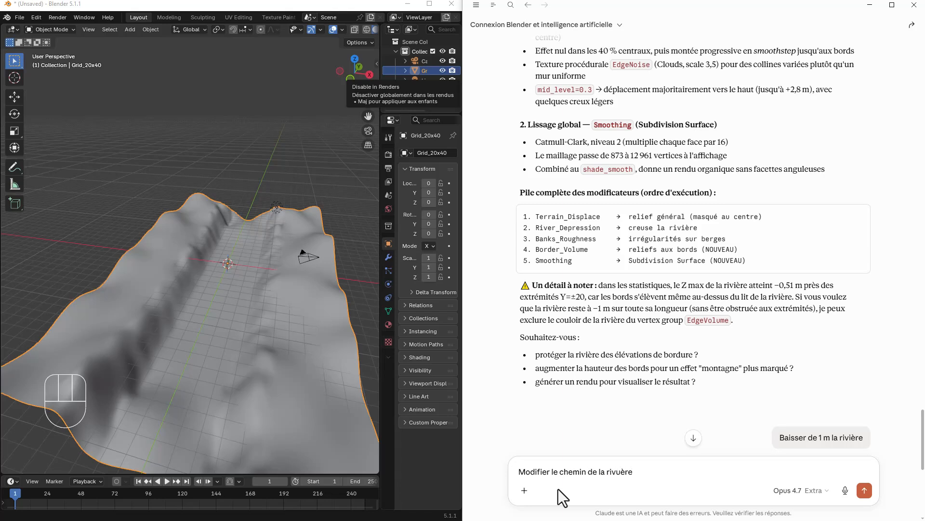
type("ière de manière sinueuse, évite les")
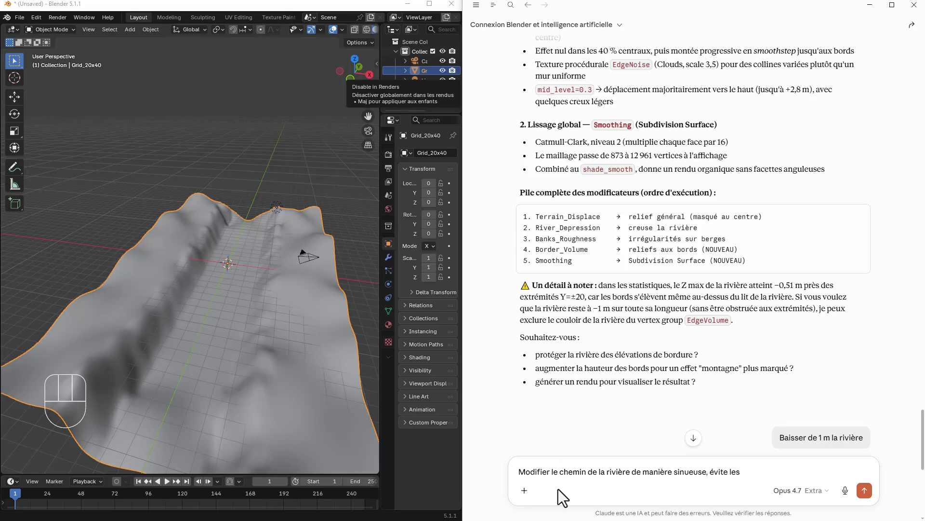
type(" droites")
key("Return")
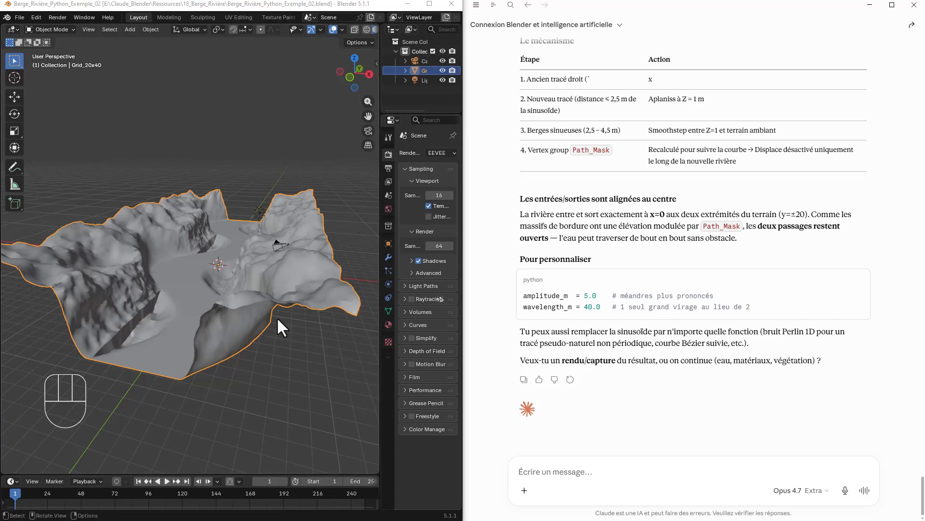
- Examine the winding river terrain from several angles and review the river-path prompt with Claude's explanation in the conversation
middle_click_drag(277, 317, 258, 316)
middle_click_drag(175, 342, 248, 339, "shift")
scroll(249, 339, "up", 3)
scroll(249, 340, "down", 5)
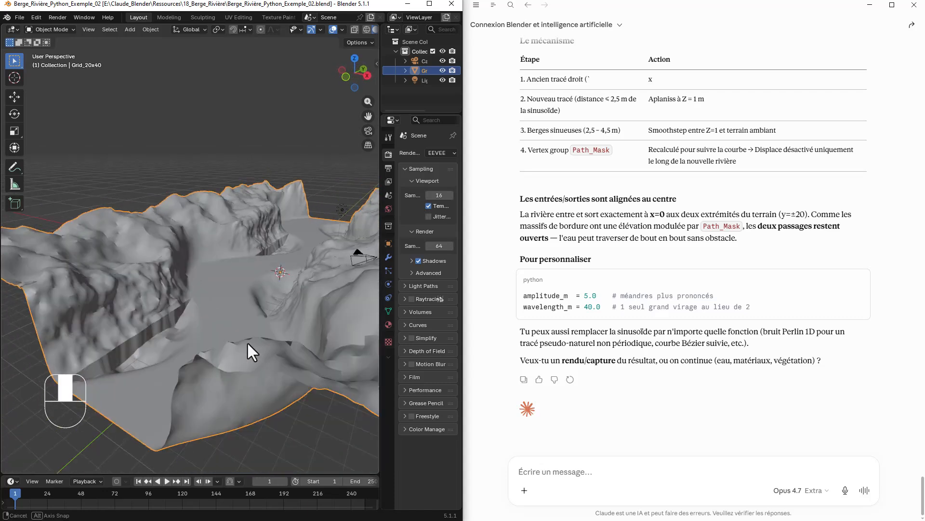
middle_click_drag(269, 304, 212, 337, "shift")
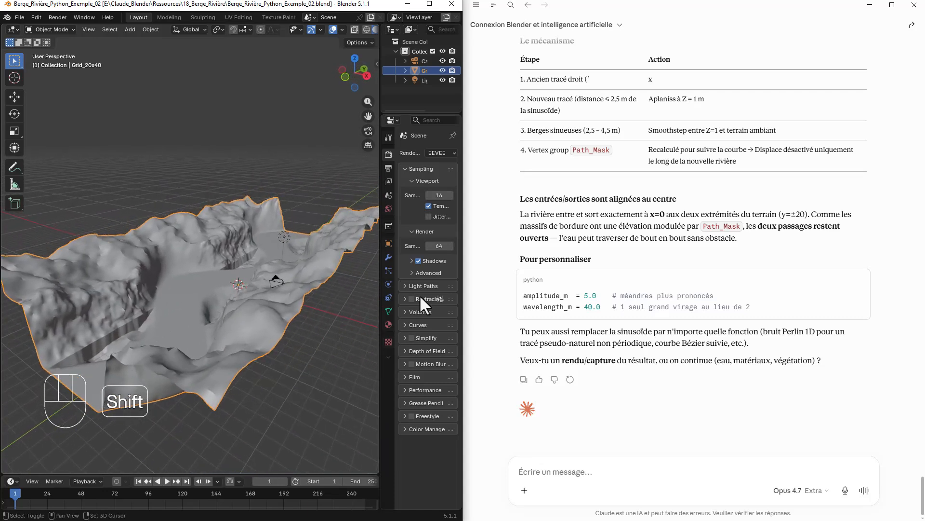
scroll(609, 264, "up", 6)
scroll(632, 264, "up", 10)
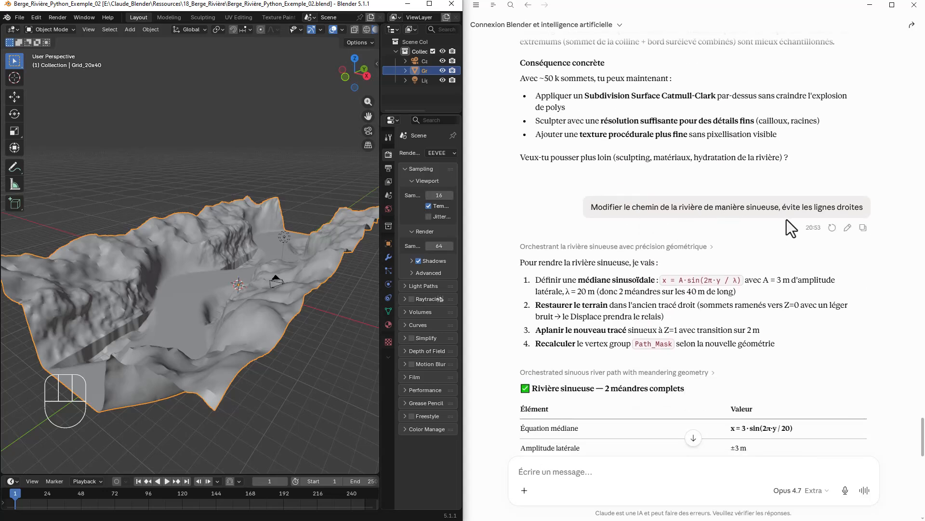
middle_click_drag(242, 286, 276, 293)
scroll(250, 286, "up", 2)
scroll(287, 285, "down", 1)
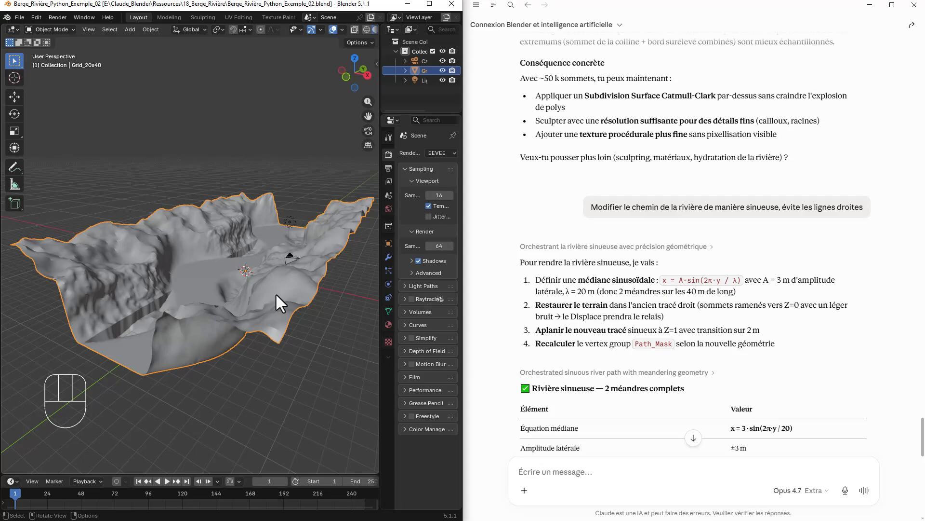
middle_click_drag(275, 293, 336, 256)
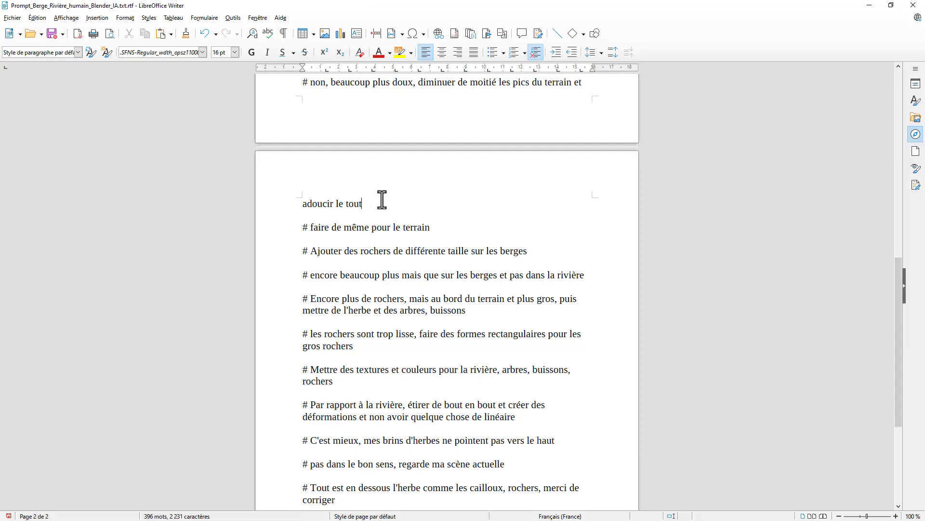
- Switch to LibreOffice Writer and review the Option 1 to Option 3 prompts and the terrain prompts that follow them
scroll(382, 201, "up", 3)
scroll(382, 201, "down", 2)
scroll(382, 201, "up", 3)
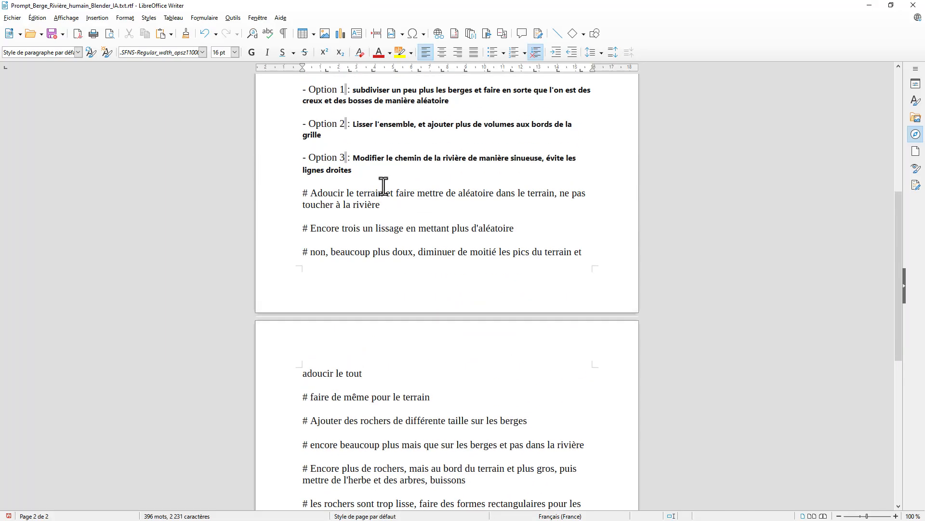
- Copy 'Ajouter des rochers de différente taille sur les berges' from Writer into the Claude message and append 'ainsi quelques cailloux au fond de la rivière'
scroll(429, 219, "down", 3)
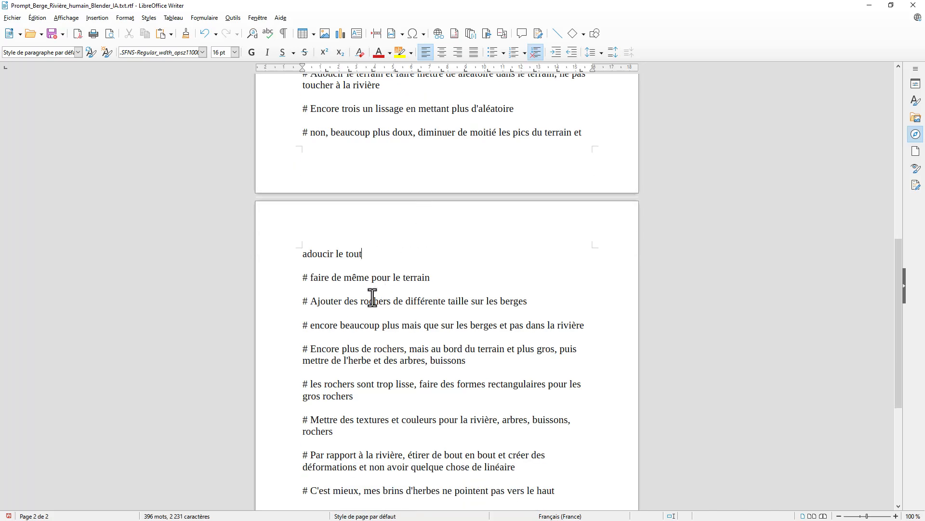
left_click_drag(311, 299, 533, 302)
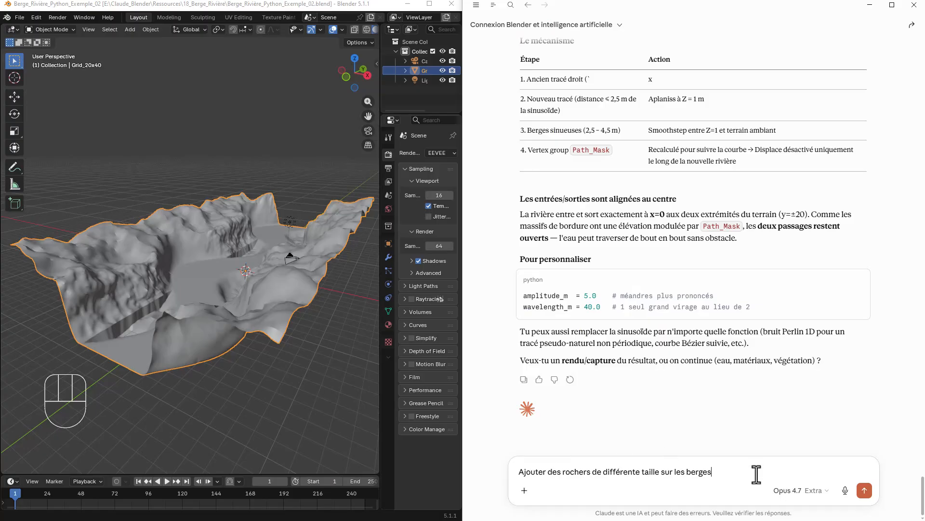
type("ainsi quelq")
type("ues cou")
key("BackSpace")
type("oux au fond de la rivi-r")
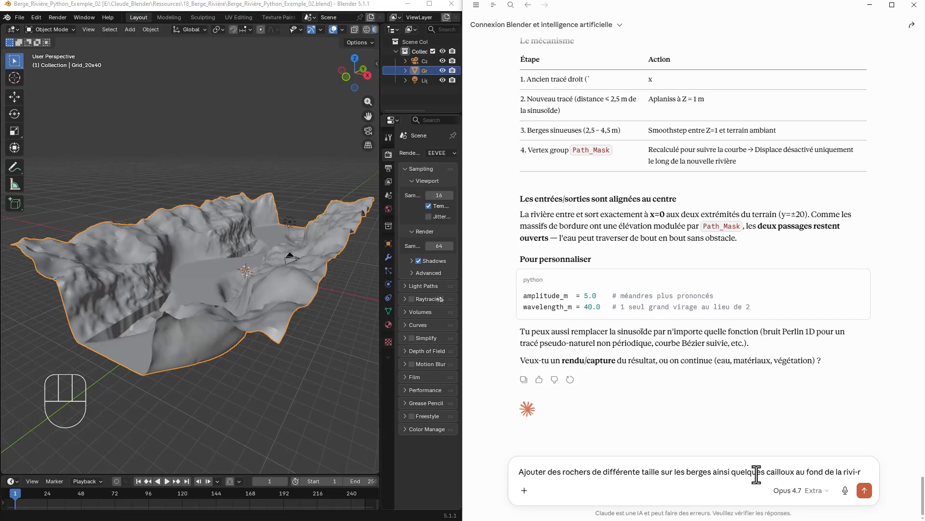
type("eère")
- Insert 'et des cailloux' after 'rochers' in the Claude prompt and send it
left_click(591, 472)
type("t")
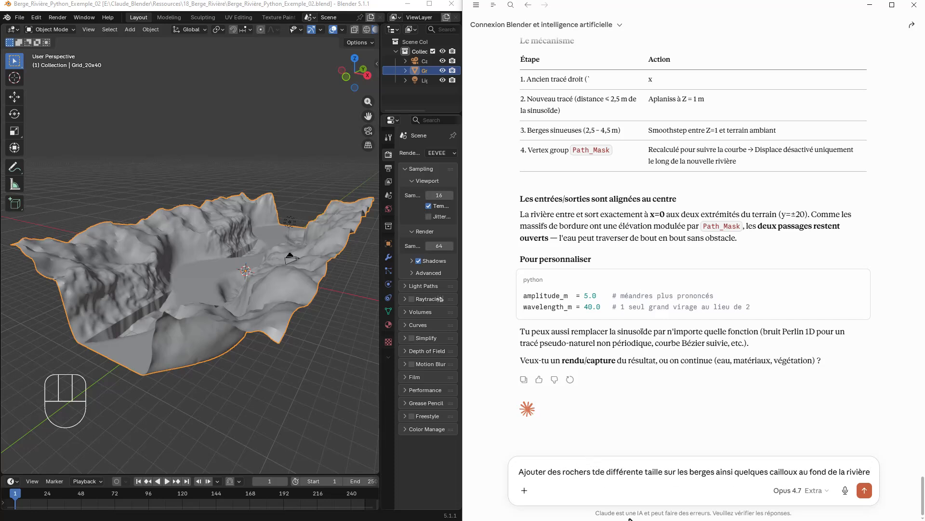
key("BackSpace")
type("et des cail")
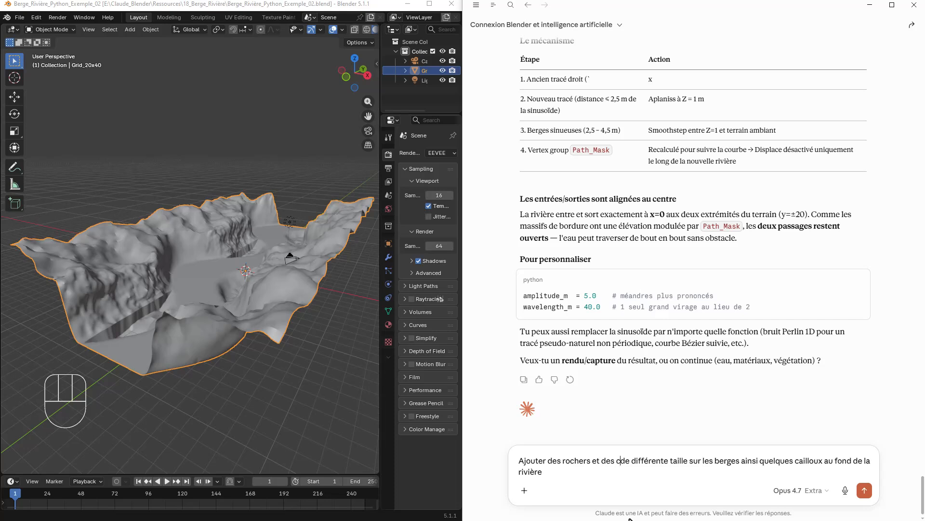
type("loux")
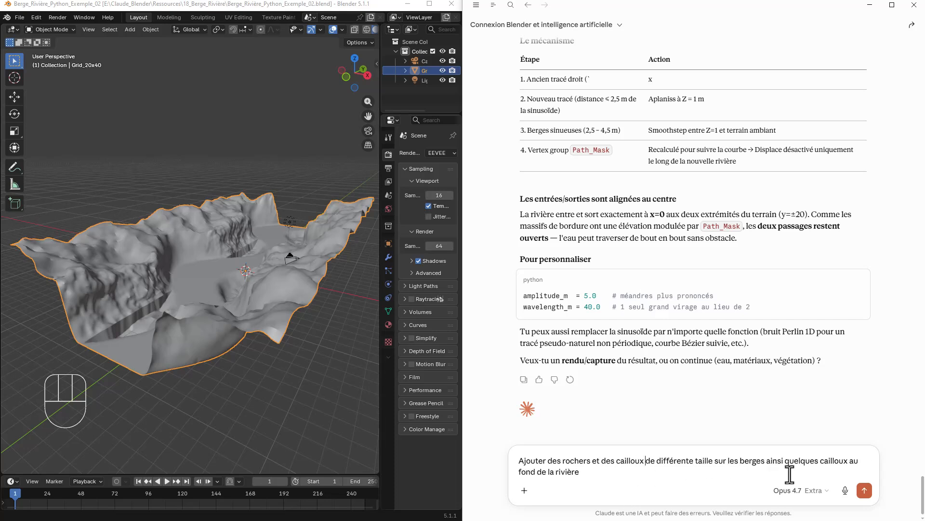
left_click(865, 491)
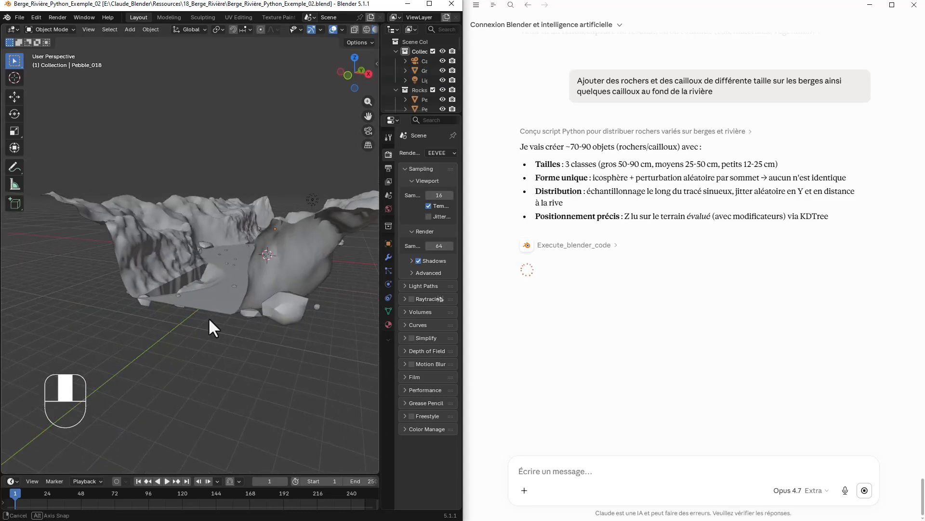
- Inspect the rocks and pebbles scattered along the banks and riverbed up close and from a distance
middle_click_drag(208, 318, 211, 322)
scroll(215, 295, "up", 6)
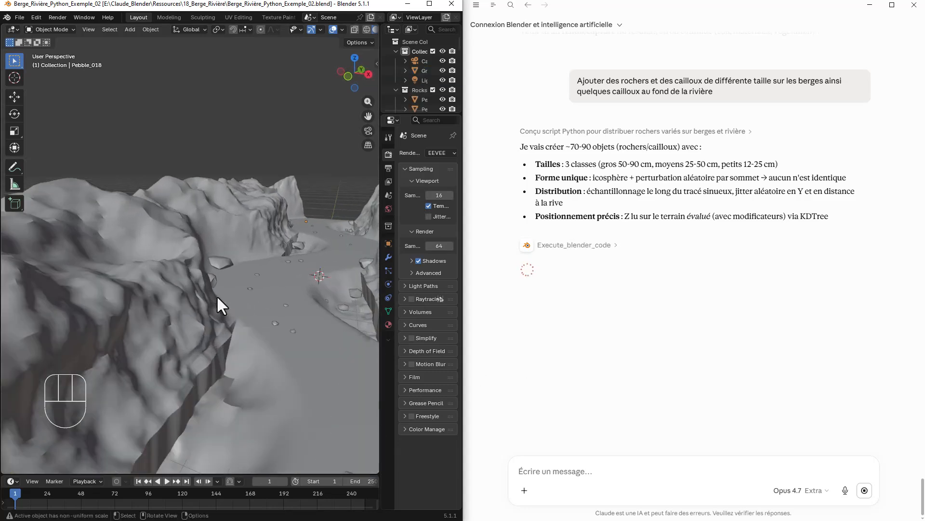
scroll(216, 295, "down", 4)
mouse_move(257, 295)
middle_mouse_down()
mouse_move(232, 306)
mouse_move(223, 329)
mouse_move(124, 324)
mouse_move(253, 297)
middle_mouse_up()
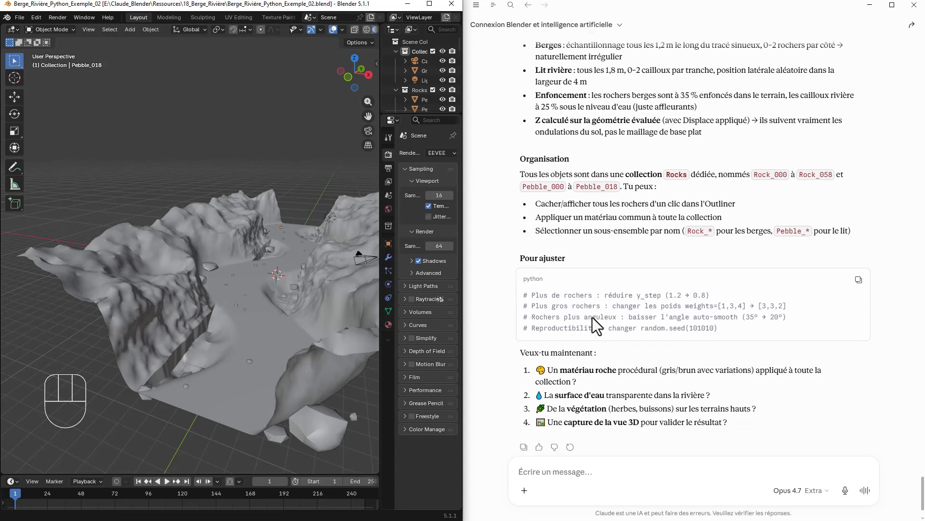
- Send Claude the prompt 'Ajouter plus de rochers de cailloux au niveau des berges et de la rivière' and select its text in the conversation
left_click(557, 479)
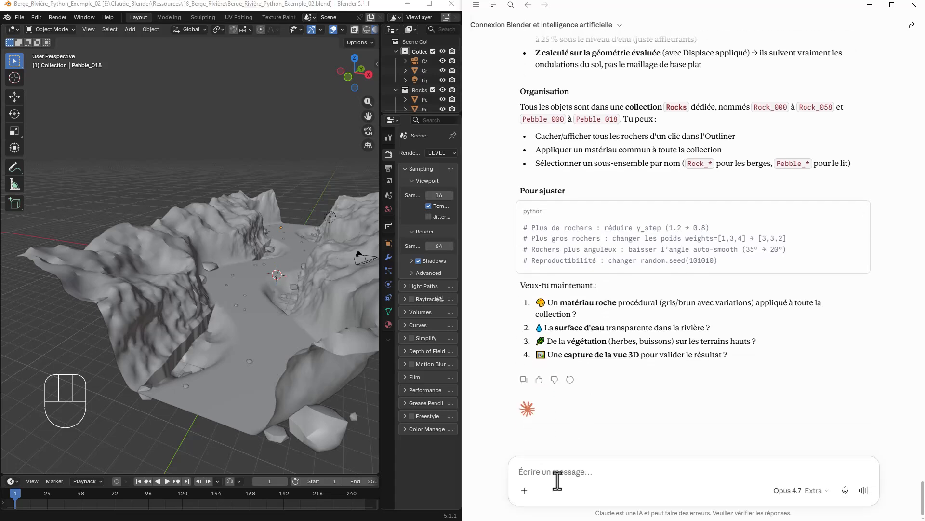
type("Ajouter plus de rochers de c")
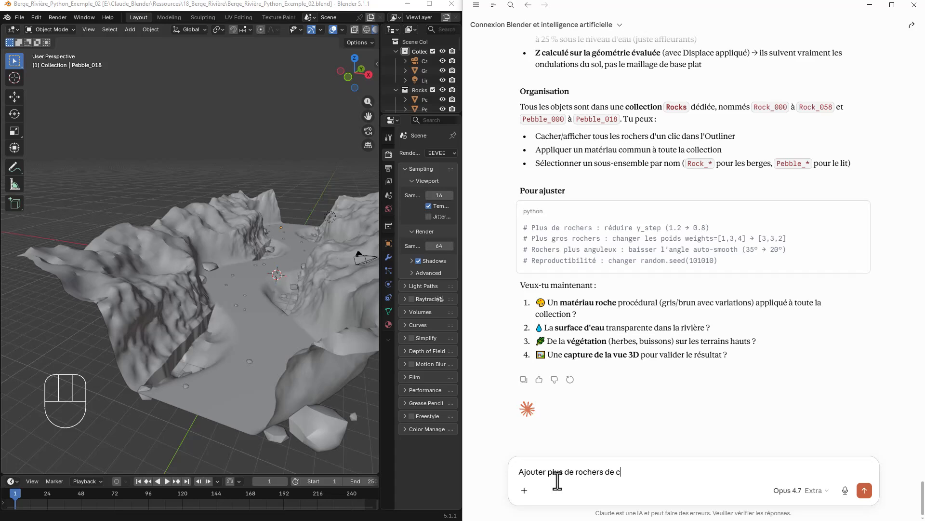
type("ailloux au niveau de ls berges et de la riv")
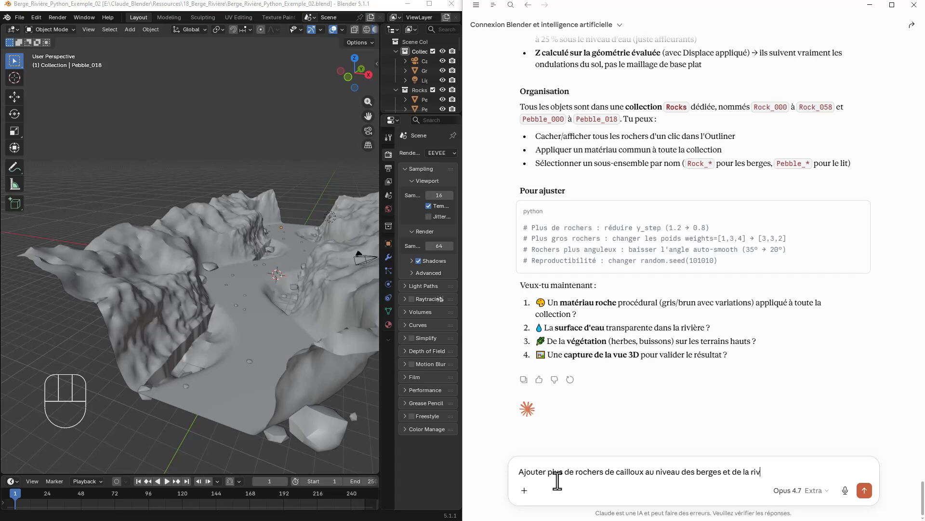
type("ière")
key("Return")
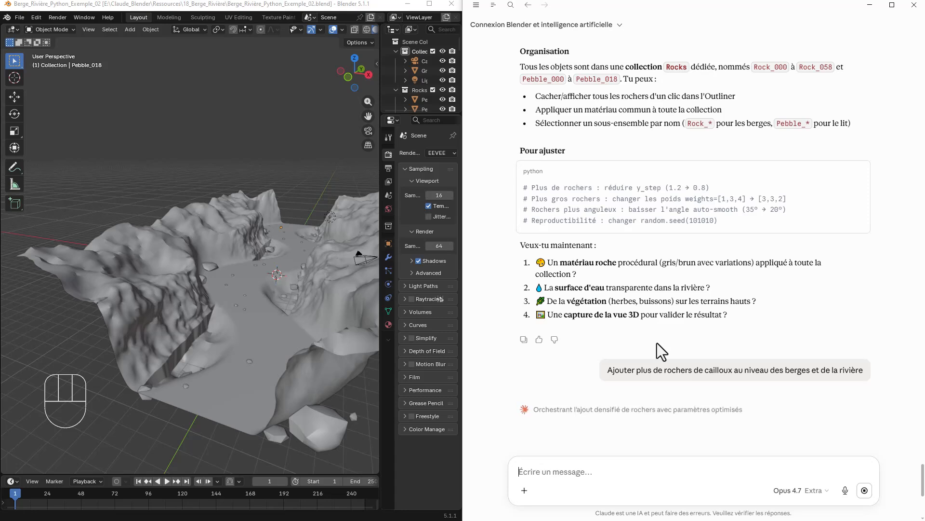
mouse_move(606, 370)
left_mouse_down()
mouse_move(896, 366)
mouse_move(601, 355)
left_mouse_up()
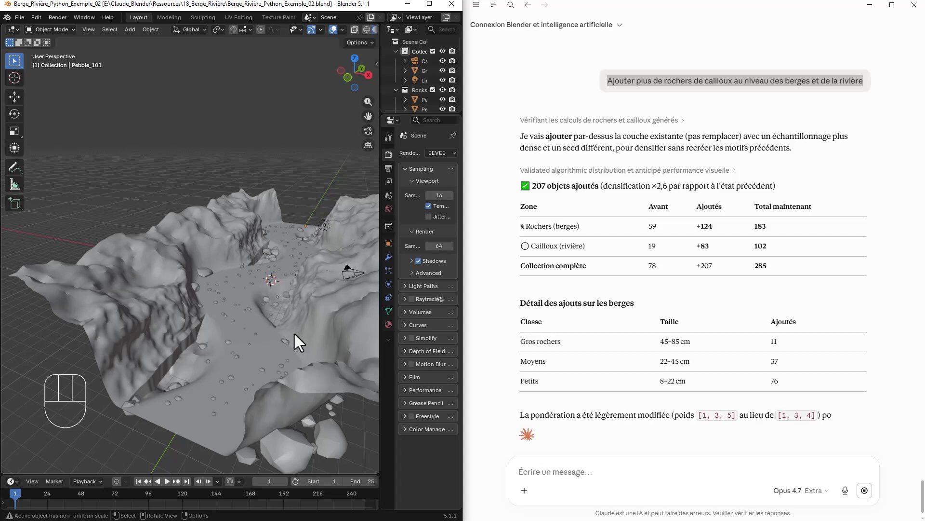
- Examine the denser rocks and pebbles from below, along the river and around the terrain's outer edge
middle_click_drag(294, 335, 305, 272)
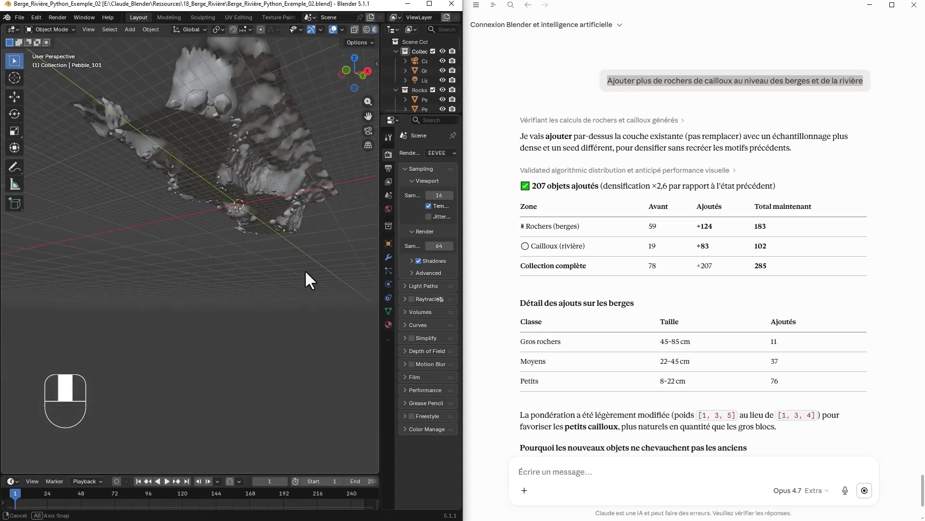
scroll(305, 277, "up", 8)
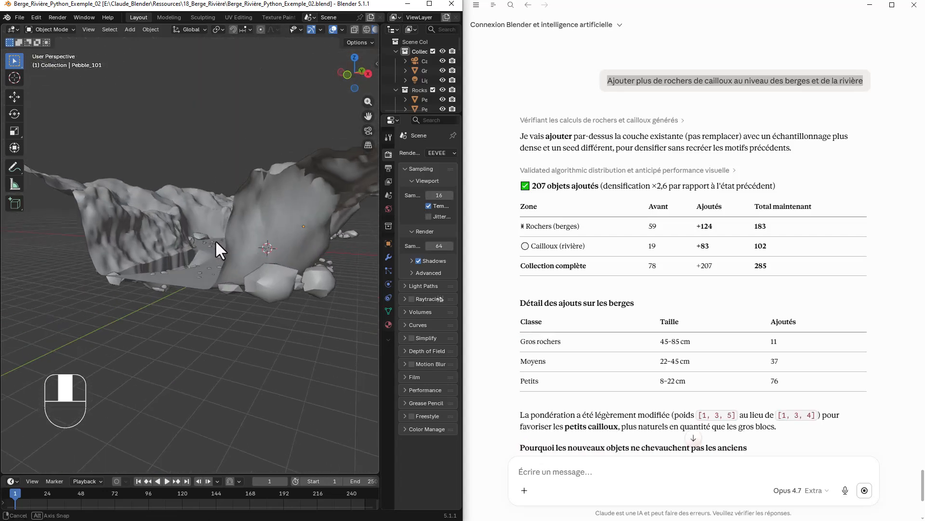
middle_click_drag(220, 250, 221, 250)
scroll(536, 442, "down", 7)
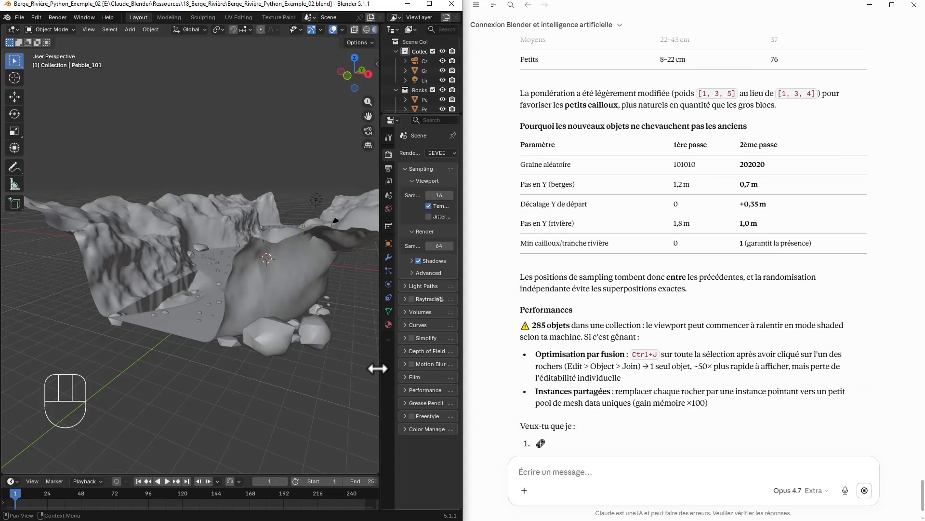
middle_click_drag(302, 343, 302, 346)
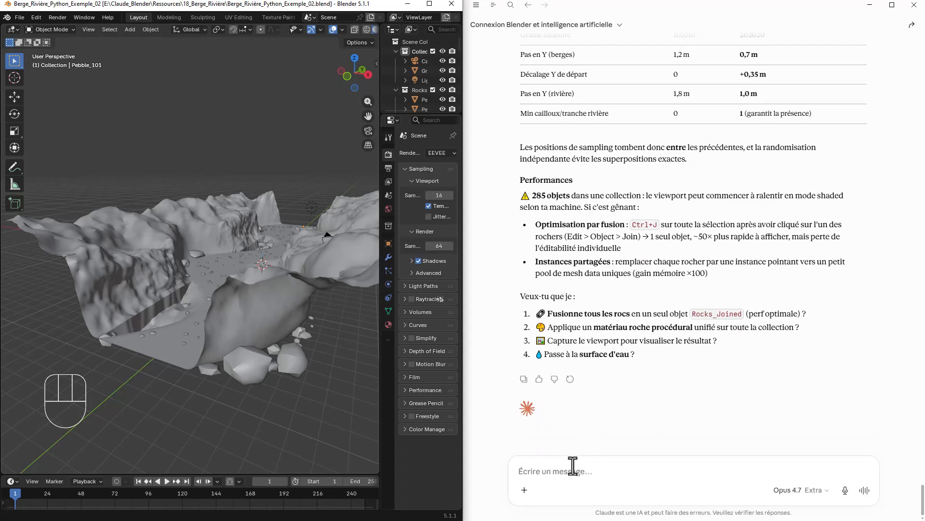
- Ask Claude 'Pourquoi certains cailloux et rochers sont en dessous de la berge ainsi que le bas de la rivière'
left_click(571, 471)
type("Pourquoi cert")
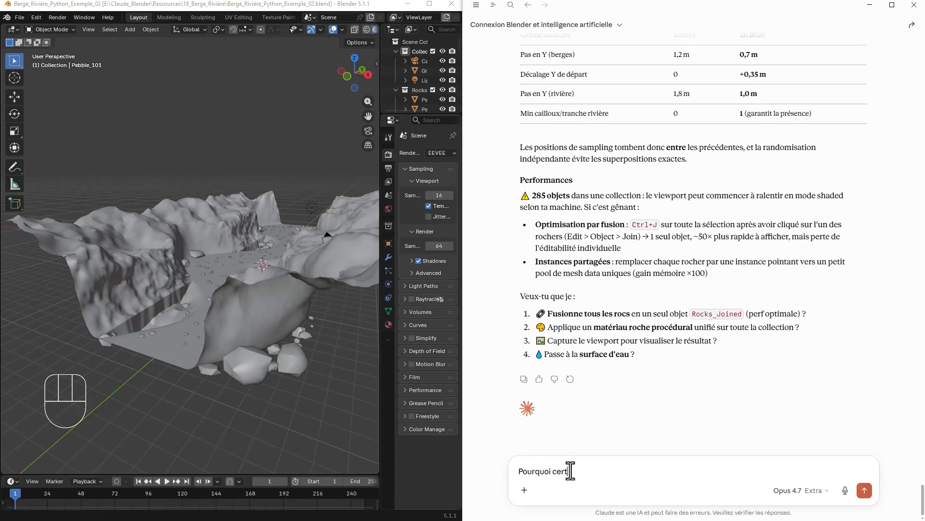
type("ains cailloux et rochers sont en dessous de l")
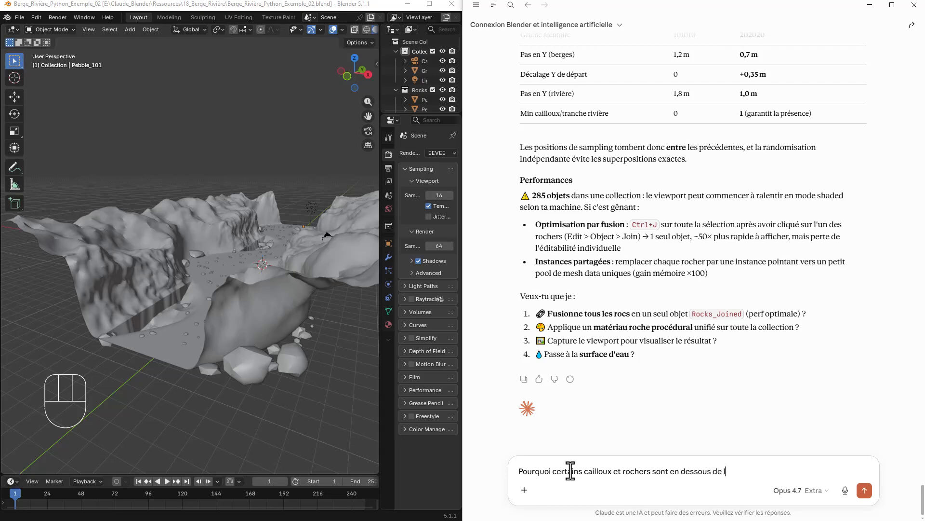
type("a berge")
mouse_move(208, 292)
middle_mouse_down()
mouse_move(213, 267)
mouse_move(207, 296)
middle_mouse_up()
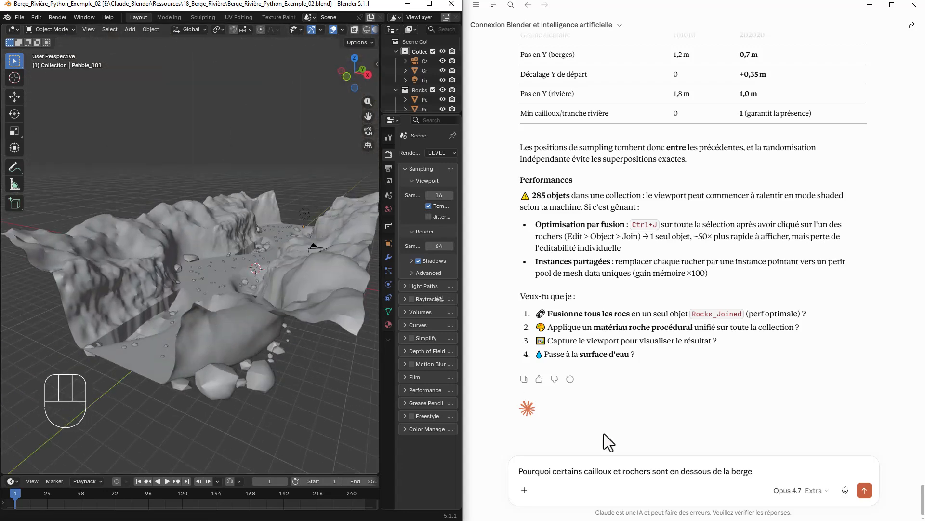
left_click(760, 474)
type("ainsi que")
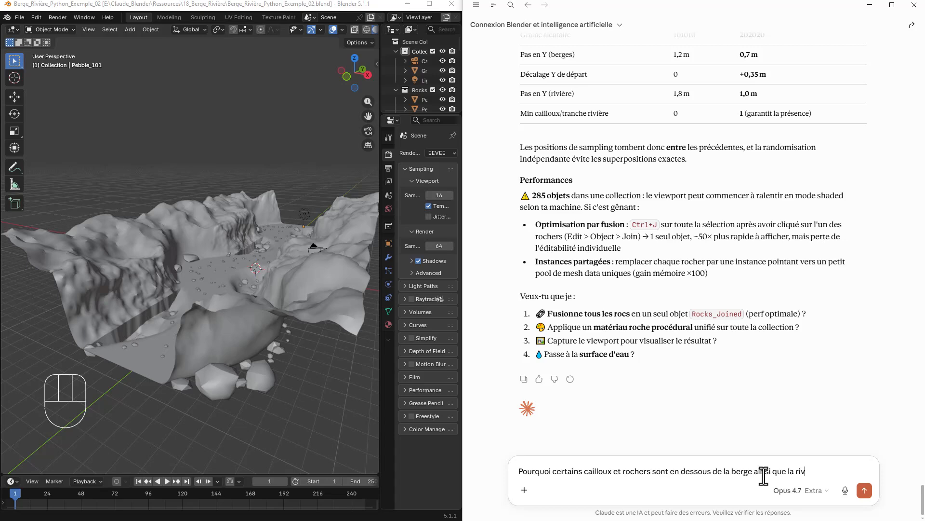
type(" le bas de la rivière")
key("Return")
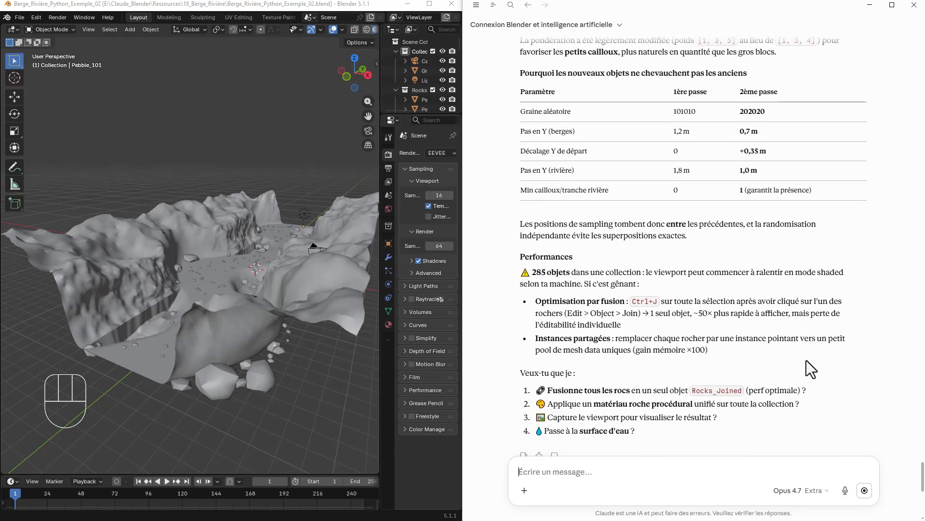
- Check the placement of the rocks and pebbles on the riverbed and banks from above and close up
middle_click_drag(318, 308, 261, 372)
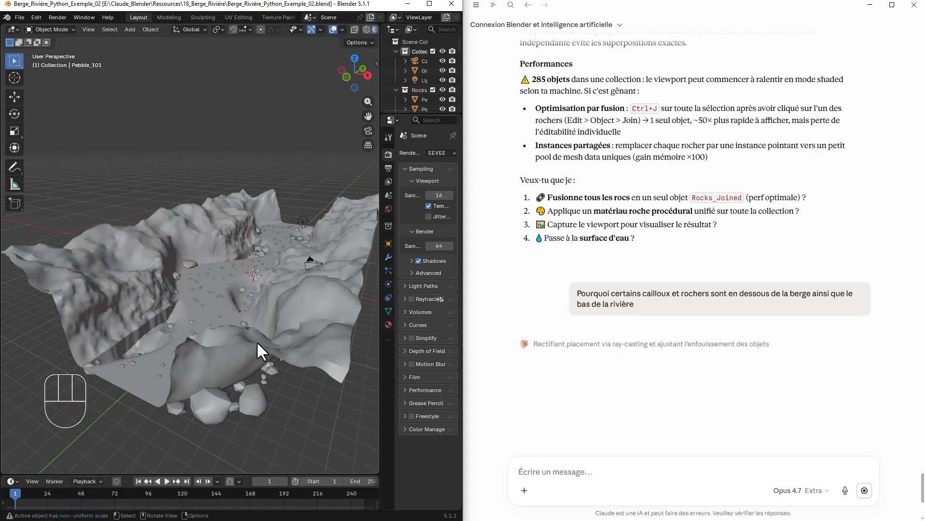
mouse_move(254, 345)
middle_mouse_down()
mouse_move(245, 360)
mouse_move(282, 377)
mouse_move(207, 355)
mouse_move(210, 328)
mouse_move(236, 337)
mouse_move(247, 360)
mouse_move(258, 352)
mouse_move(247, 357)
middle_mouse_up()
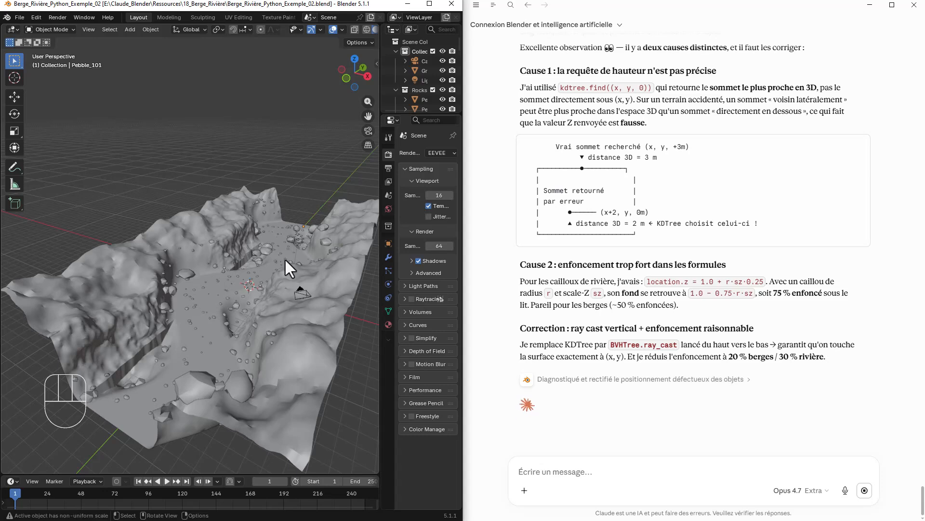
scroll(285, 259, "down", 5)
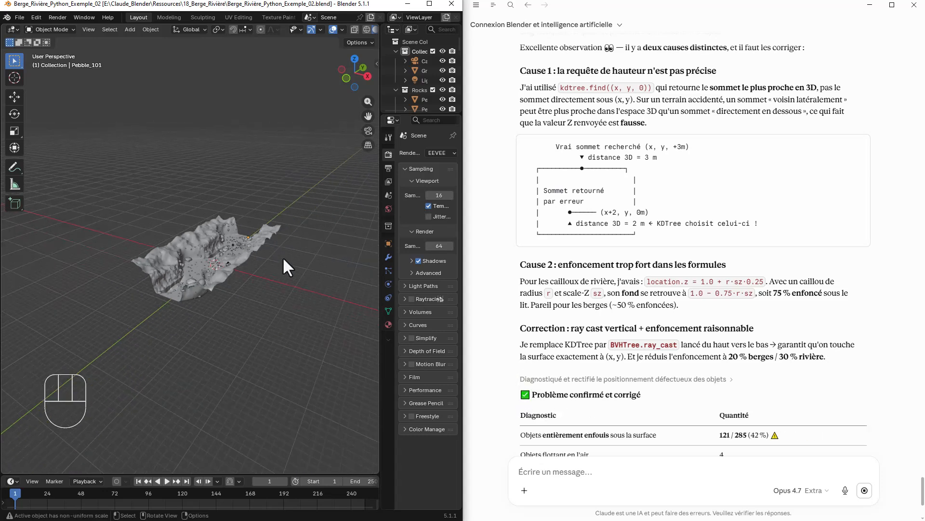
scroll(283, 258, "up", 7)
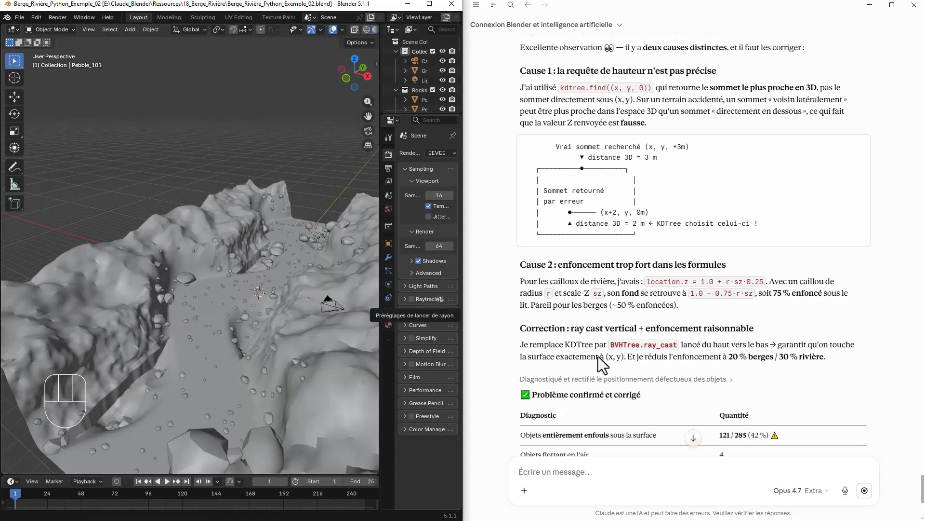
- Copy the question about the buried rocks from the Claude conversation into the Writer prompt list as Option 5, below Option 4
scroll(605, 231, "up", 1)
scroll(609, 240, "up", 4)
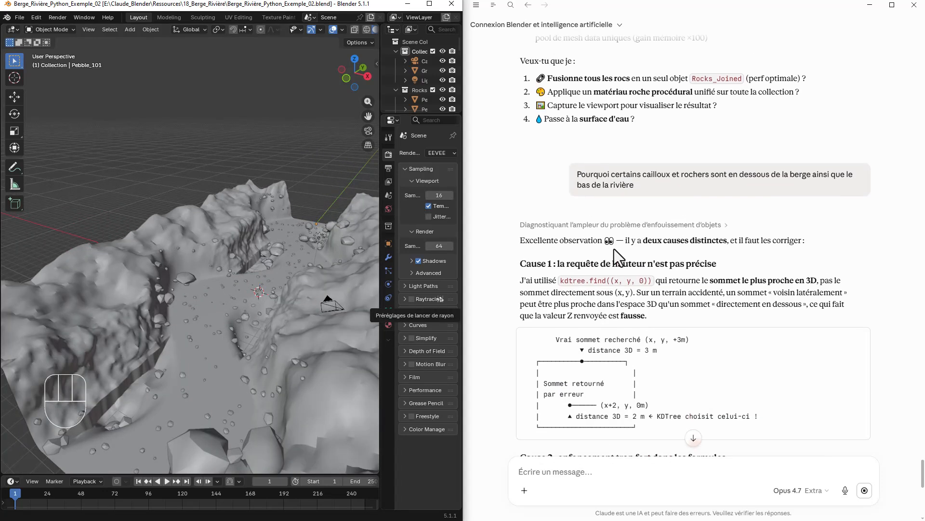
double_click(579, 172)
left_click(577, 177)
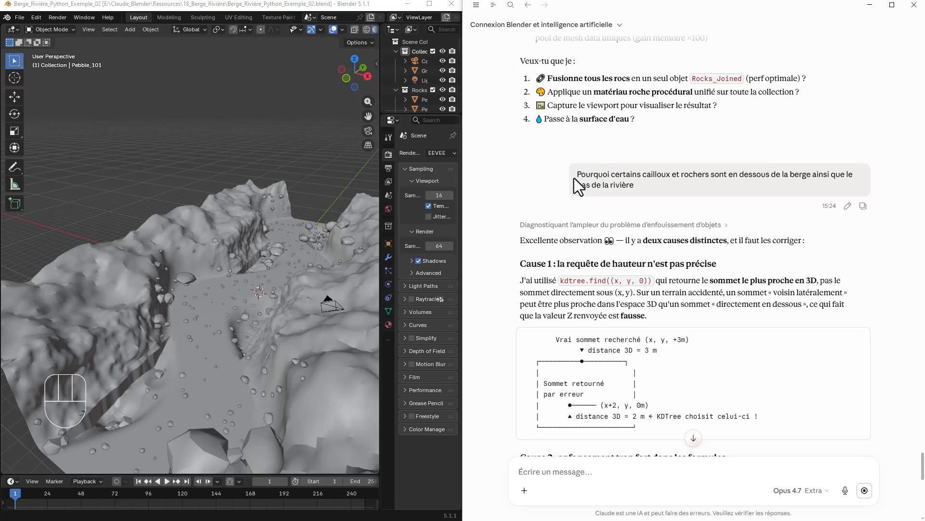
left_click_drag(578, 175, 661, 184)
key("ctrl+c")
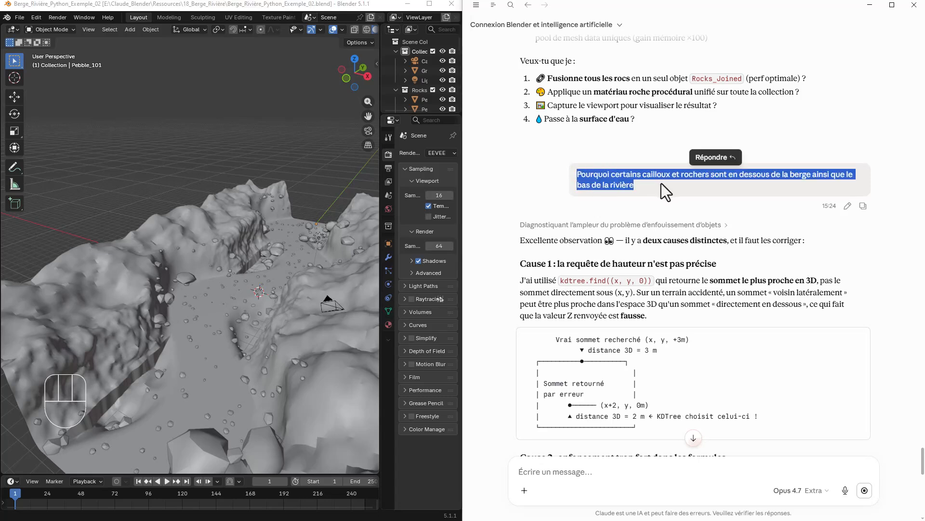
left_click(395, 519)
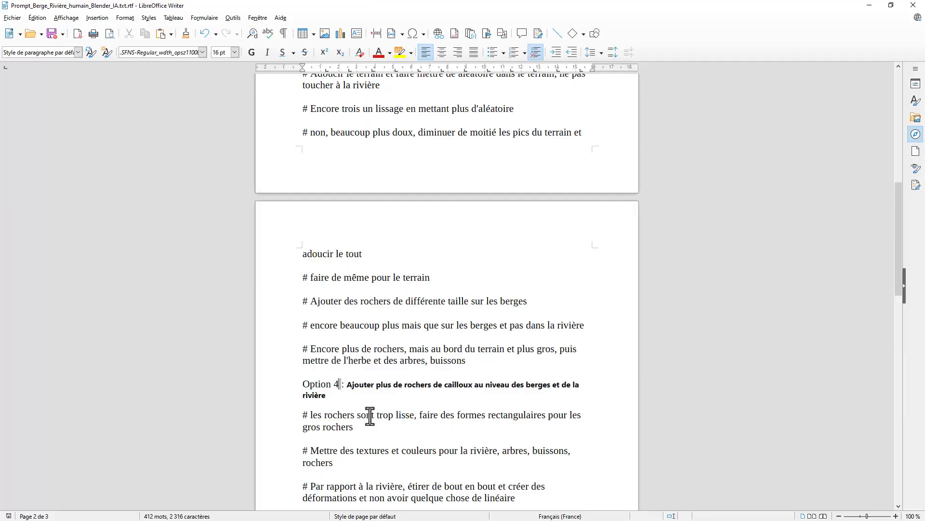
left_click(337, 394)
key("Return")
key("ctrl+v")
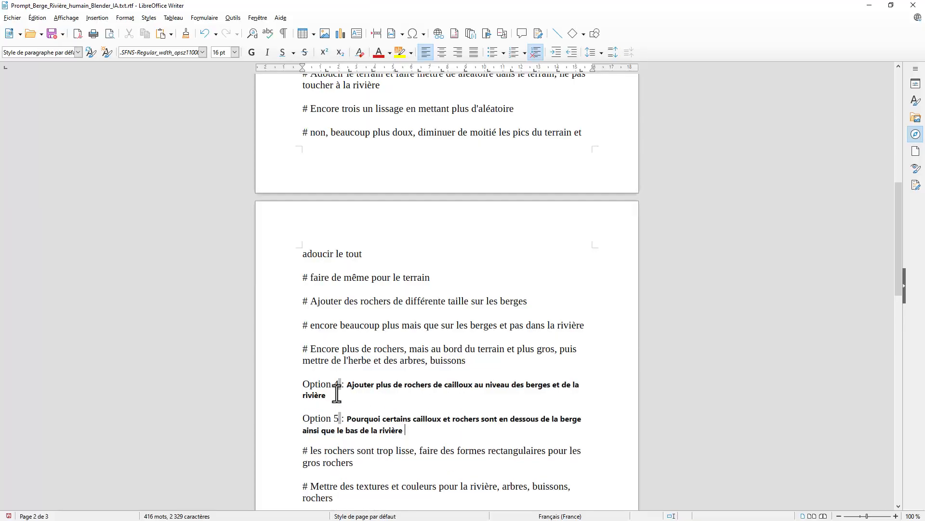
- Ask Claude 'Ajoute une rivière en gardant la même forme sinueuse, elle épousé la rivière, sa hauteur à partir du bas de la rivière sera de 2 m'
scroll(346, 326, "down", 3)
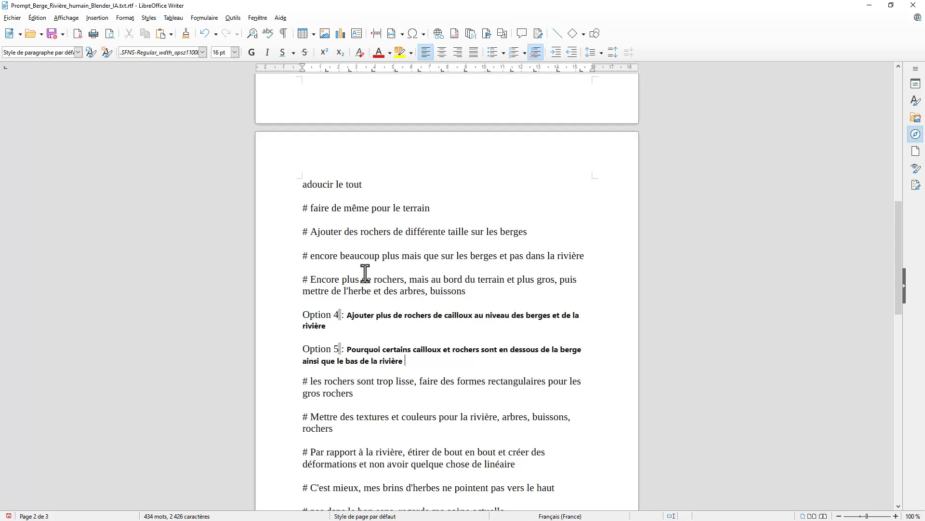
scroll(417, 324, "down", 2)
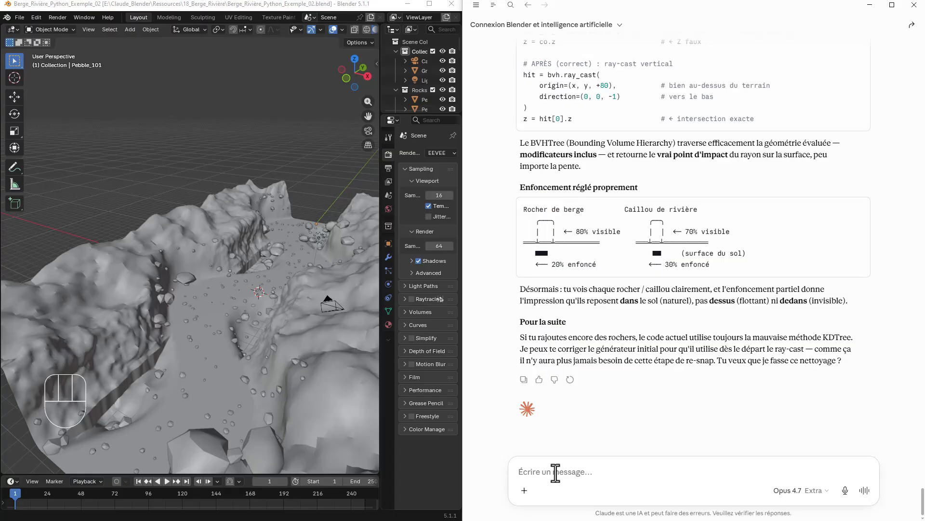
type("Ajouter une rivère en")
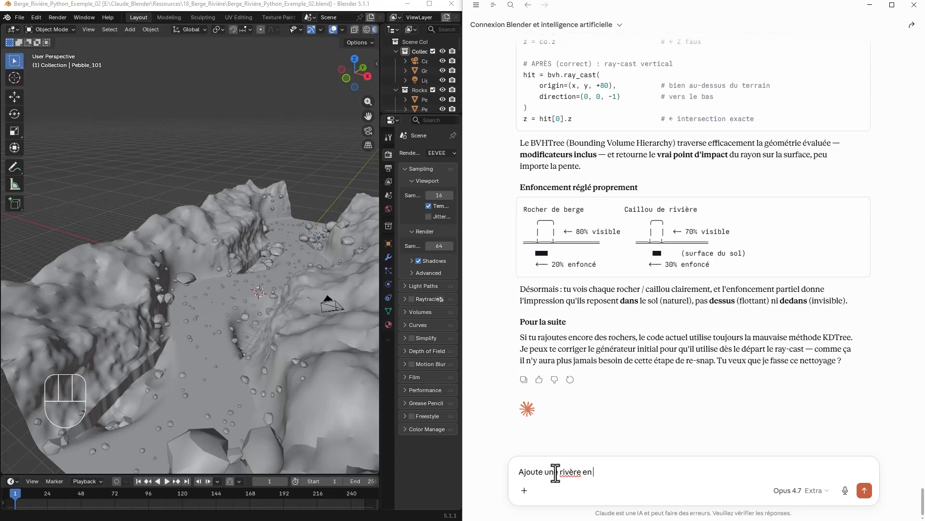
type(" gardant la même forme sinue")
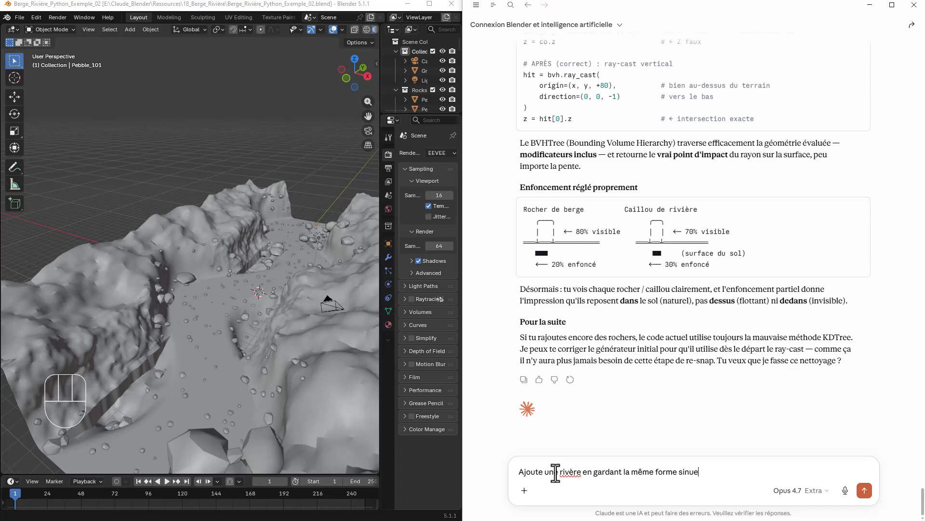
type("use, elle épousé la rivière, sa hau")
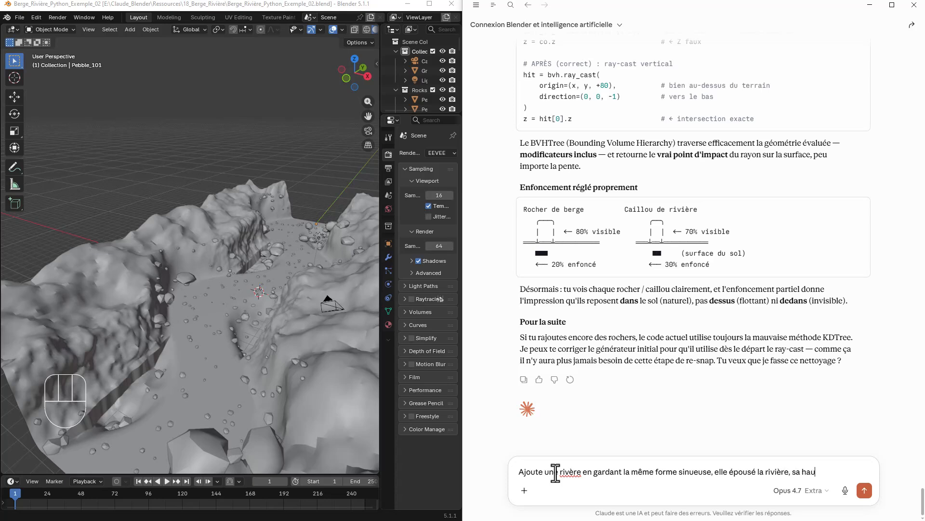
type("teur à partir de")
type(" bas")
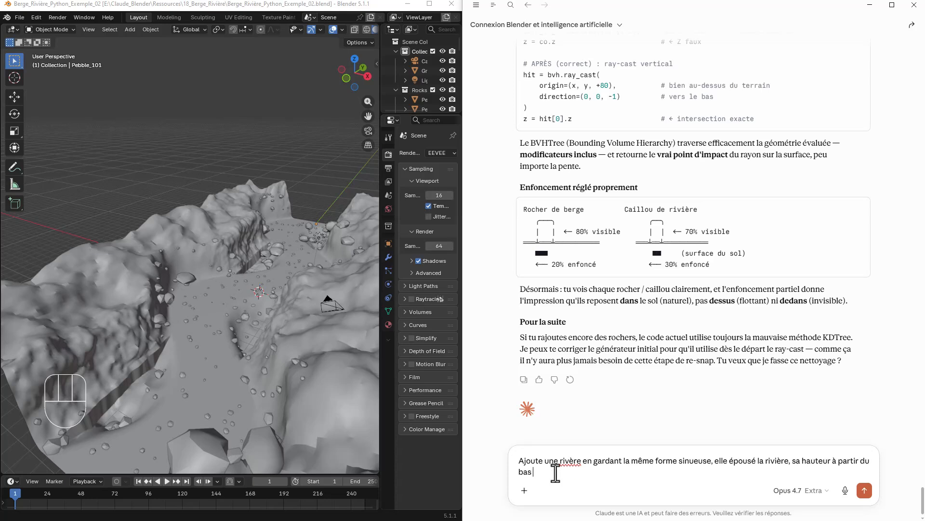
type(" de la riv")
type("ère sera de 2 m")
left_click(866, 490)
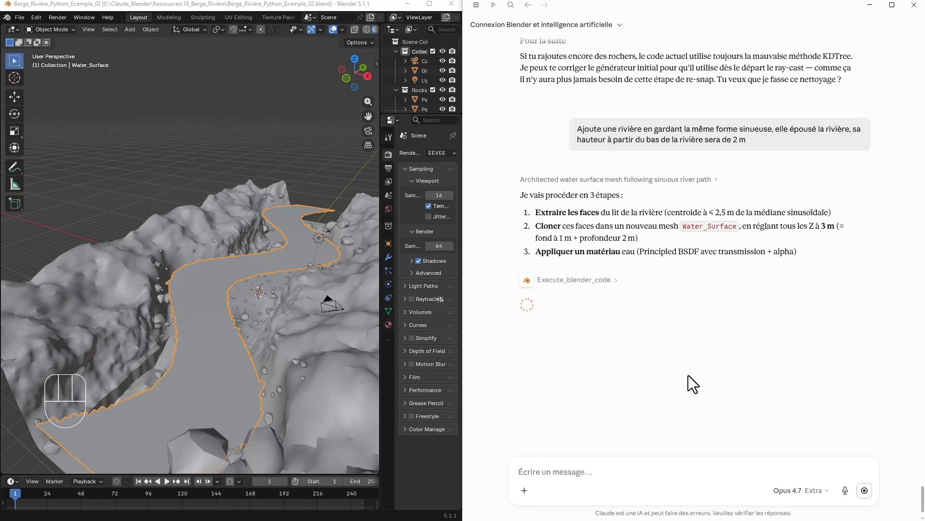
- Ask Claude 'Modifie la rivière afin que celle-ci soit à fleur au niveau des berges,'
middle_click_drag(293, 172, 269, 294)
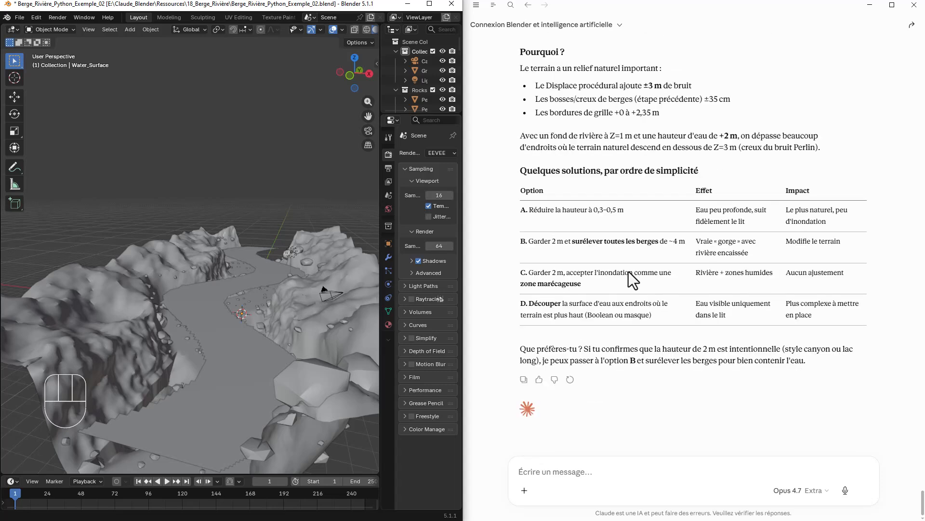
left_click(554, 475)
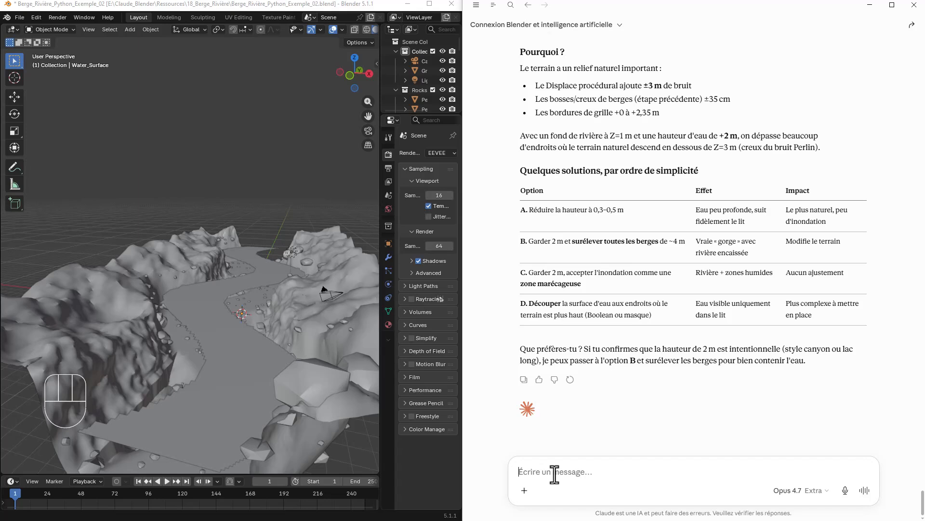
type("Modifie")
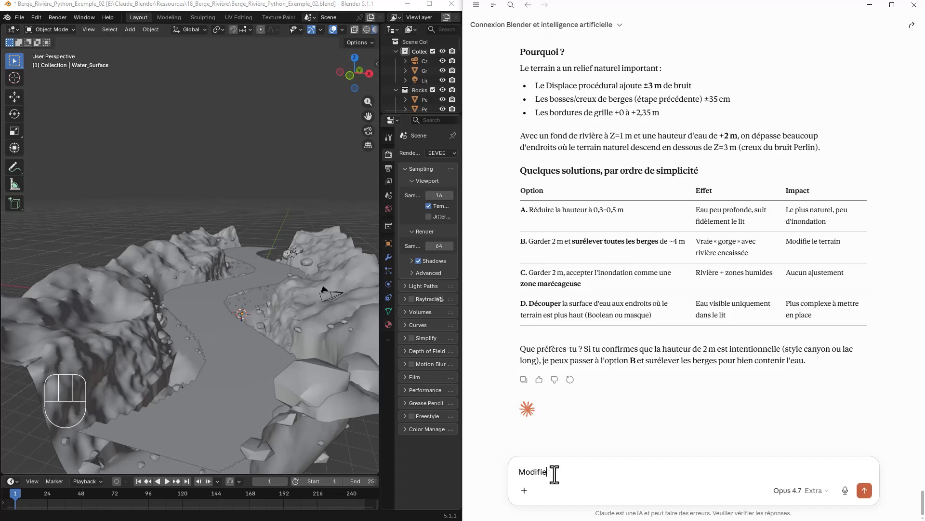
type(" la rivière afin que celle-ci soit à fleur au ")
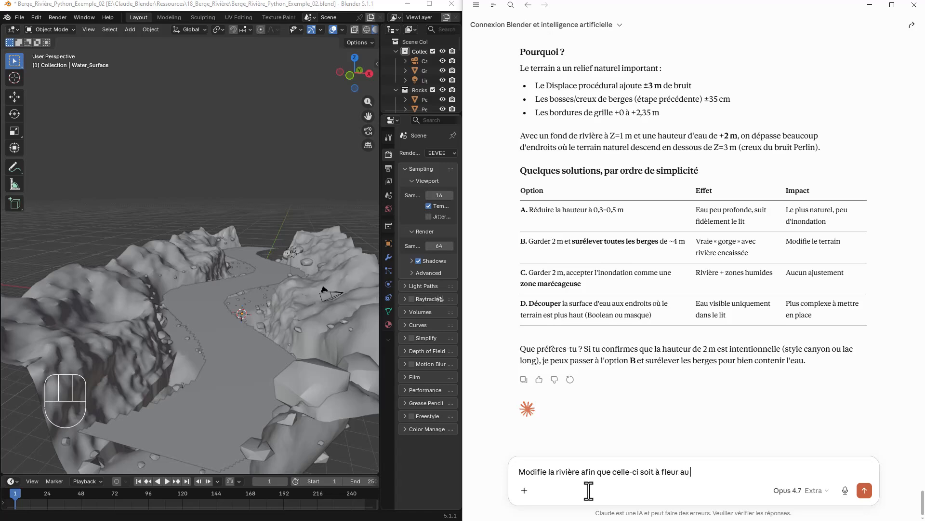
type("n")
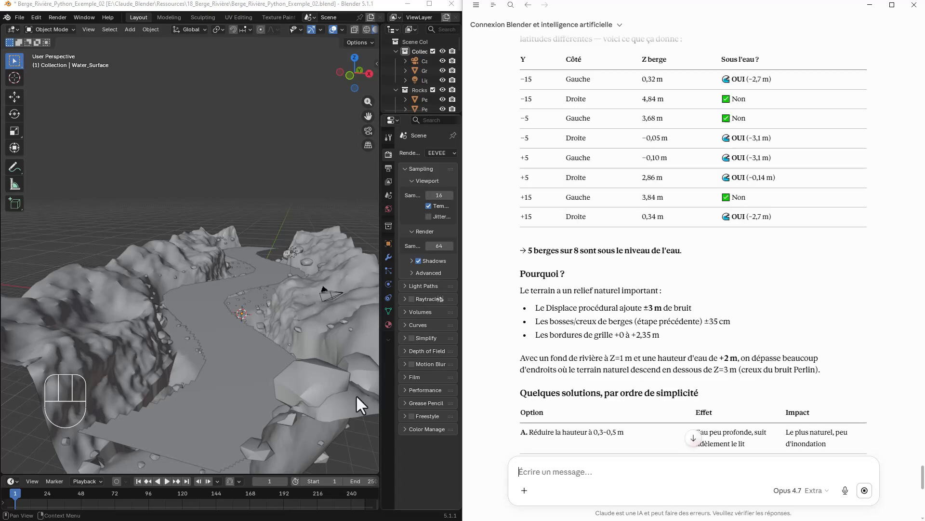
- Examine the new water surface against the banks from above and from the river's near end
scroll(270, 340, "down", 1)
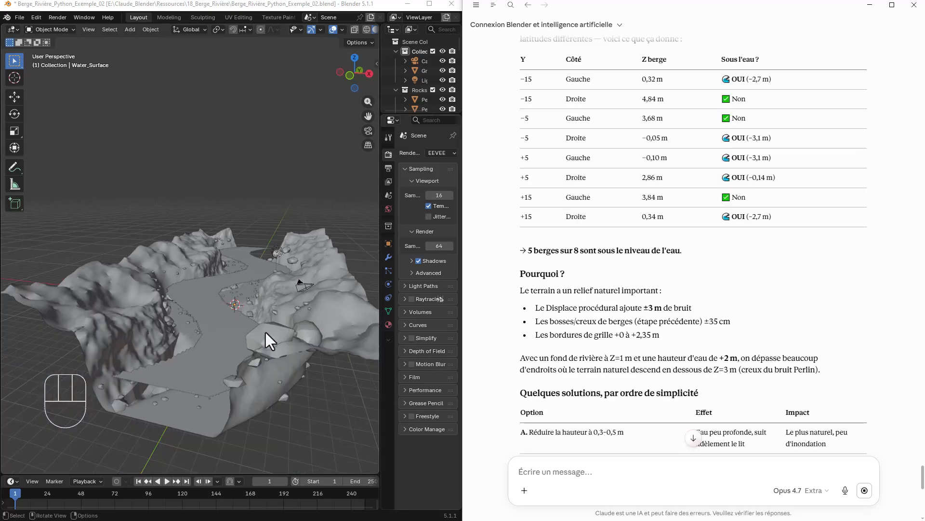
scroll(265, 331, "up", 2)
left_click(234, 341)
middle_click_drag(235, 334, 246, 412)
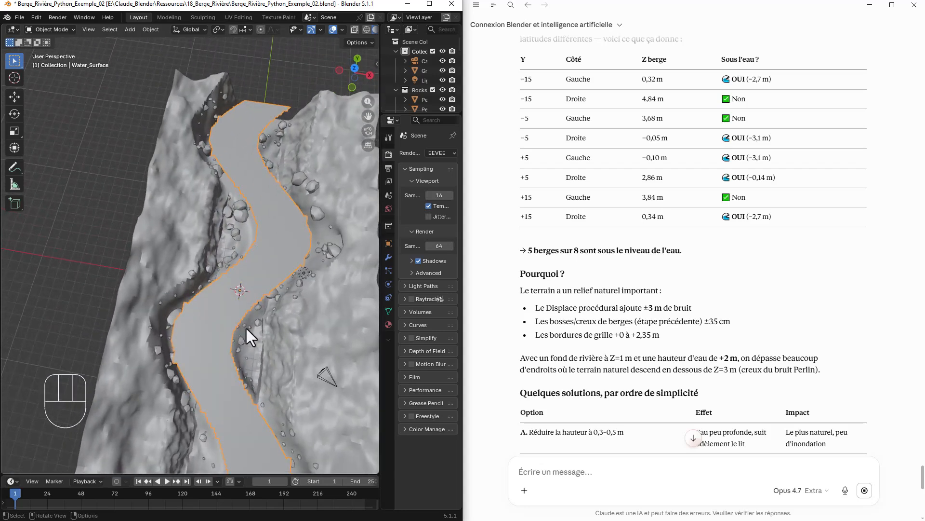
scroll(227, 319, "down", 2)
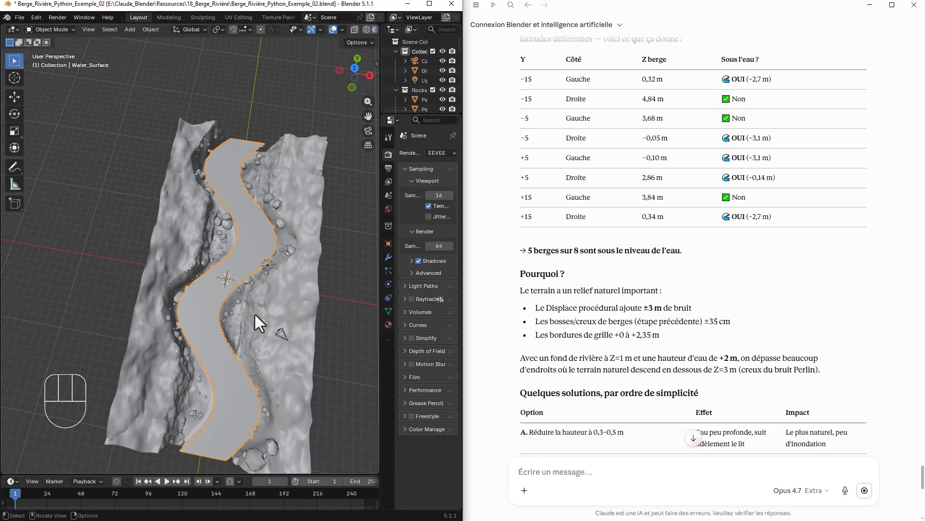
middle_click_drag(255, 314, 252, 241)
left_click_drag(253, 239, 256, 248)
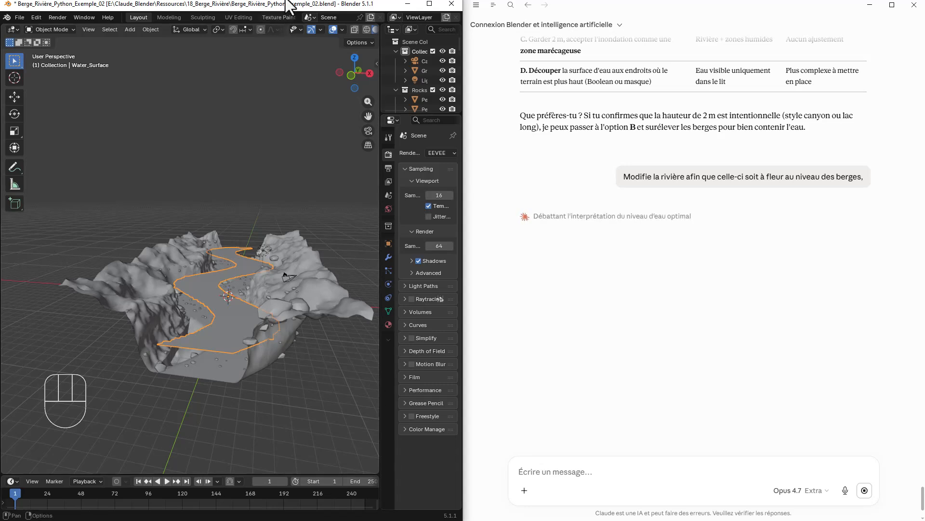
- Preview the river and banks in material shading and inspect the water level close up along the channel
middle_click_drag(326, 27, 293, 27)
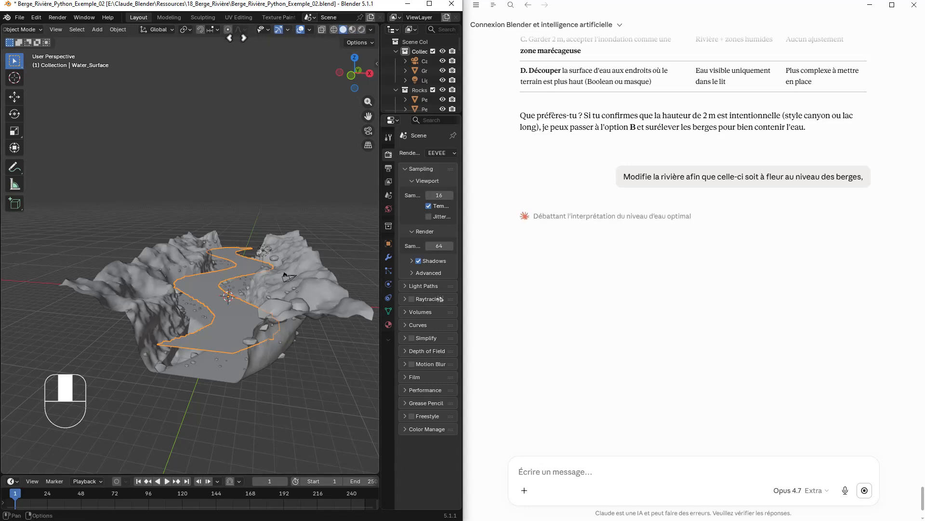
left_click(351, 30)
scroll(206, 400, "up", 4)
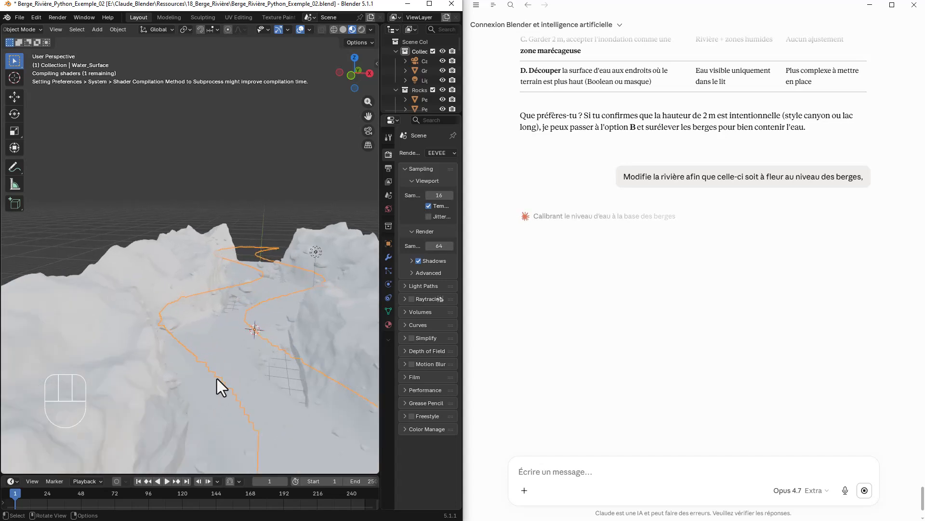
mouse_move(217, 378)
middle_mouse_down()
mouse_move(214, 387)
mouse_move(269, 281)
mouse_move(289, 199)
mouse_move(212, 407)
mouse_move(216, 371)
mouse_move(211, 414)
mouse_move(202, 401)
mouse_move(223, 379)
mouse_move(224, 409)
mouse_move(233, 410)
mouse_move(289, 378)
mouse_move(219, 382)
mouse_move(232, 369)
middle_mouse_up()
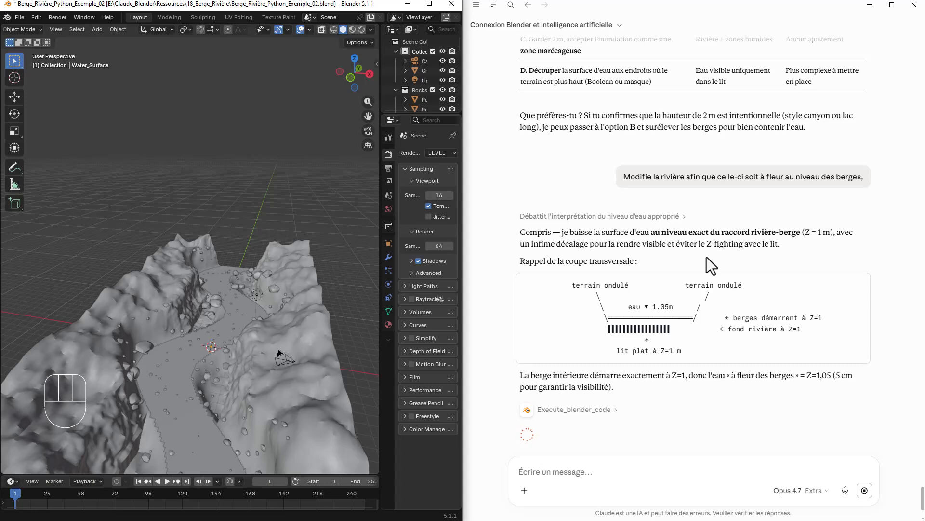
mouse_move(226, 365)
middle_mouse_down()
mouse_move(234, 368)
mouse_move(241, 334)
mouse_move(230, 380)
mouse_move(233, 365)
middle_mouse_up()
- Ask Claude 'Non, monte la rivière de 2 m, et celle-ci doit toujours ou se fusionner avec les berges'
left_click(575, 476)
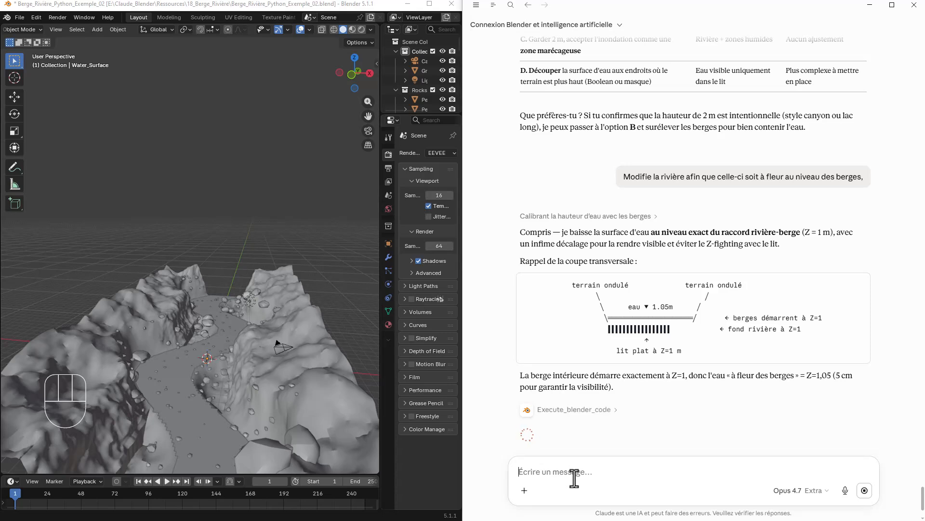
type("Non, monte")
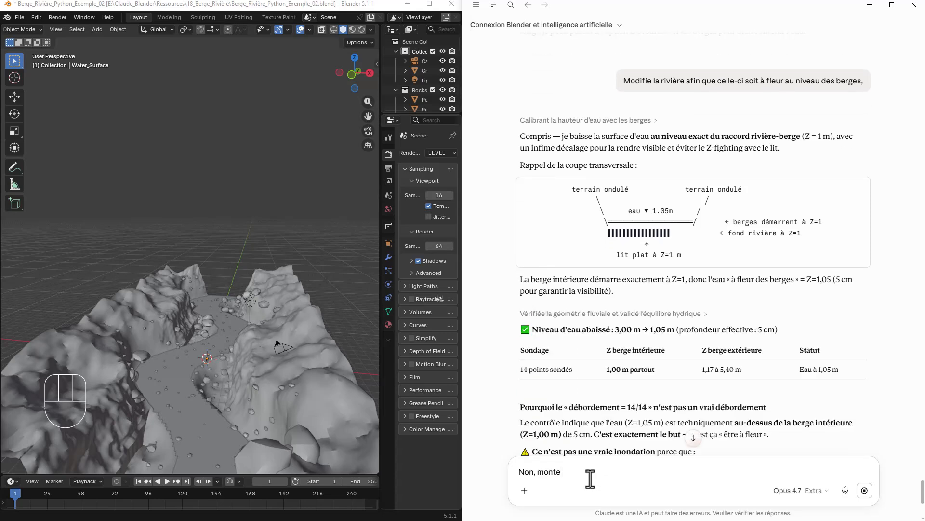
type(" la rvière de")
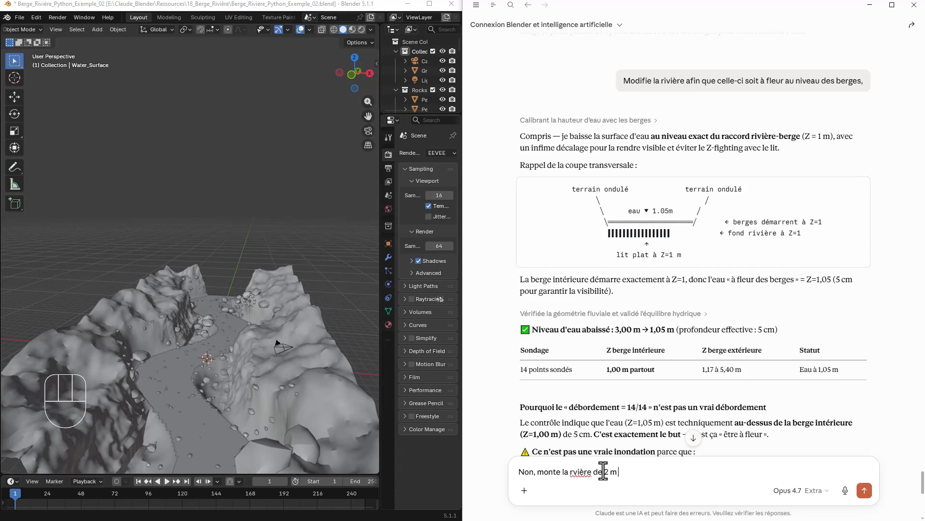
type("2 m, et celle-ci doit toujours ou se")
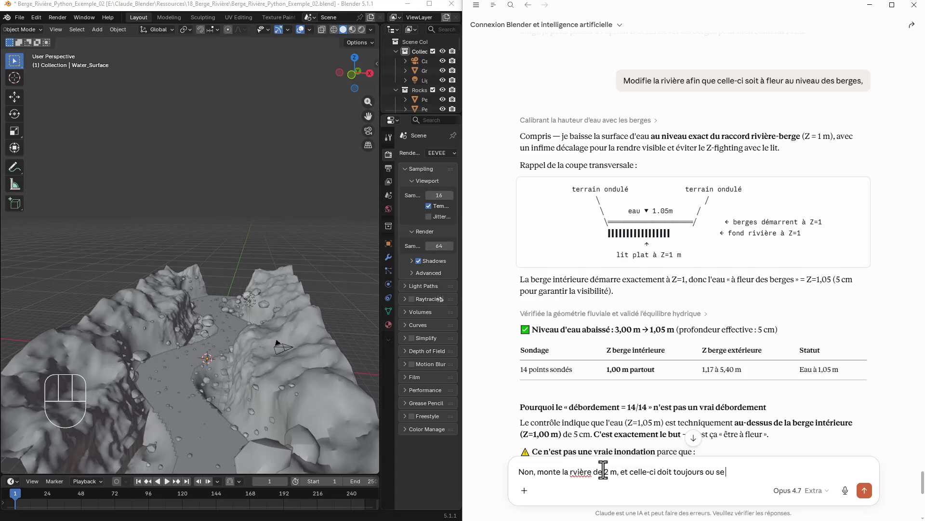
type(" fusionner avec les berges")
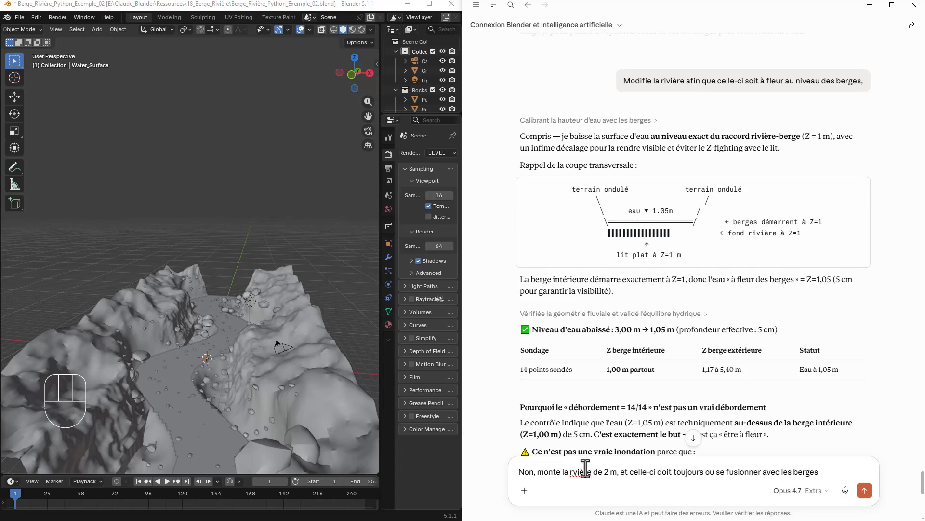
type("i")
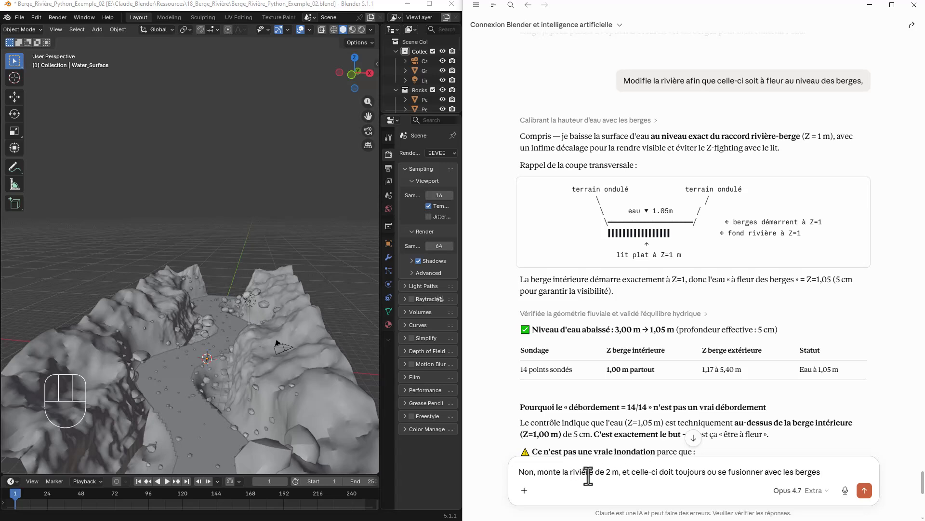
scroll(667, 360, "down", 6)
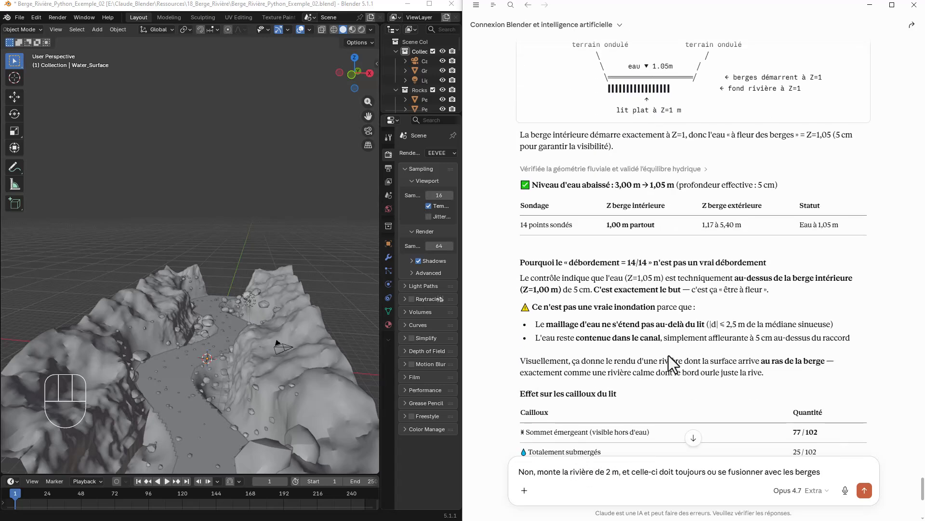
scroll(670, 352, "down", 3)
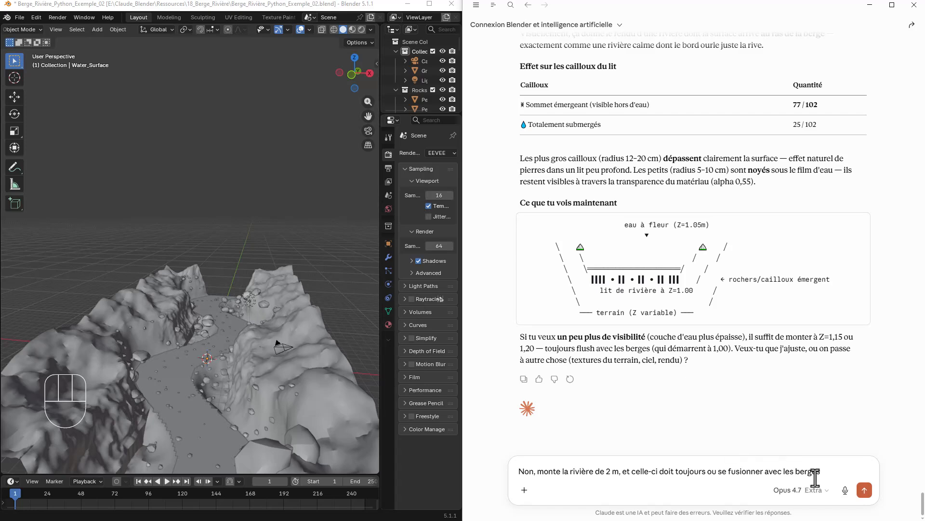
left_click(864, 490)
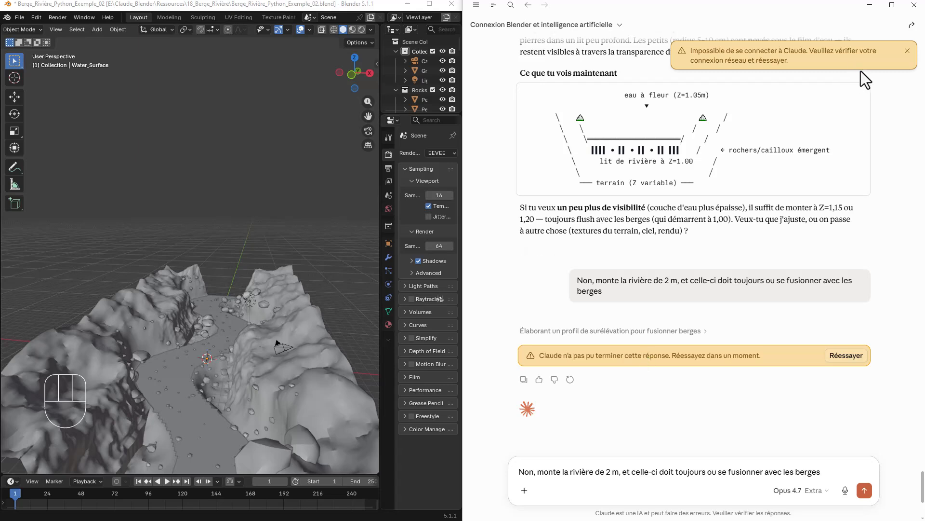
- Retry the unanswered request, add 'toucher les berges' after 'toujours' in the river prompt and resend it to Claude
left_click(908, 50)
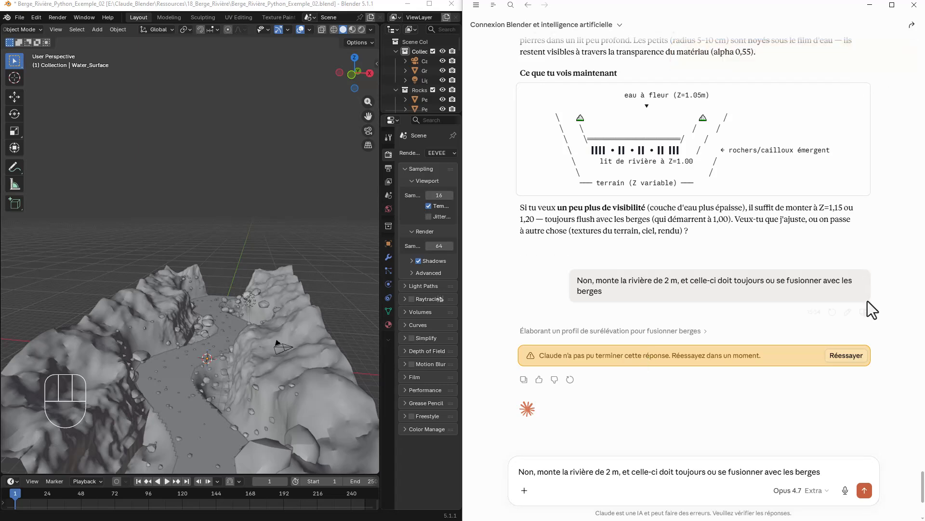
left_click(858, 357)
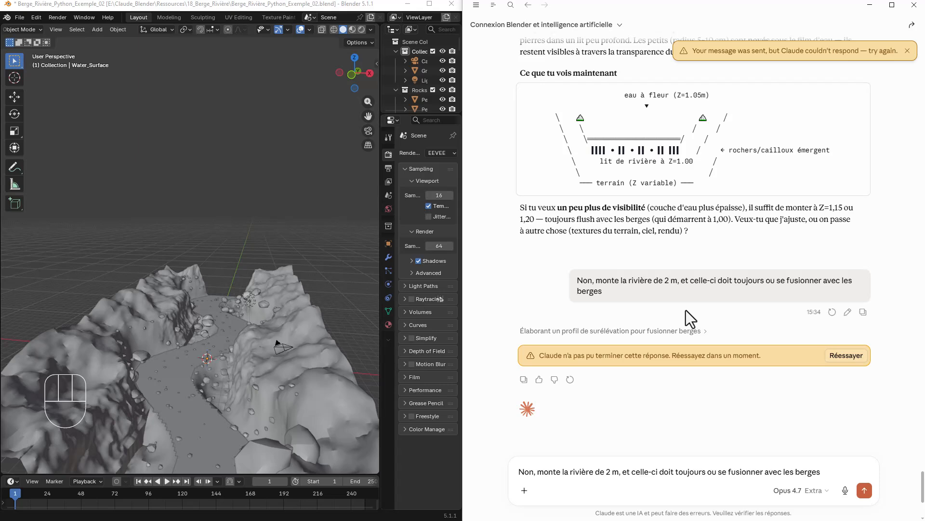
left_click_drag(578, 280, 617, 291)
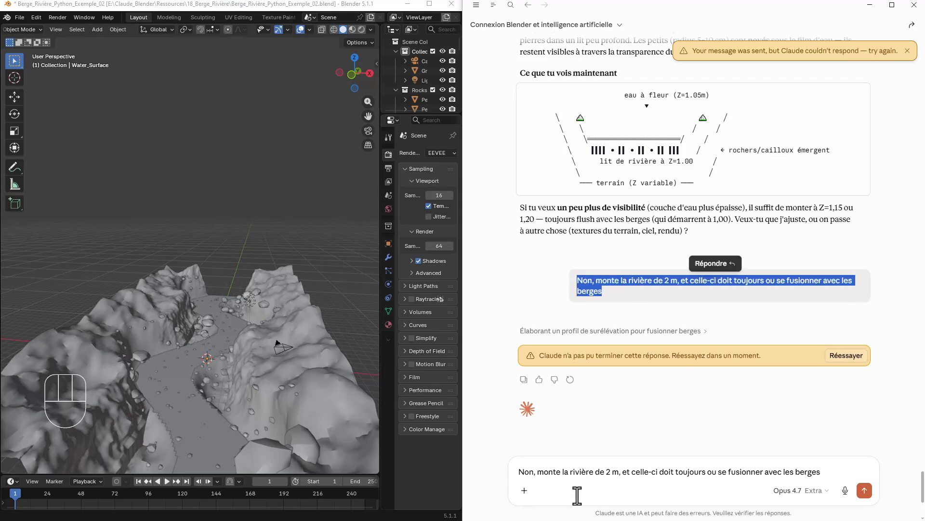
left_click(822, 472)
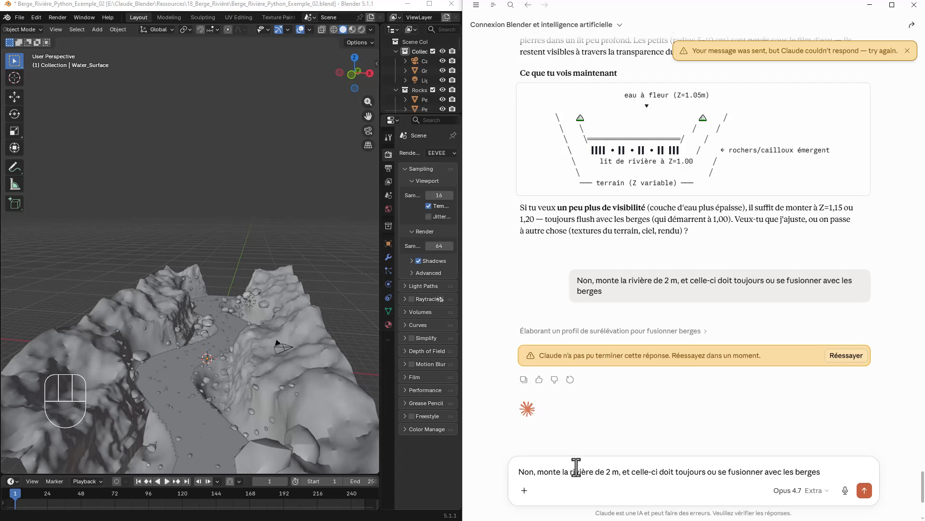
left_click(707, 471)
type("touch")
type("er les ")
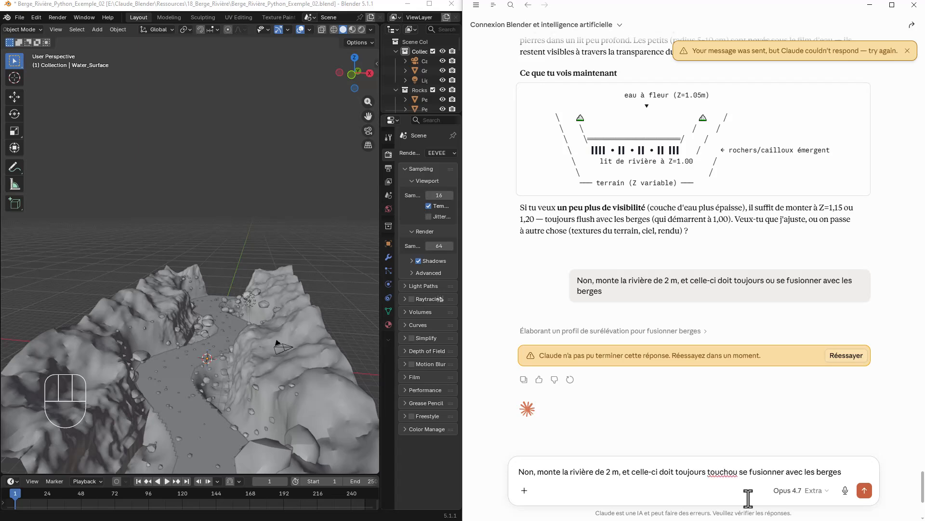
type("berges")
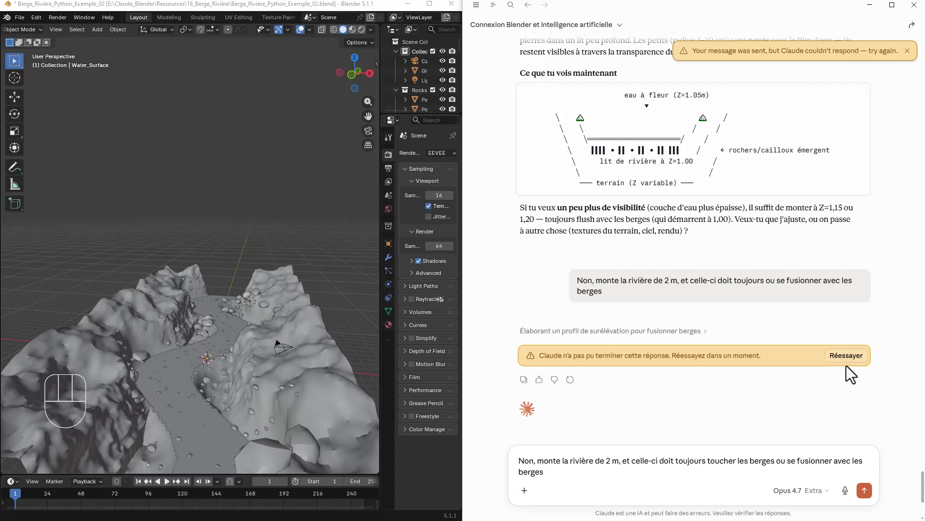
left_click(864, 490)
left_click(908, 50)
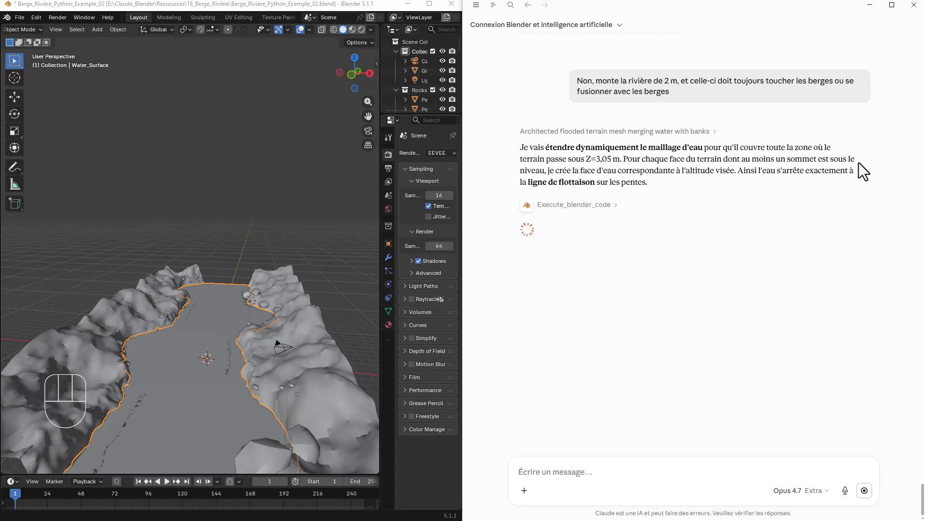
- Examine the raised water surface along the banks and inspect its mesh faces in Edit Mode
middle_click_drag(284, 355, 226, 303)
scroll(159, 372, "up", 3)
scroll(225, 300, "down", 3)
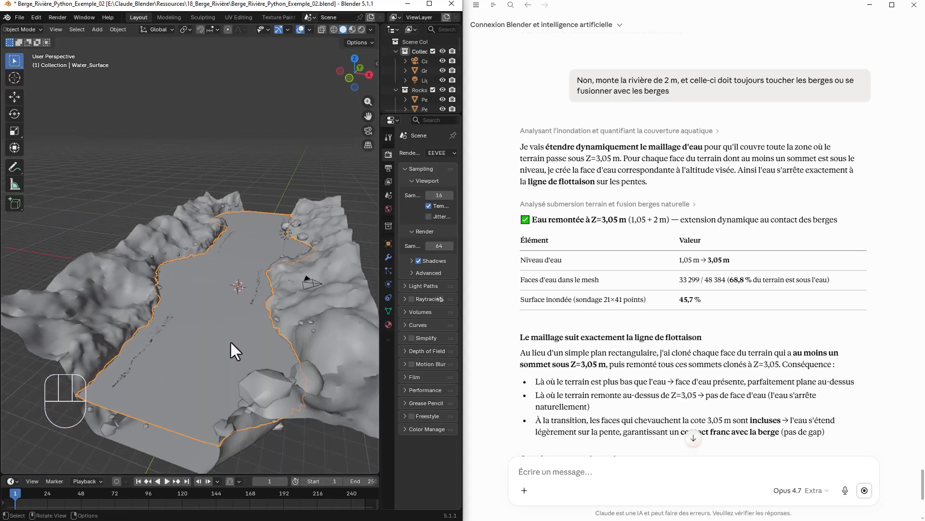
middle_click_drag(230, 340, 235, 336)
key("Tab")
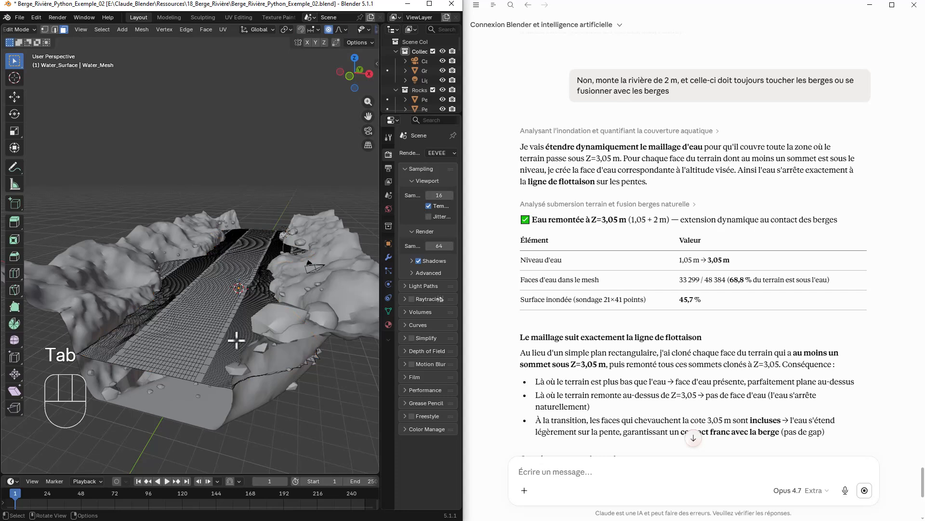
scroll(193, 334, "up", 3)
scroll(196, 346, "down", 2)
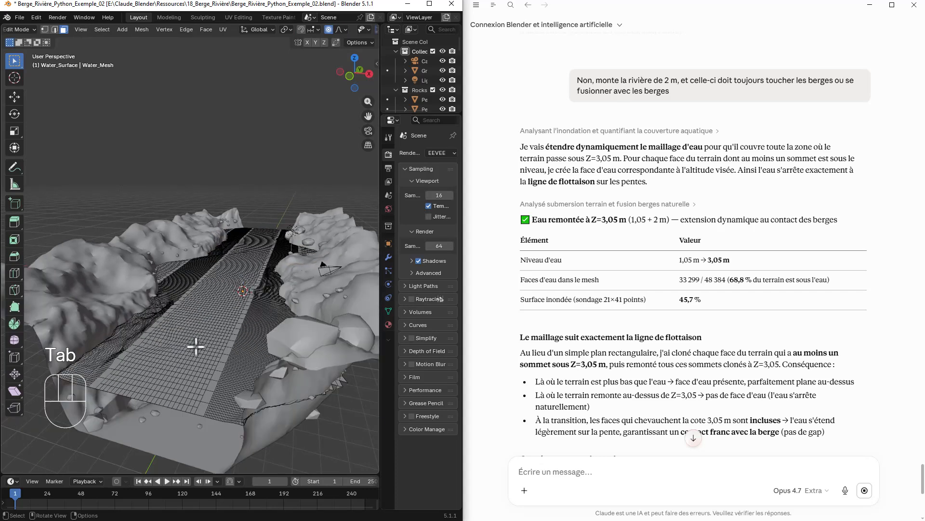
key("a")
key("Tab")
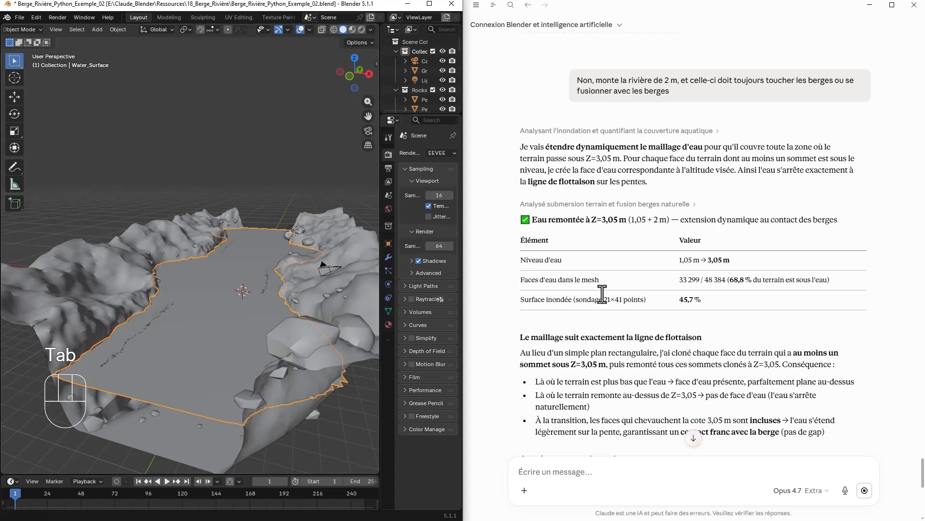
- Read Claude's summary of the water-level change and check the deselected river against the banks in material preview shading
scroll(648, 364, "down", 6)
scroll(648, 364, "down", 4)
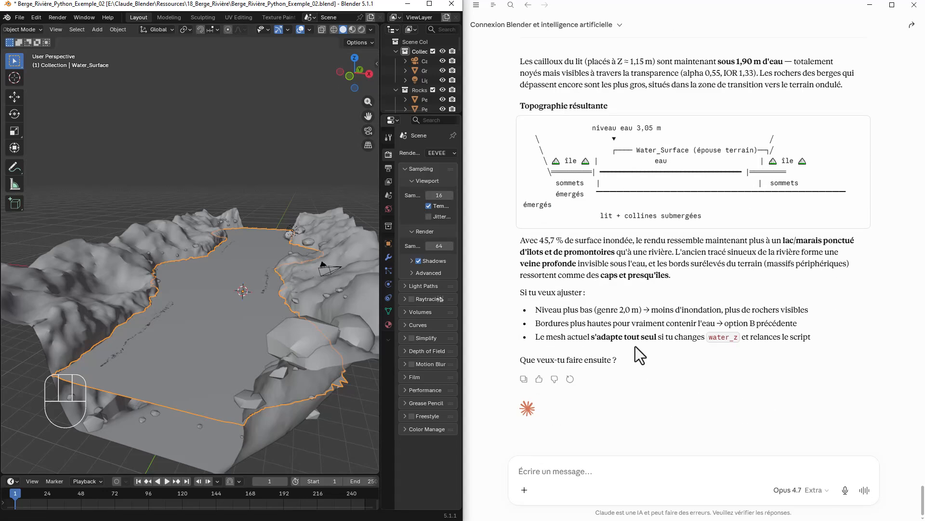
middle_click_drag(338, 345, 335, 273)
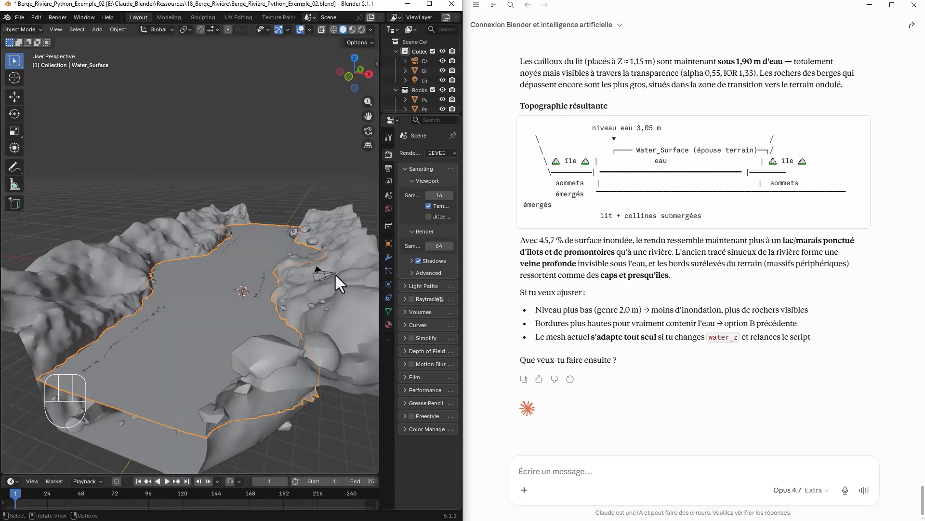
left_click(280, 183)
mouse_move(224, 278)
middle_mouse_down()
mouse_move(236, 296)
mouse_move(219, 292)
middle_mouse_up()
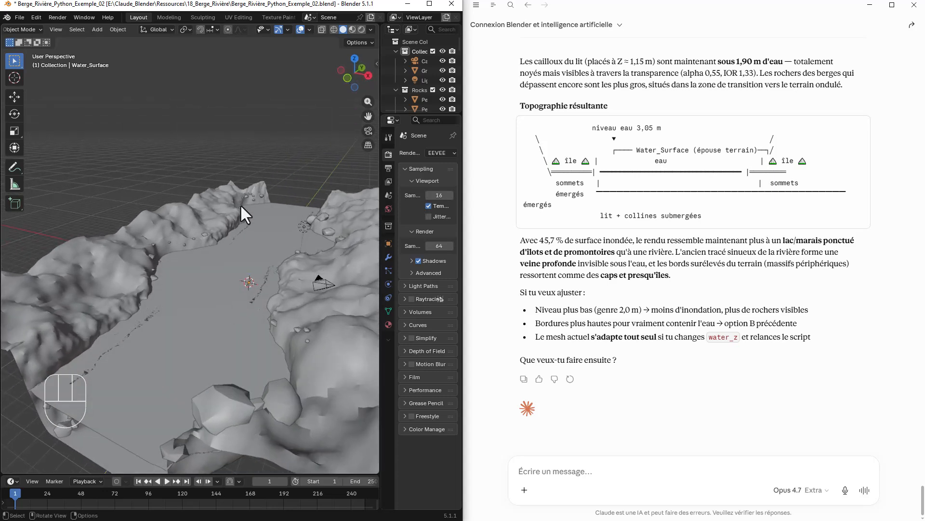
left_click(353, 27)
middle_click_drag(262, 320, 279, 325)
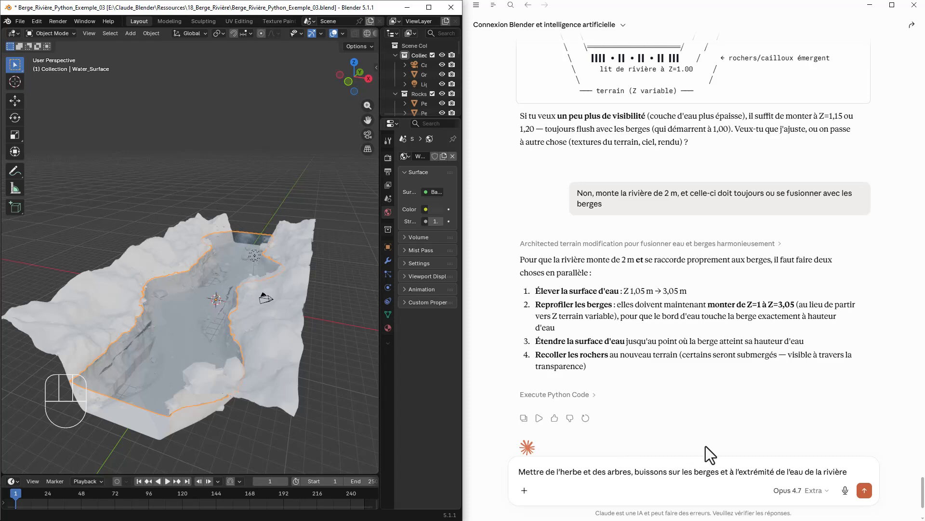
- Send Claude 'Mettre de l'herbe et des arbres, buissons sur les berges et à l'extrémité de l'eau de la rivière' and inspect the vegetation
left_click(866, 490)
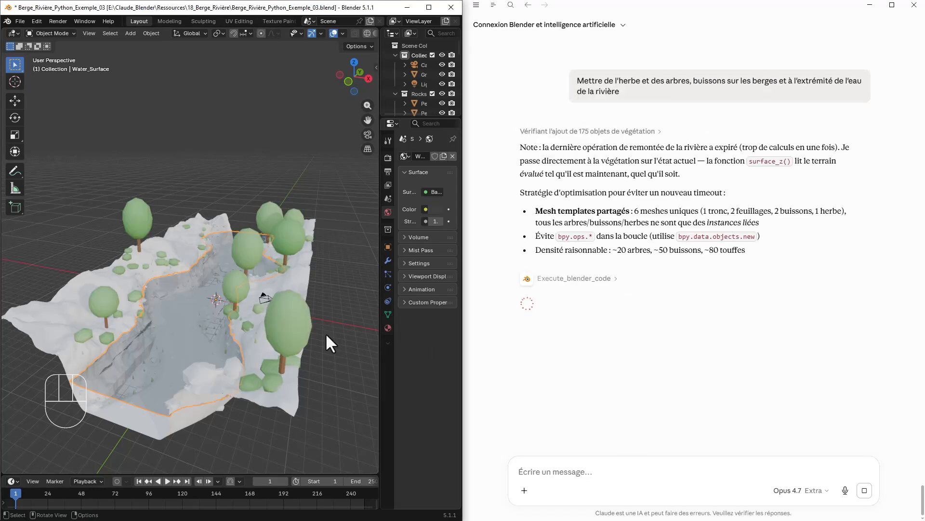
middle_click_drag(326, 333, 263, 337)
scroll(273, 344, "up", 3)
scroll(273, 343, "down", 3)
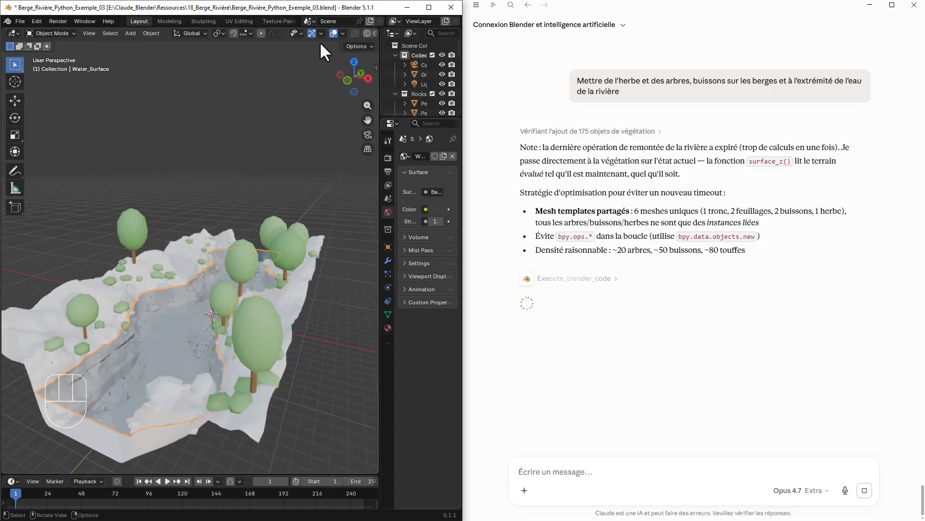
scroll(290, 33, "down", 3)
middle_click_drag(280, 174, 228, 360)
- Copy 'Mettre des textures et couleurs pour la rivière, arbres, buissons, rochers' from the LibreOffice Writer prompt document into Claude's message
key("alt+Tab")
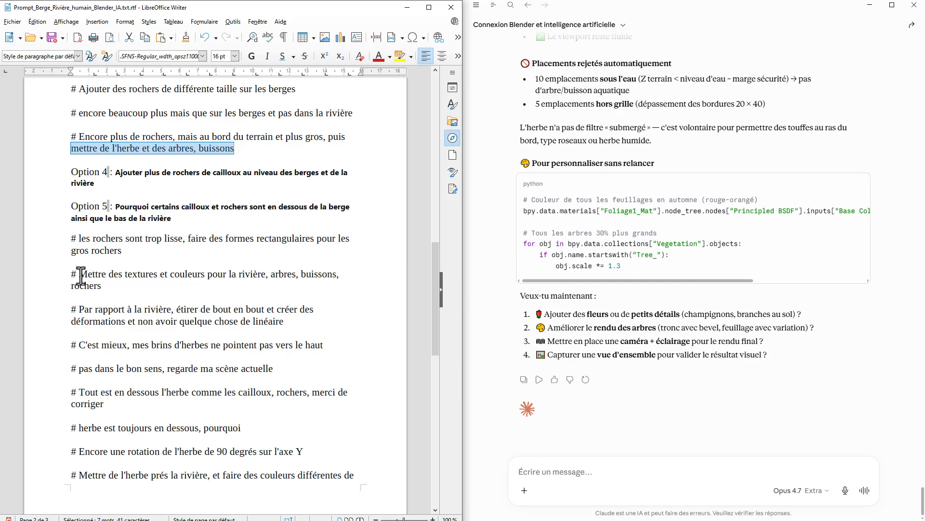
left_click_drag(79, 274, 112, 285)
key("ctrl+c")
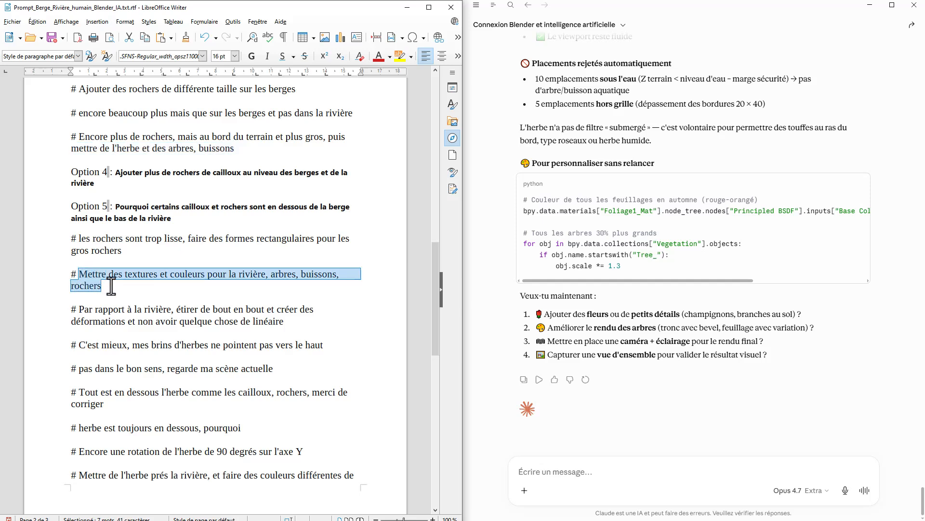
left_click(544, 473)
key("ctrl+v")
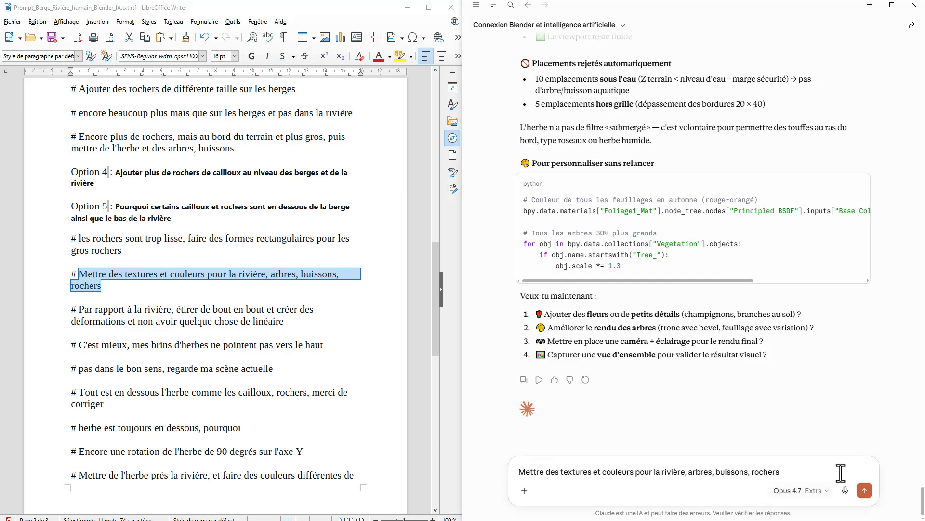
- Add the lines 'Pour la texture des rochers, mettre différents marrons et gris' and 'Pour la texture de l'herbe, mettre différents verts' to the prompt
key("shift+Return")
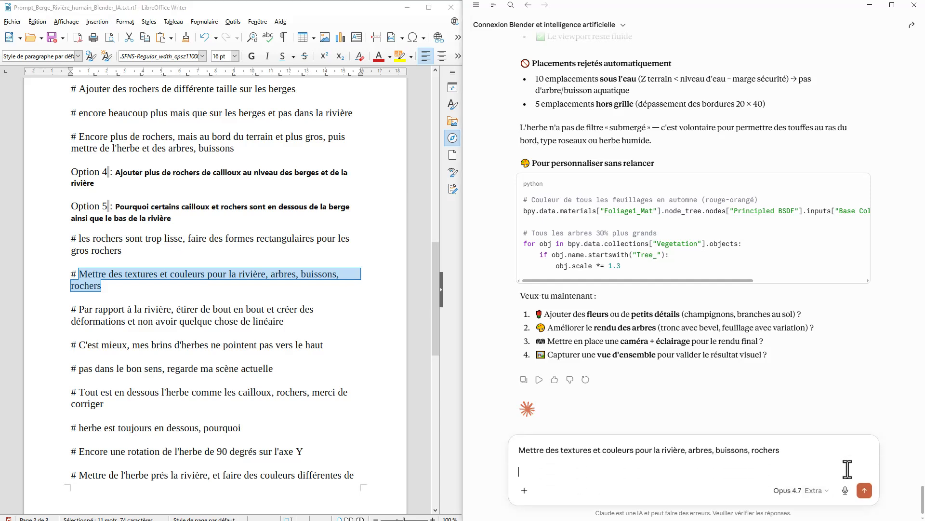
type("Pour la texture des rochers, mettre diffé")
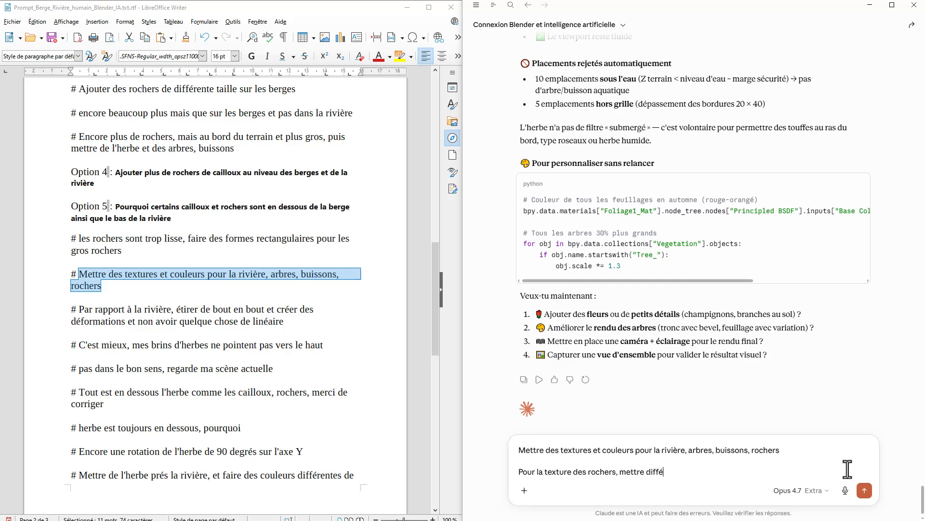
type("rents marrons et gris")
key("shift+Return")
type("Pour")
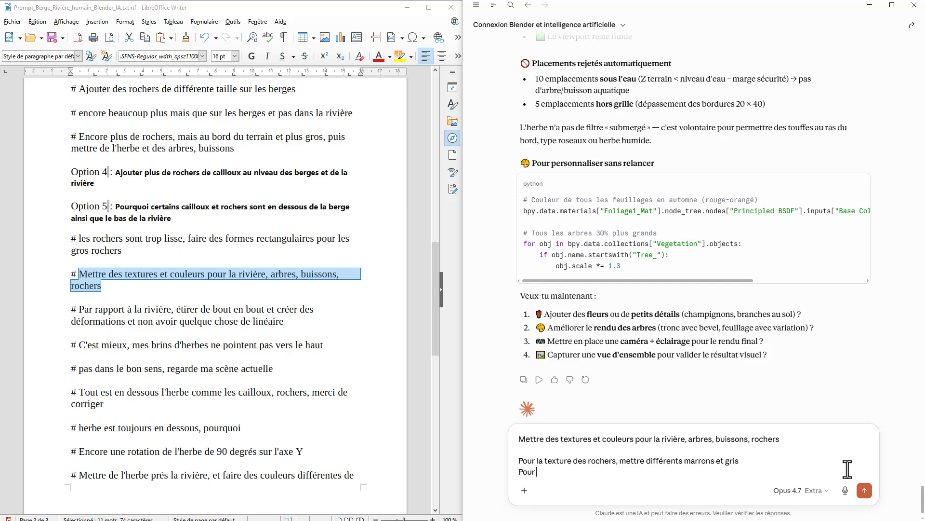
type(" la texture d")
type("e l'herbe, mettre différents ve")
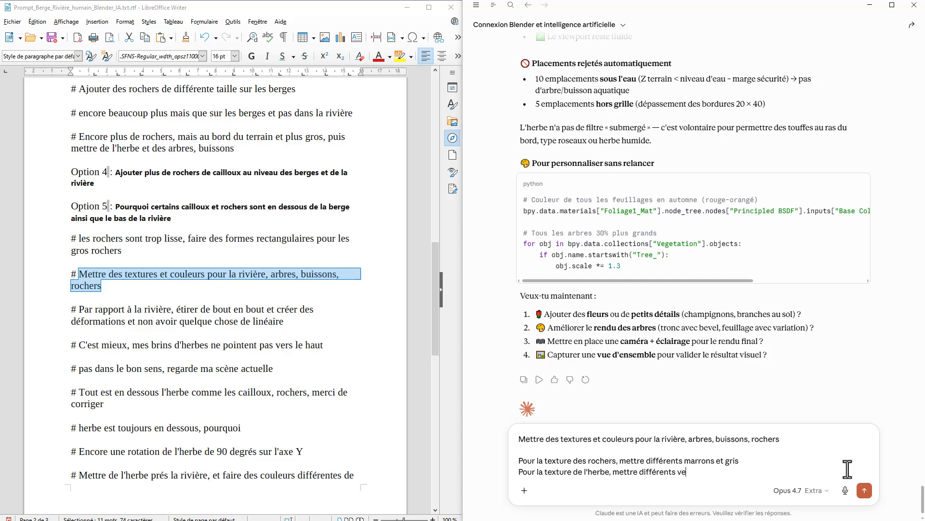
type("rts")
key("shift+Return")
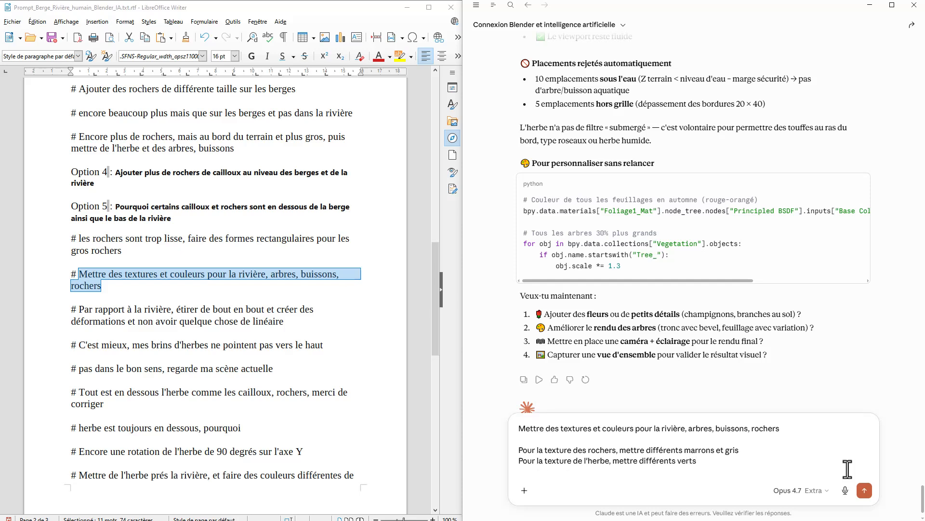
- Add the line 'Pour la texture de la rivière, mettre un bleu, vert transparent,' and insert 'et les cailloux' after 'rochers' in the rock line
type("Pour la texture de la rivière, mettre")
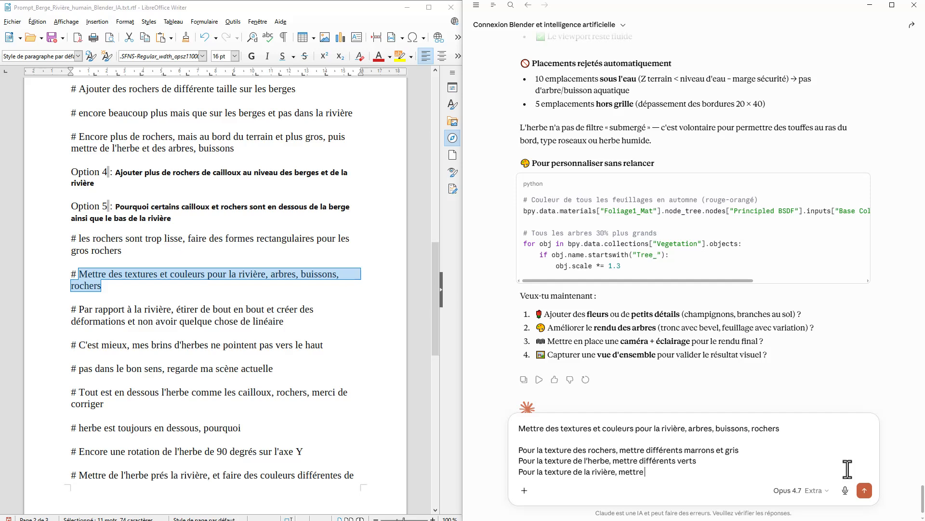
type(" un bleu")
type(", vert tr")
type("ansparent")
type("et les cai")
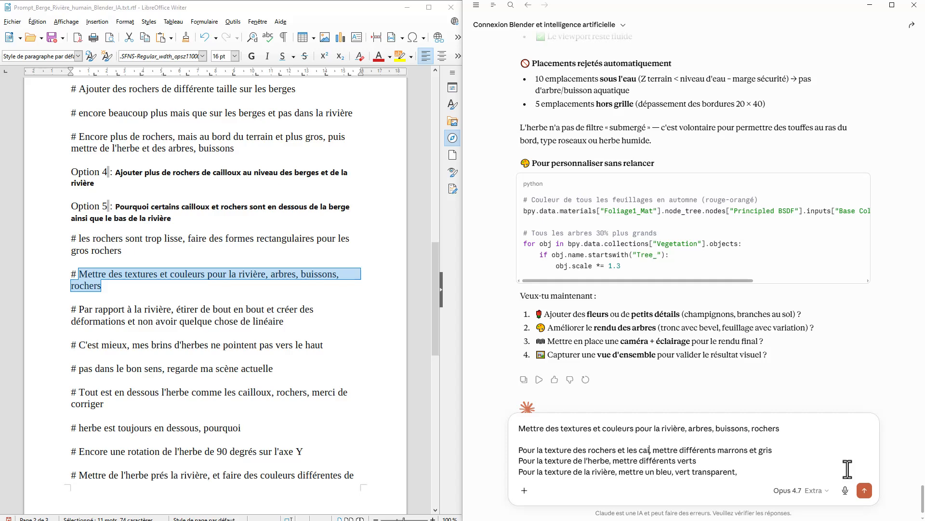
type("lloux")
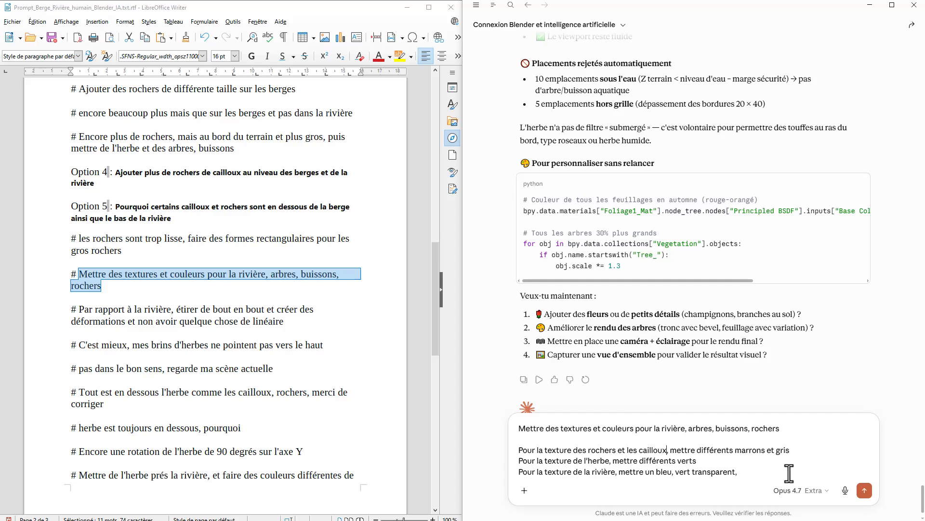
- Add the line 'Pour la berge, mettre différents couleurs de type jaune, orangé' and send the texture prompt to Claude
scroll(796, 470, "down", 1)
key("shift+Return")
type("Po")
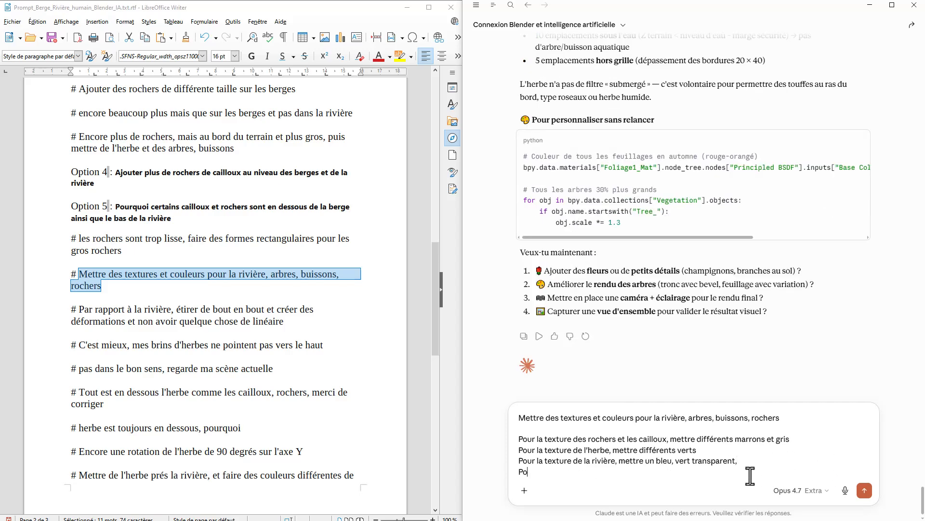
type("ur la berge, mettre différents couleu")
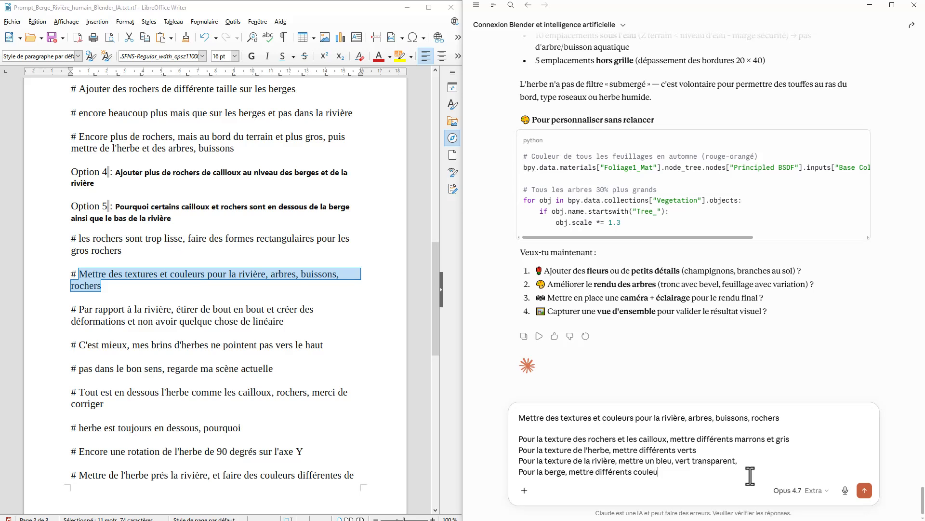
type("rs de typpe jaune, orangé")
key("Return")
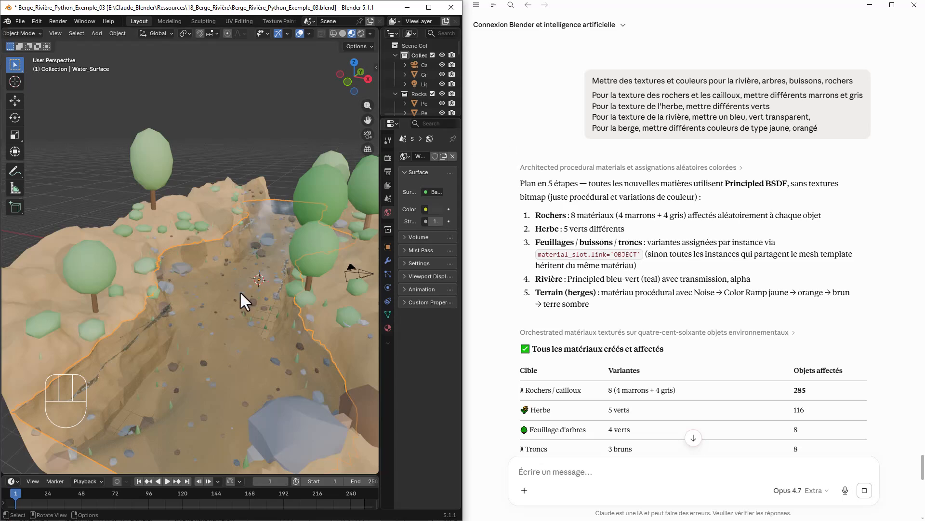
- Read Claude's material summary and examine the coloured banks, rocks, trees and water in the scene
scroll(612, 308, "down", 15)
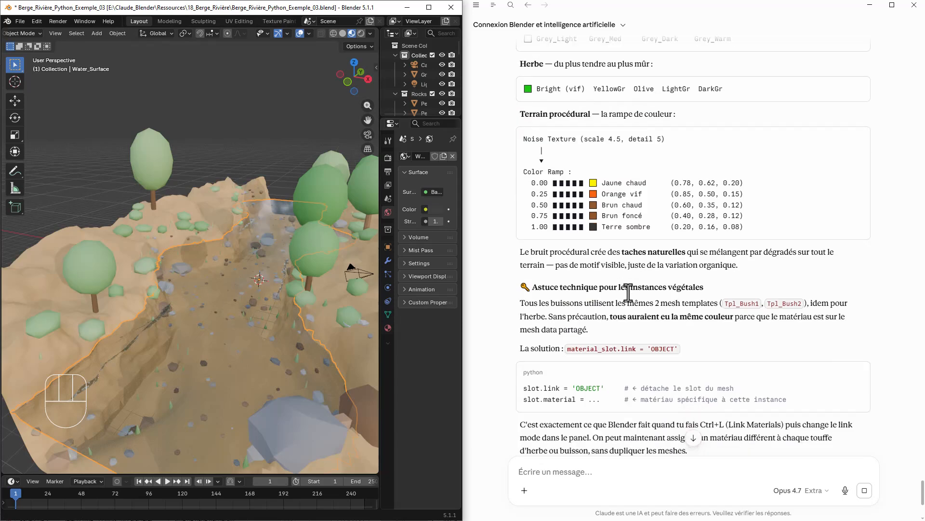
right_click(217, 331)
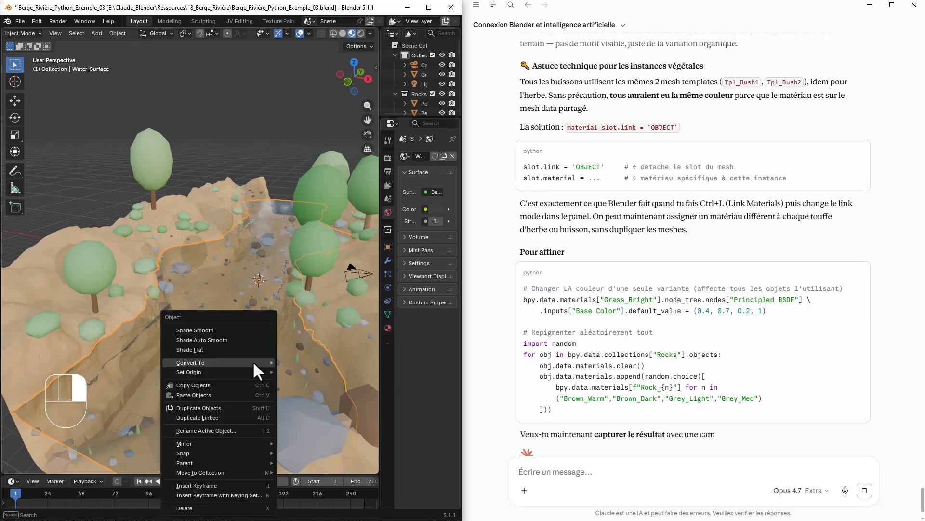
middle_click_drag(264, 319, 262, 293)
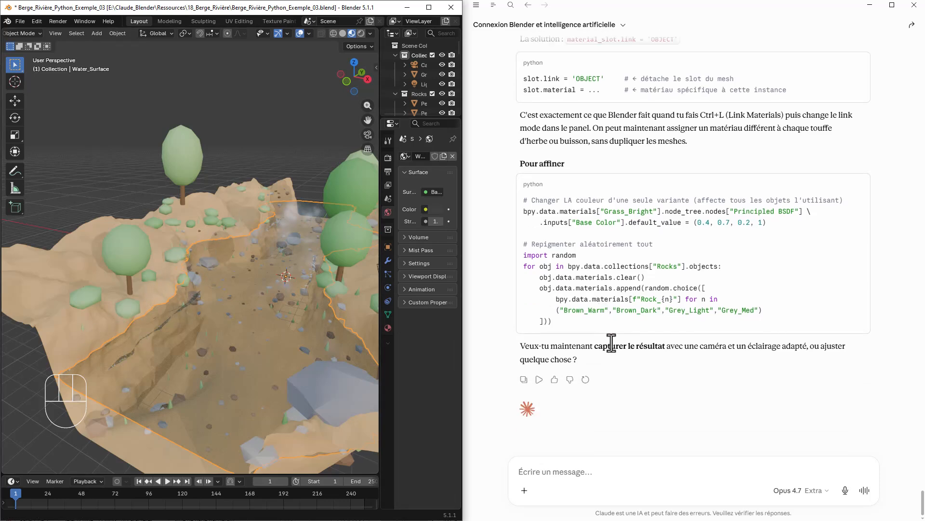
middle_click_drag(289, 371, 348, 405)
- Ask Claude 'changer la texture de la rivière avec un bleu vert, mettre plus d'opacité'
left_click(574, 473)
type("c")
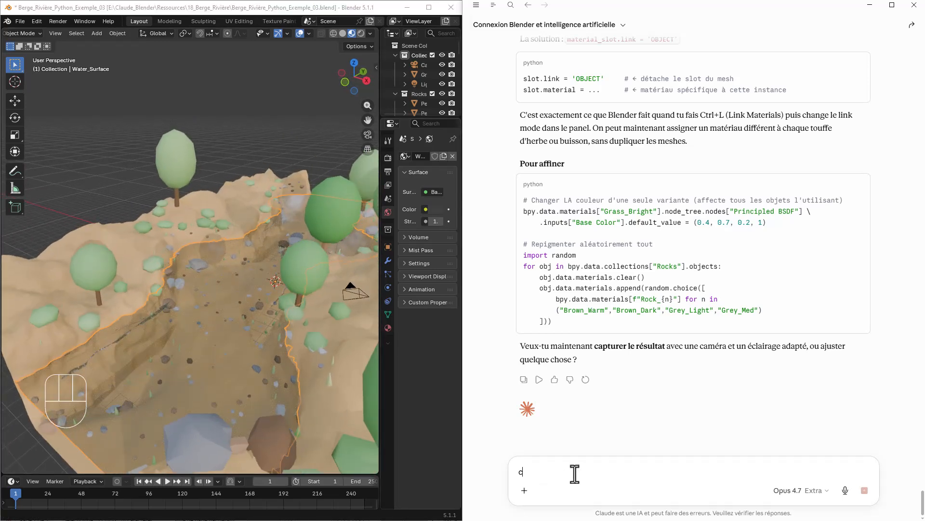
type("hanger la texture de ")
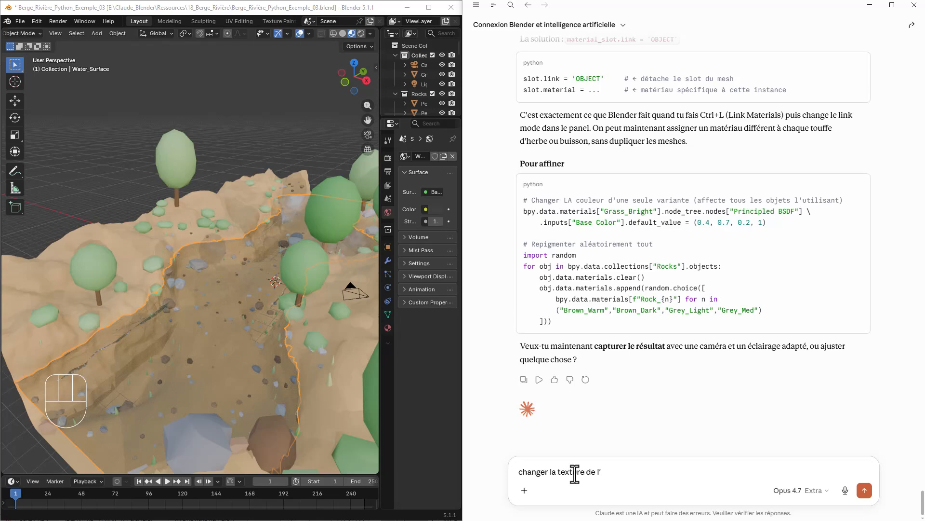
type("la rivière avec un bleu vert, mettre ")
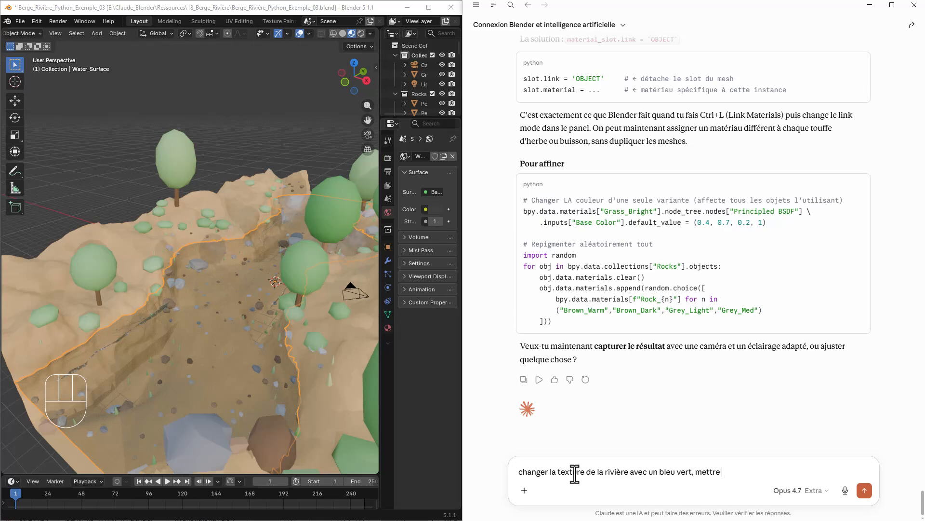
type("plus d'opacité")
key("Return")
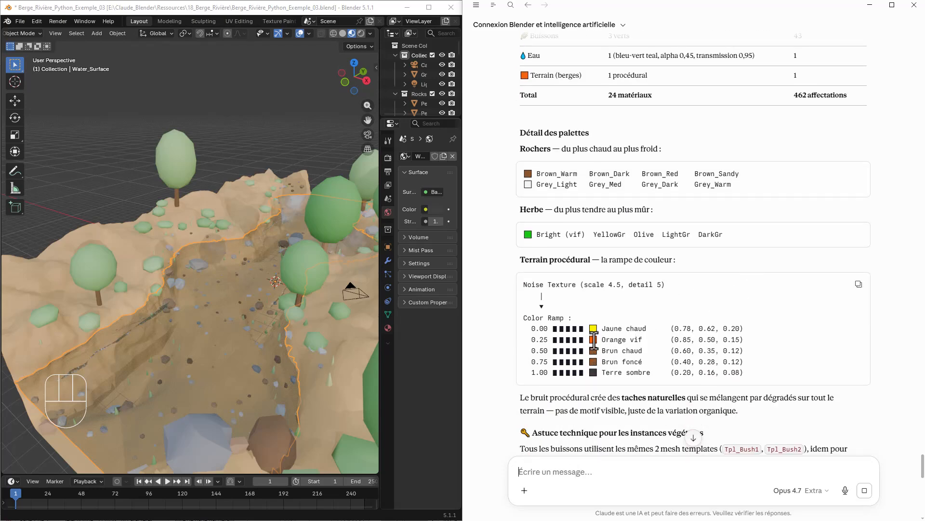
- Review Claude's replies and examine the recoloured river water up close and from the terrain's near end
scroll(614, 273, "down", 2)
scroll(610, 289, "up", 2)
scroll(690, 341, "down", 1)
scroll(690, 341, "down", 11)
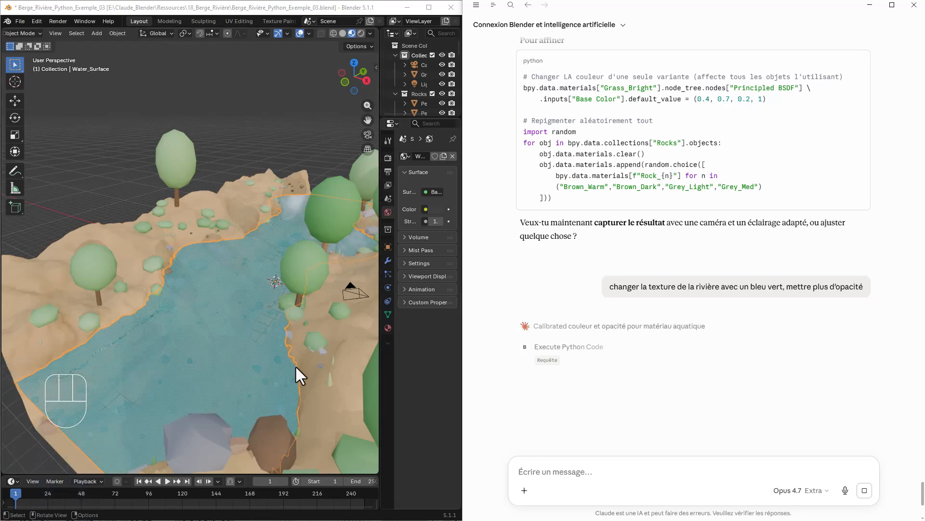
middle_click_drag(296, 363, 319, 287)
scroll(320, 290, "up", 2)
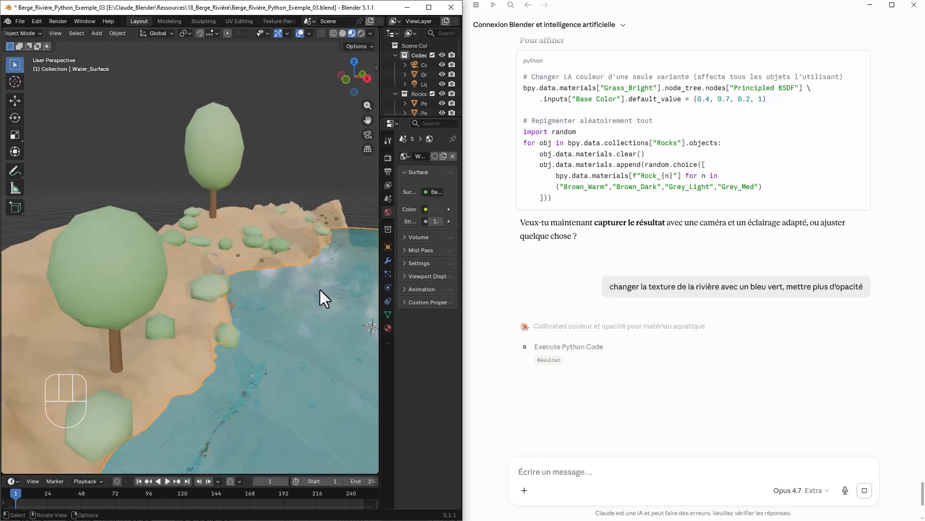
middle_click_drag(321, 290, 285, 270, "shift")
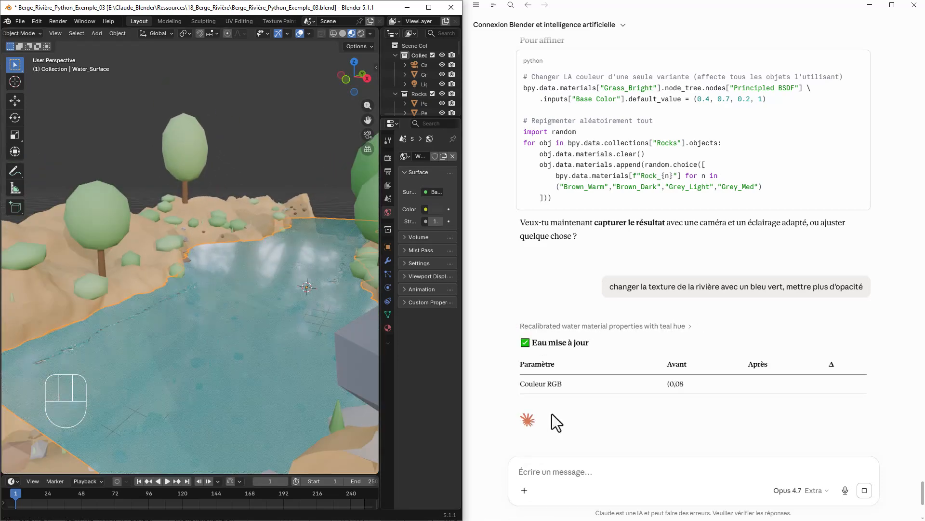
scroll(215, 247, "down", 4)
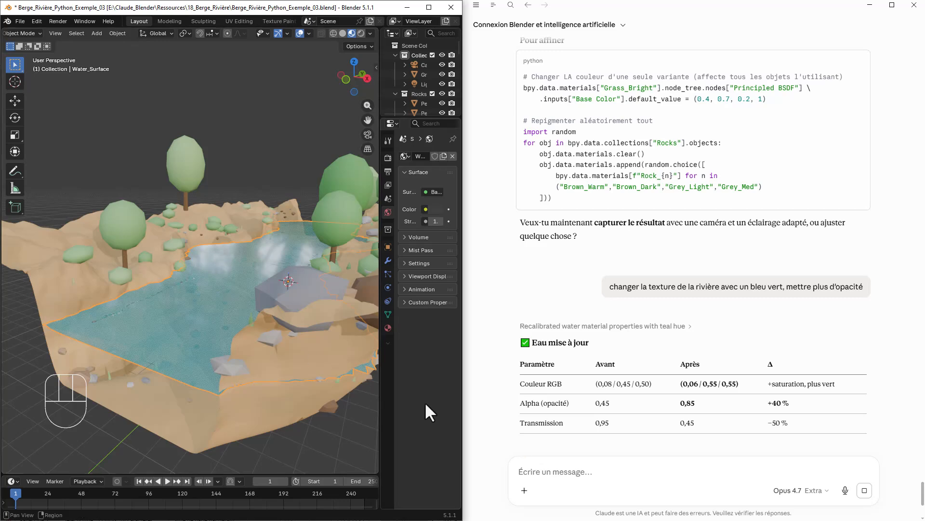
- Ask Claude 'Mettre une couleur plus foncé au niveau des berges extérieures'
left_click(579, 472)
type("M")
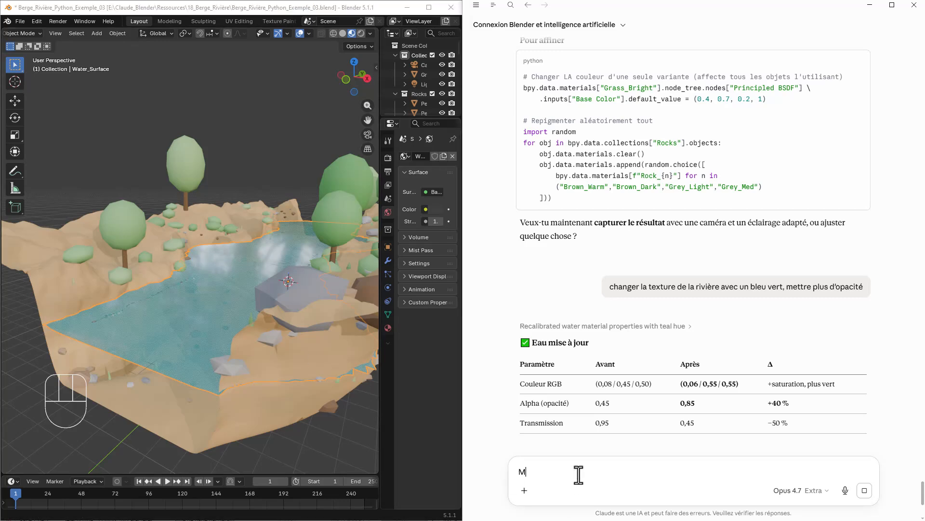
type("ettre une couleur plus foncé aux")
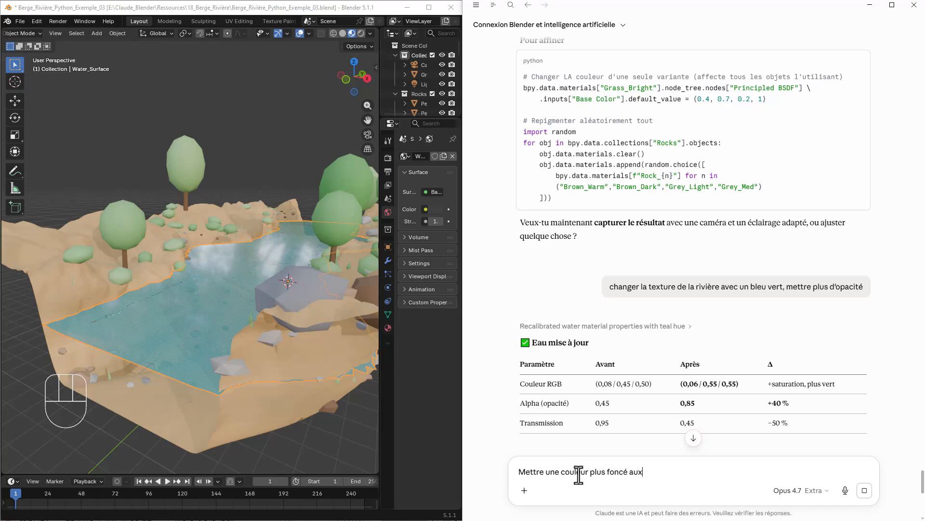
type("niveau des berges extérieures")
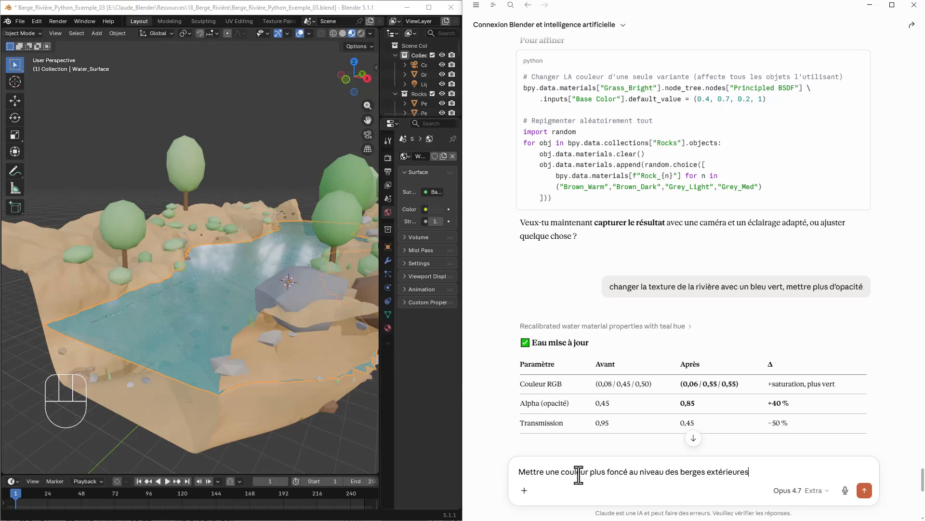
key("Return")
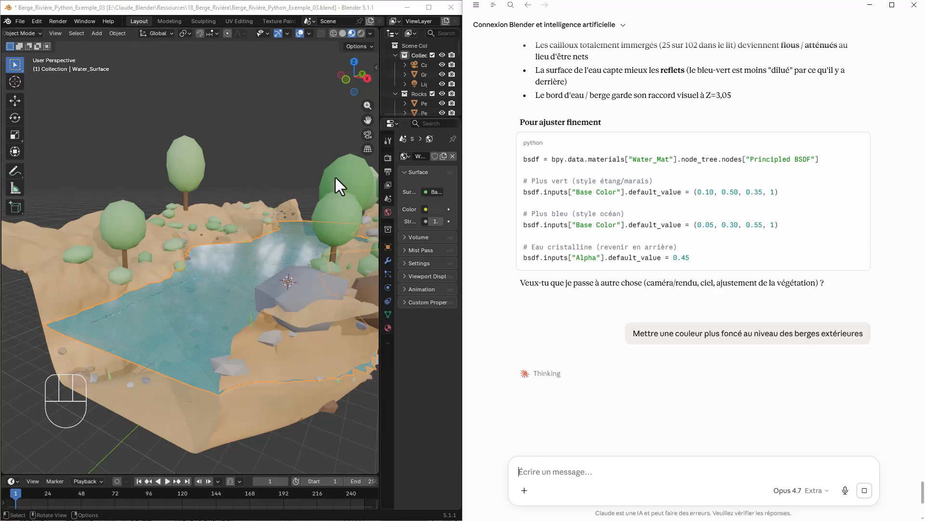
- Save an incremental version of the Blender scene and deselect the water surface
left_click(22, 21)
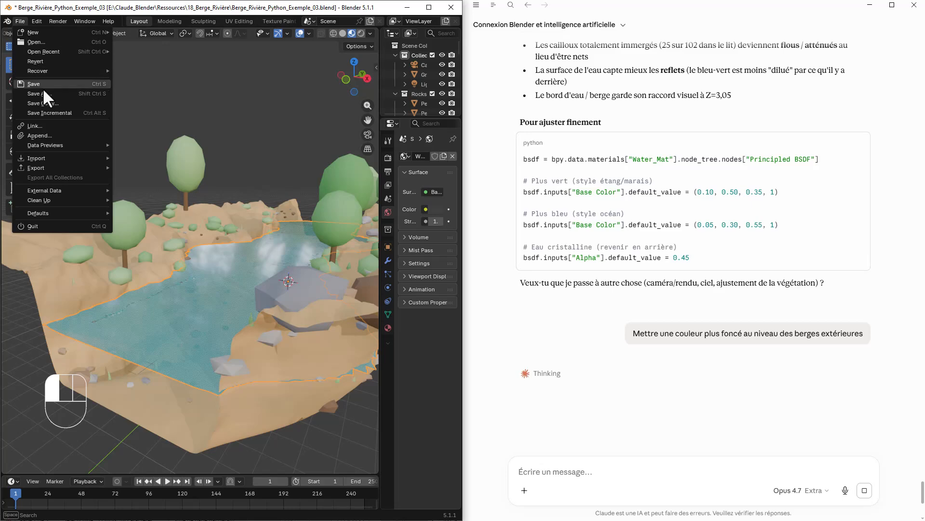
left_click(43, 112)
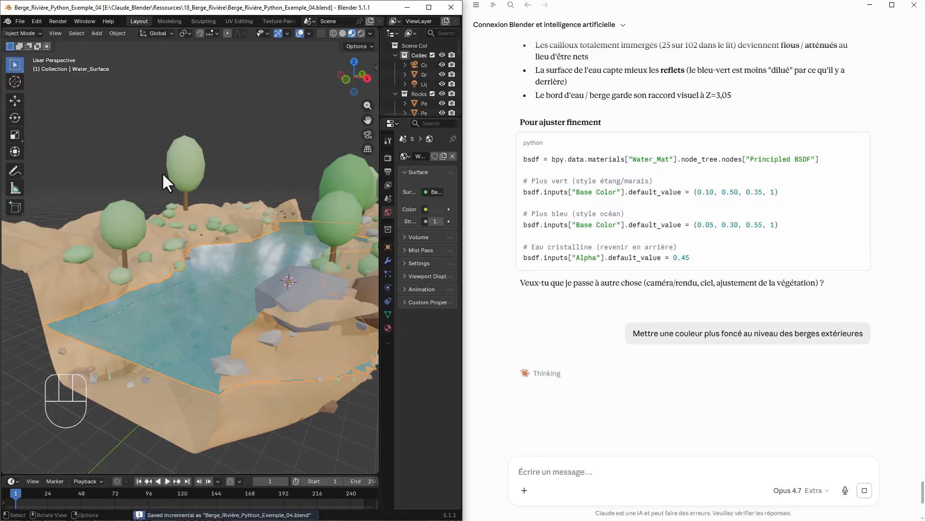
middle_click_drag(290, 218, 283, 268)
left_click(288, 137)
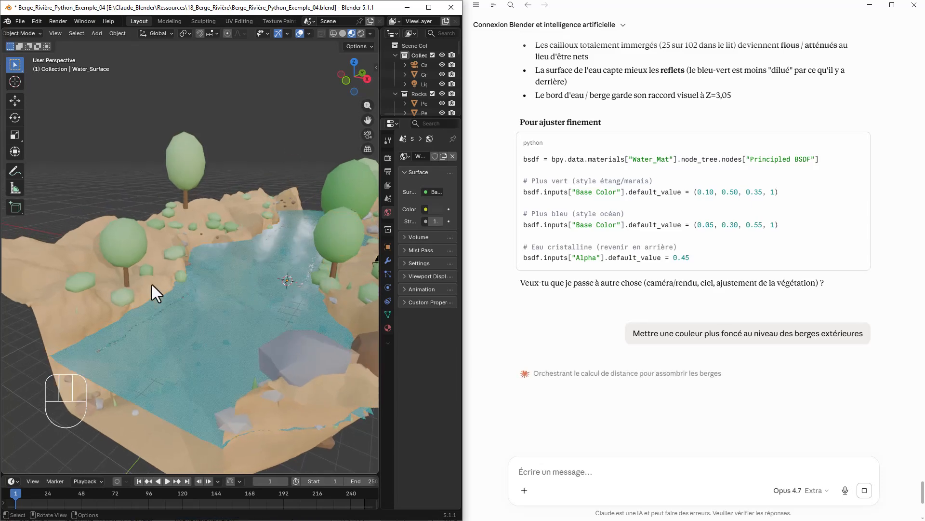
- Examine the river in the scene and look back through the chat at the earlier texture and vegetation prompts
scroll(176, 296, "up", 5)
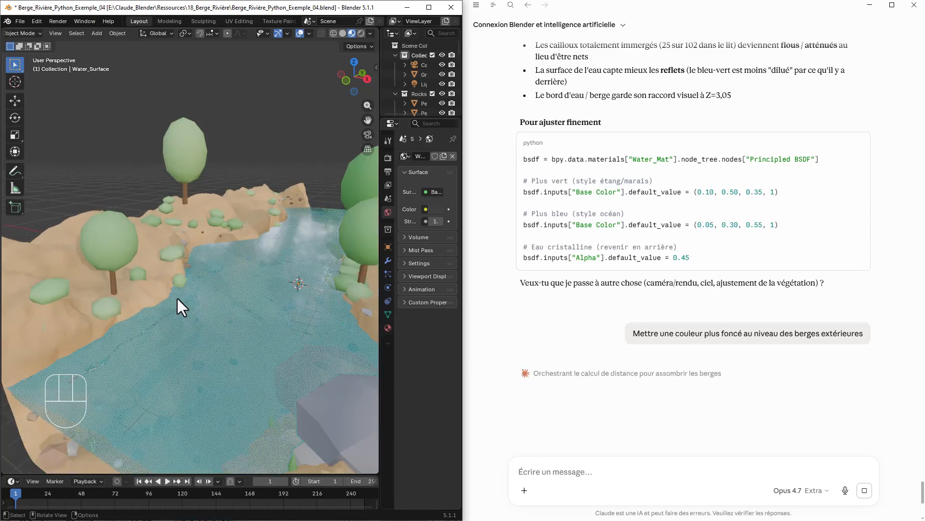
scroll(177, 297, "down", 5)
middle_click_drag(201, 317, 220, 326)
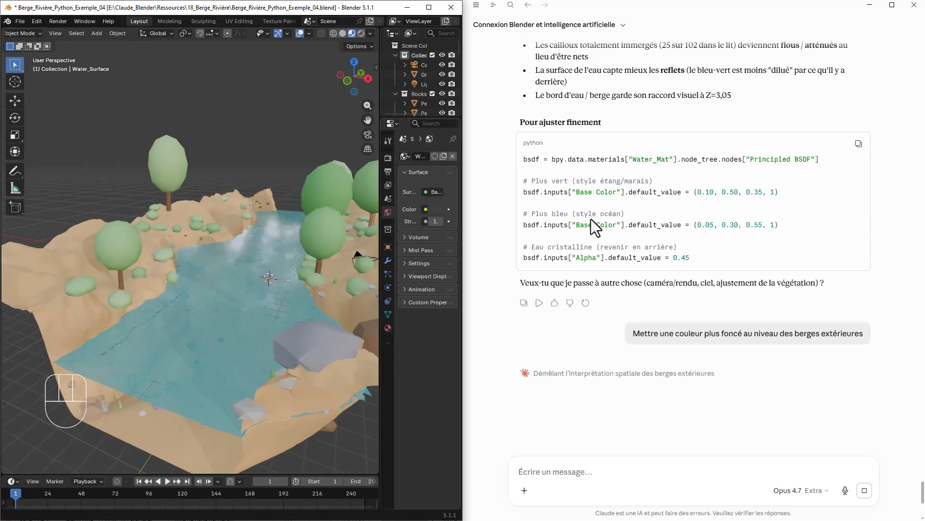
scroll(622, 220, "up", 5)
scroll(652, 221, "up", 5)
scroll(651, 221, "up", 6)
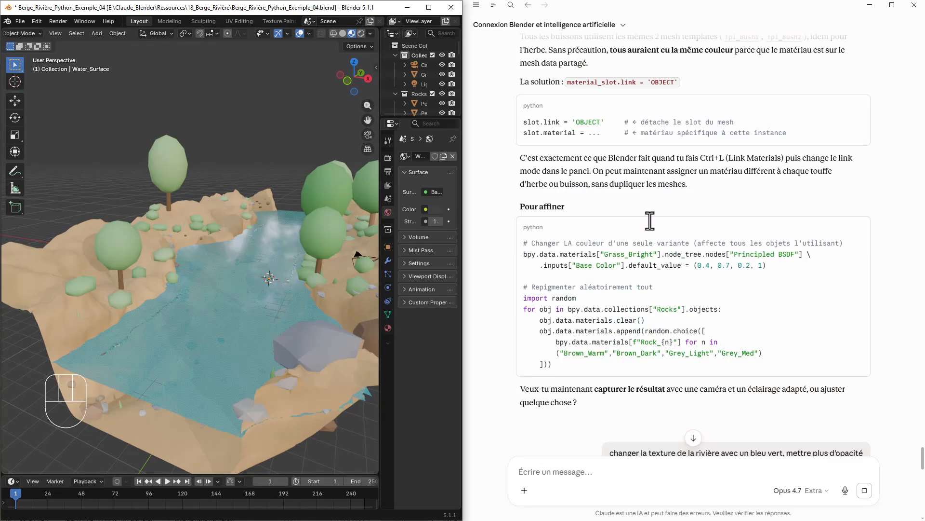
scroll(650, 221, "up", 15)
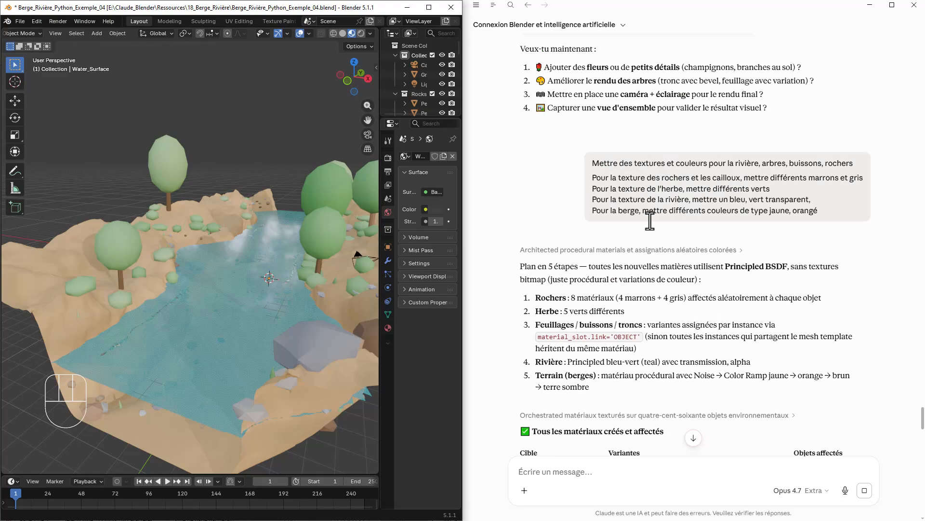
scroll(649, 221, "up", 1)
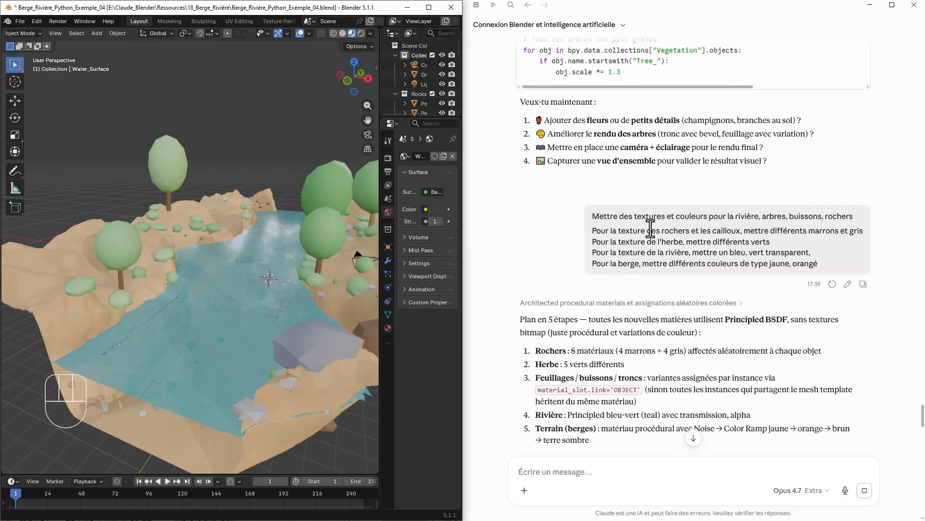
scroll(651, 227, "up", 4)
scroll(651, 229, "up", 15)
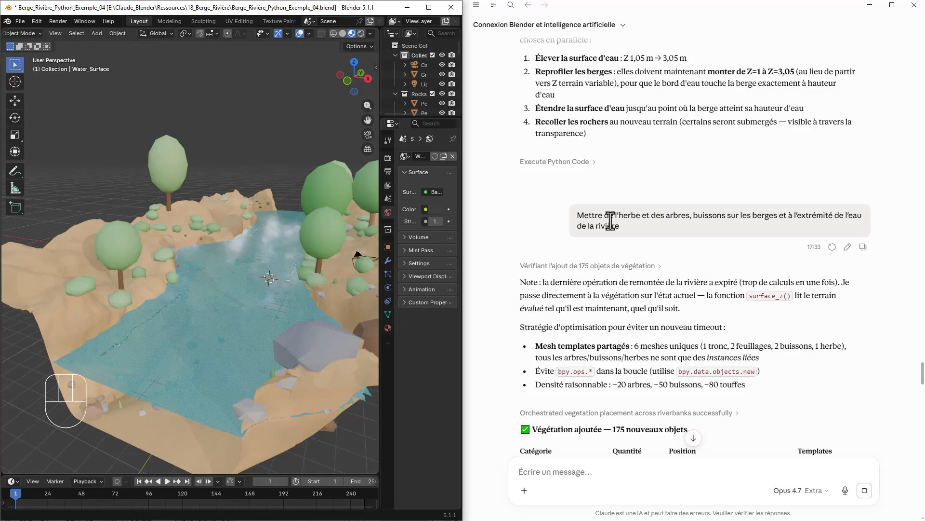
left_click_drag(578, 215, 640, 220)
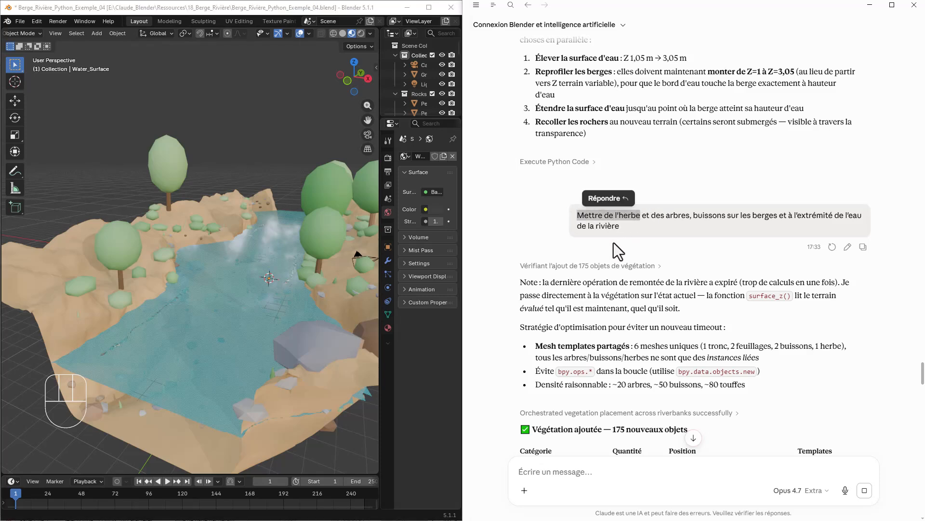
- Examine the outer banks' new colour from near and far and read Claude's shader explanation to the end
middle_click_drag(354, 326, 351, 328)
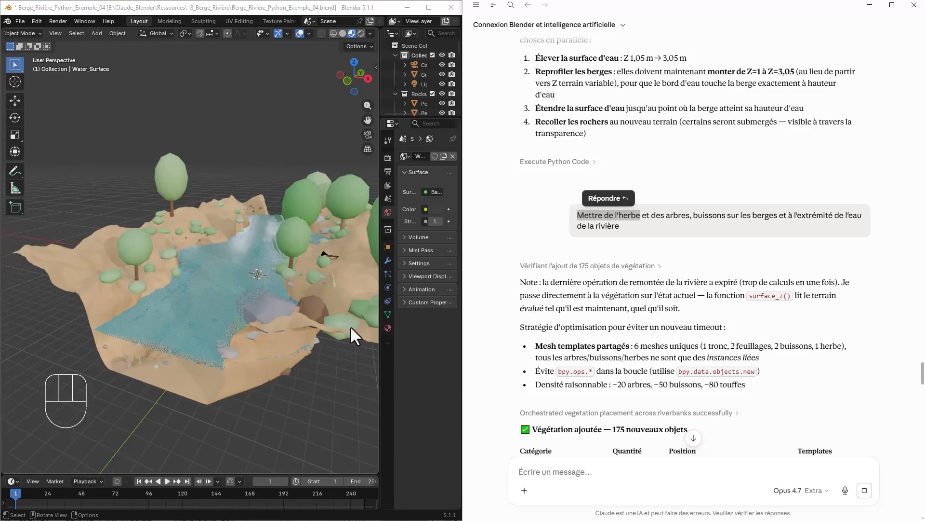
scroll(350, 326, "up", 2)
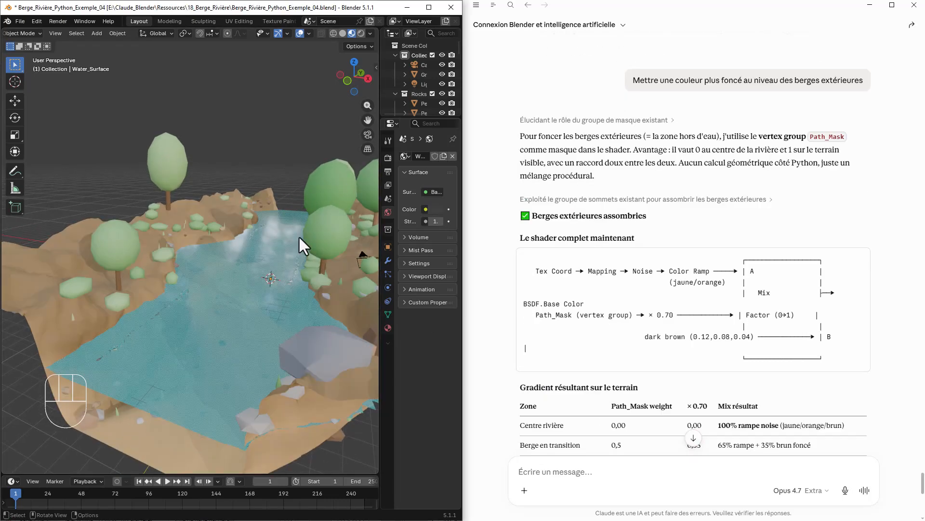
mouse_move(299, 235)
middle_mouse_down()
mouse_move(282, 230)
mouse_move(296, 240)
middle_mouse_up()
middle_click_drag(284, 285, 259, 271)
scroll(268, 269, "down", 2)
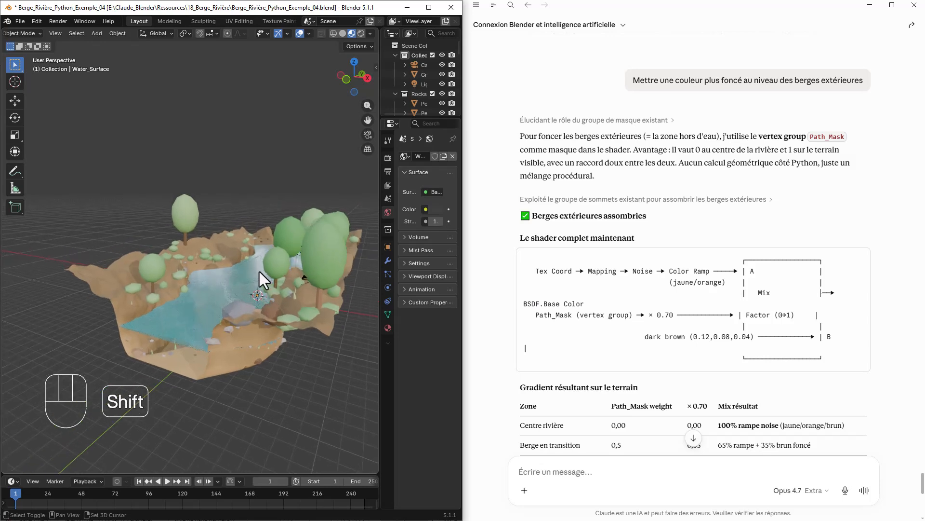
scroll(259, 271, "up", 4)
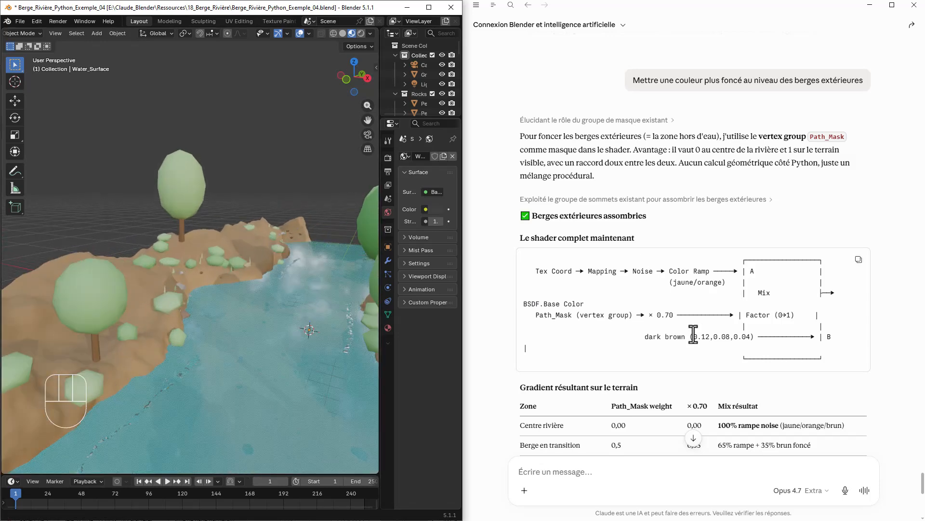
scroll(629, 378, "down", 10)
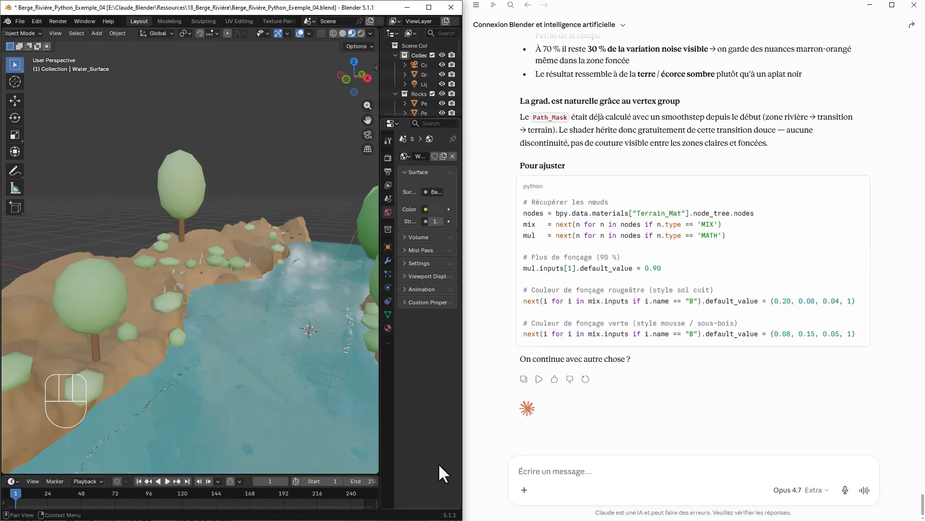
middle_click_drag(336, 365, 229, 296, "shift")
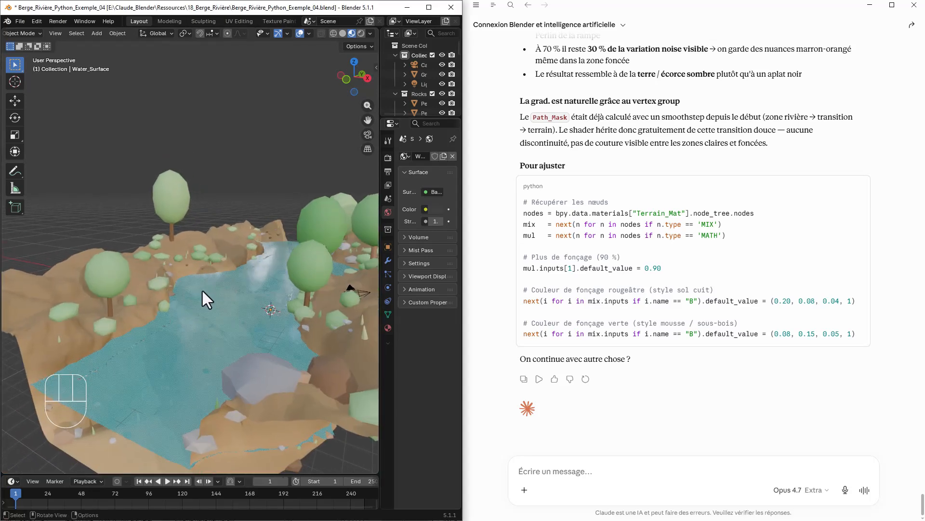
- Switch to the LibreOffice Writer prompt document and look through the prompts that follow the texture request
key("alt+Tab")
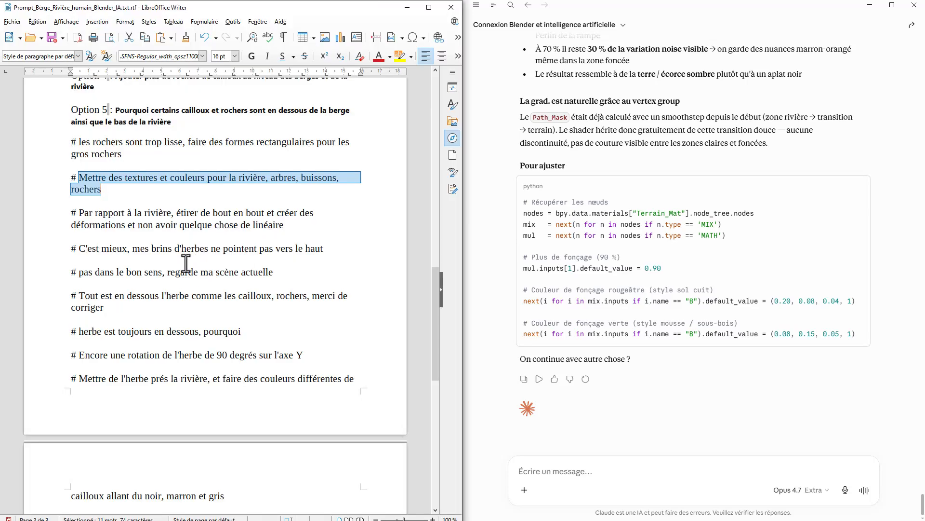
scroll(215, 270, "down", 5)
scroll(218, 272, "down", 2)
scroll(217, 271, "up", 5)
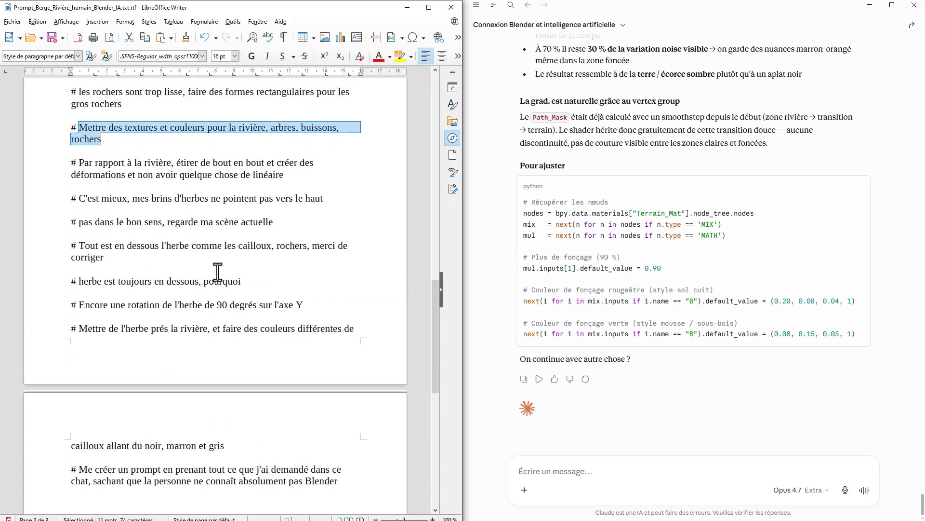
- Ask Claude 'Mettre beaucoup plus d'herbe aux abords des berges'
left_click(561, 471)
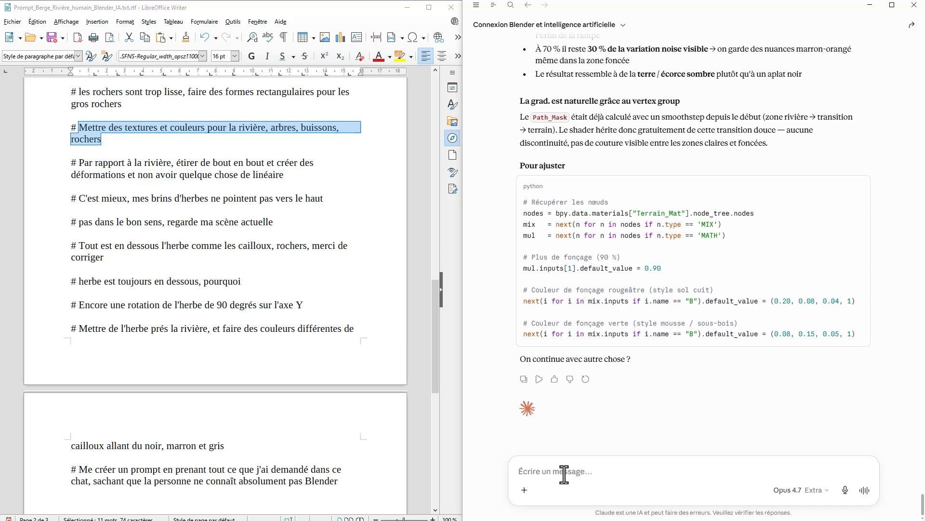
type("Mettre de l'herbe")
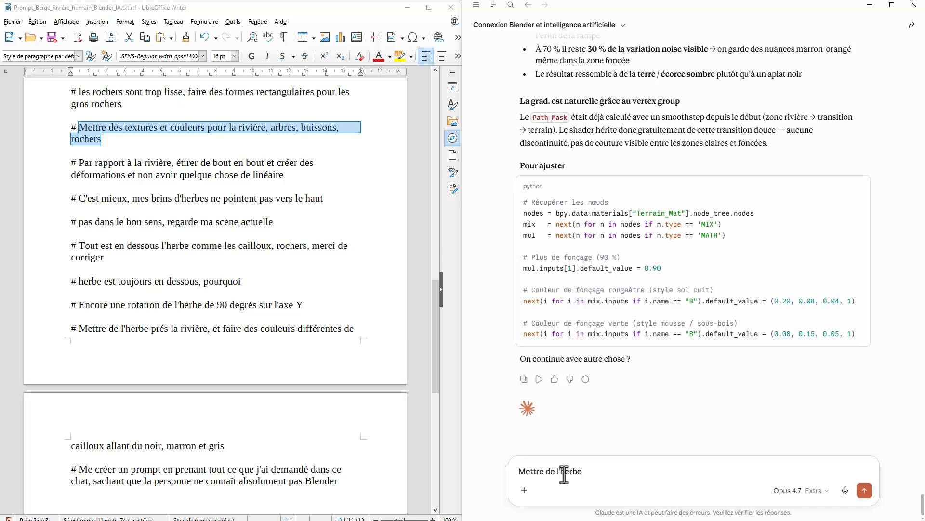
key("BackSpace")
key("BackSpace")
key("BackSpace")
key("BackSpace")
key("BackSpace")
key("BackSpace")
key("BackSpace")
key("BackSpace")
key("BackSpace")
type("beaucoup plus d'herbe aux abords des ")
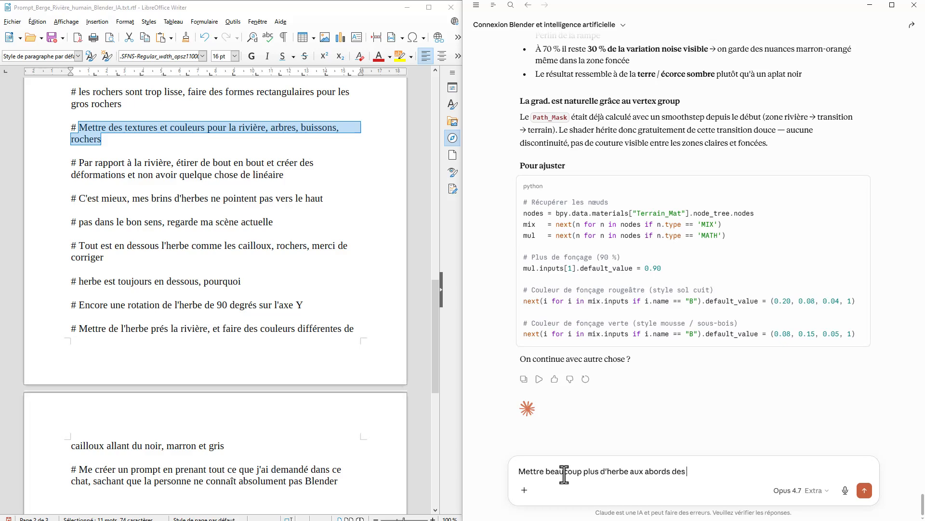
type("berges")
key("Return")
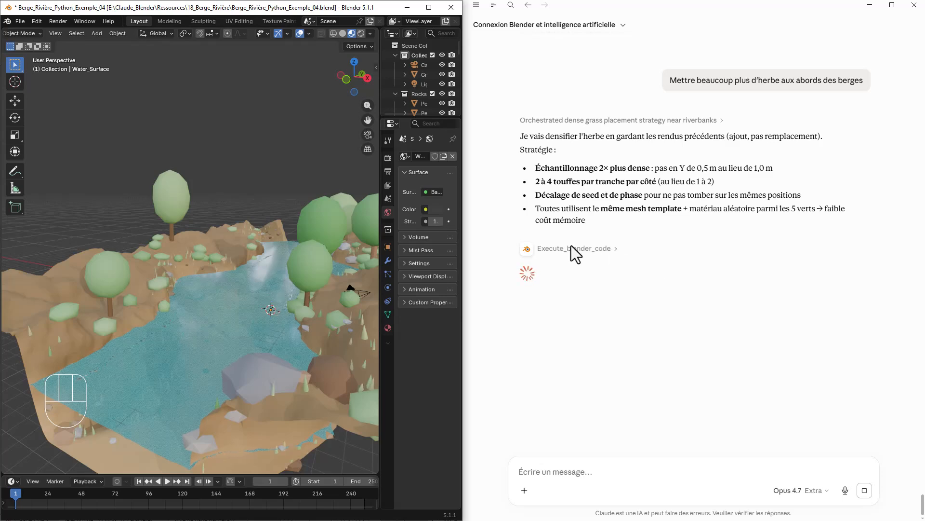
- Examine the grass tufts along both riverbanks and around the large rocks in the Blender scene
mouse_move(198, 372)
middle_mouse_down()
mouse_move(279, 369)
mouse_move(190, 366)
mouse_move(198, 368)
middle_mouse_up()
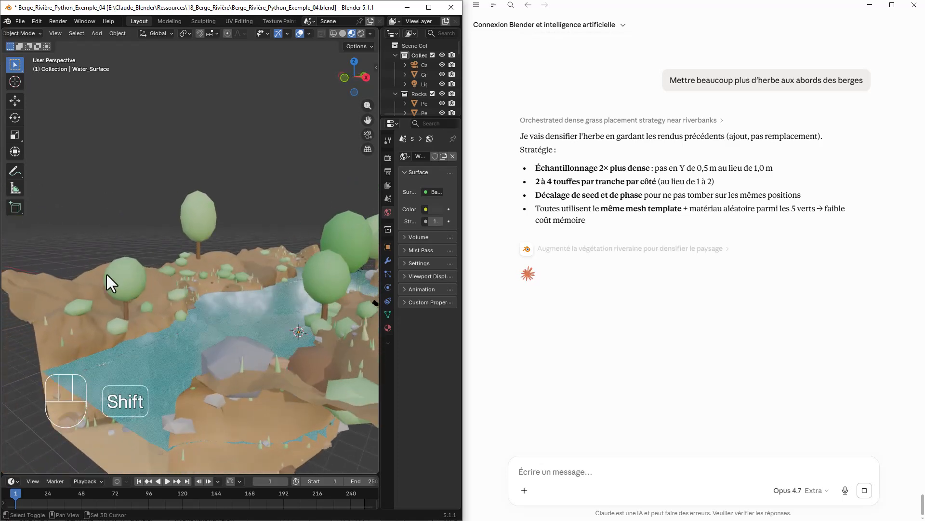
middle_click_drag(107, 274, 55, 267)
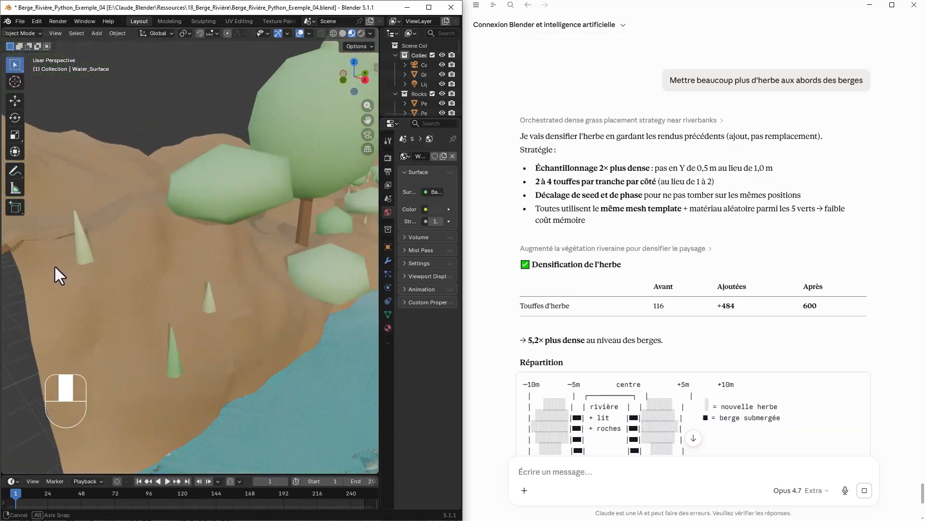
scroll(157, 282, "down", 5)
middle_click_drag(228, 291, 308, 372, "shift")
scroll(633, 377, "down", 10)
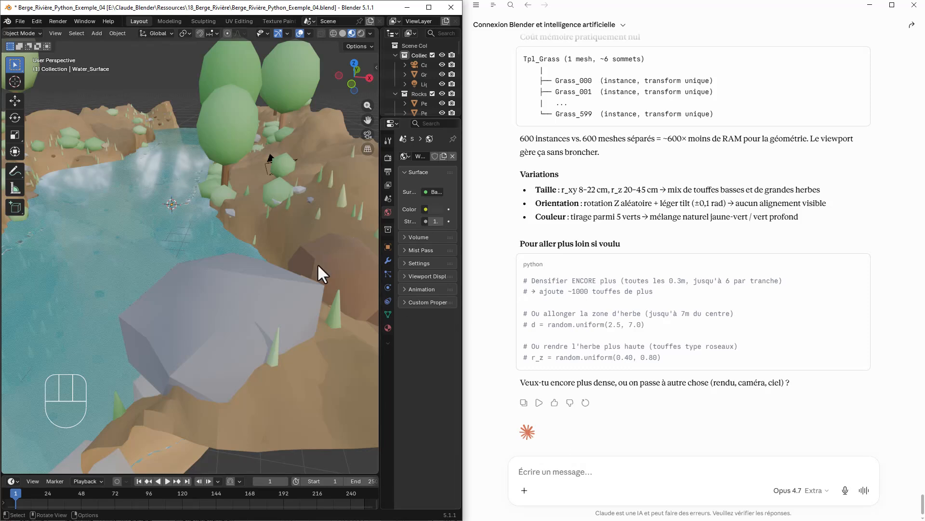
middle_click_drag(322, 319, 298, 349, "shift")
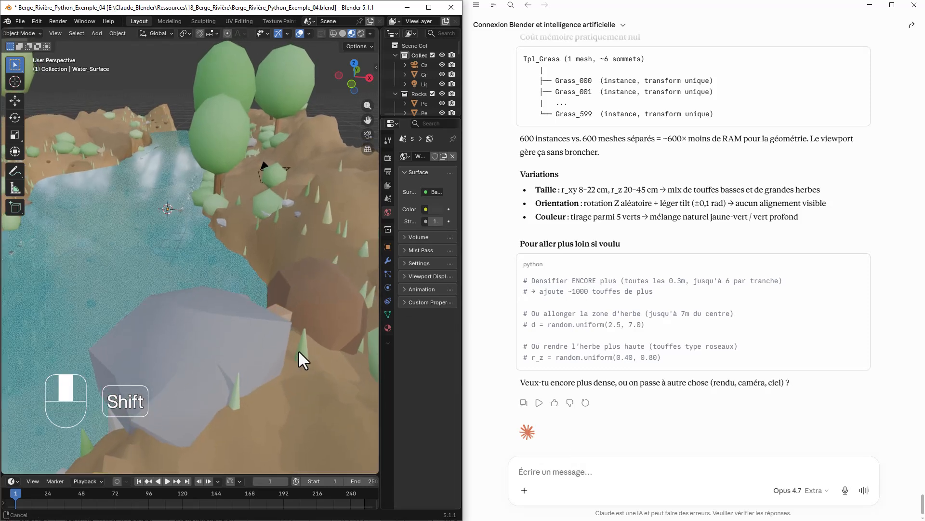
- Ask Claude 'Multiplier par 2 la disposition de l'herbe'
left_click(562, 476)
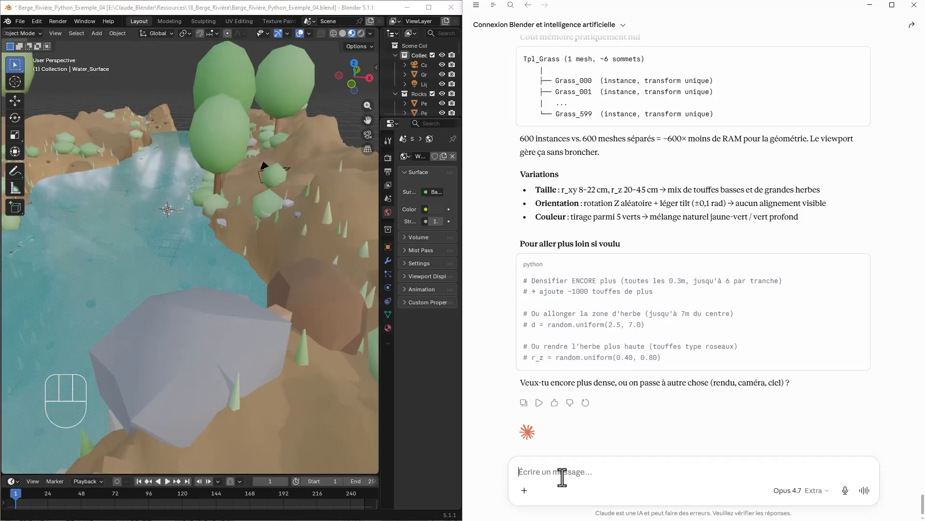
type("Mul")
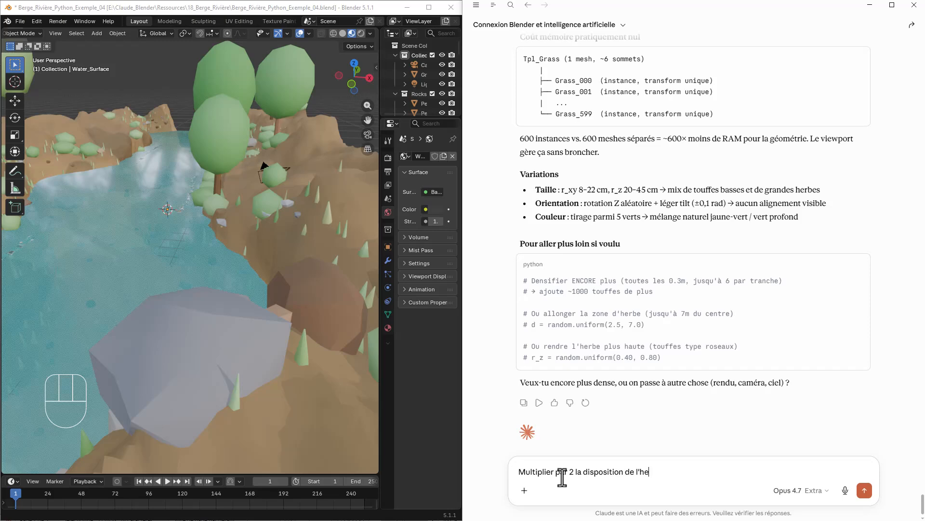
key("Return")
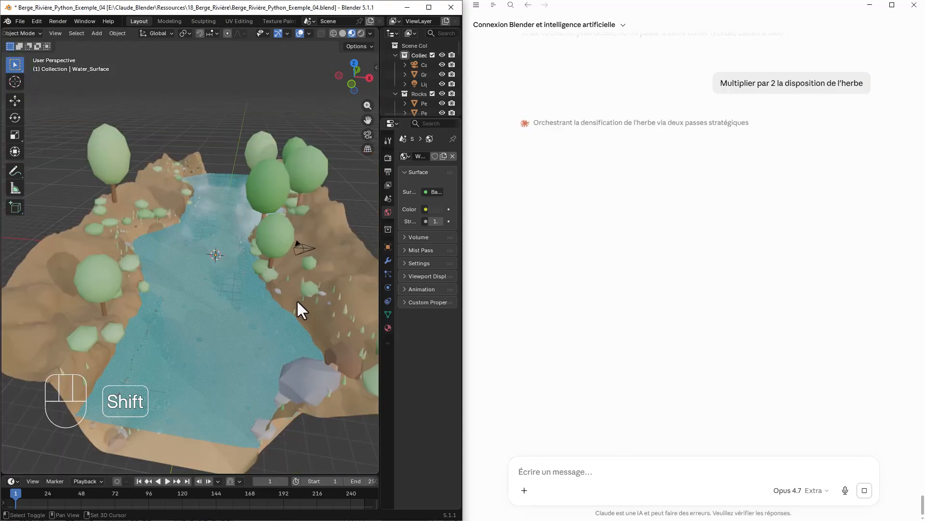
- Inspect the river and its banks up close and from the terrain's near end while Claude processes the request
scroll(270, 323, "up", 3)
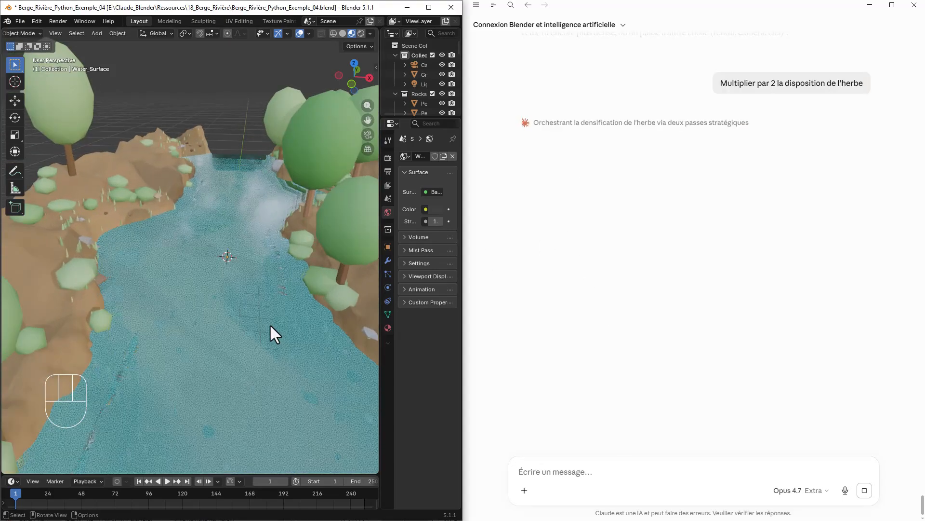
middle_click_drag(270, 323, 242, 282)
scroll(257, 314, "down", 4)
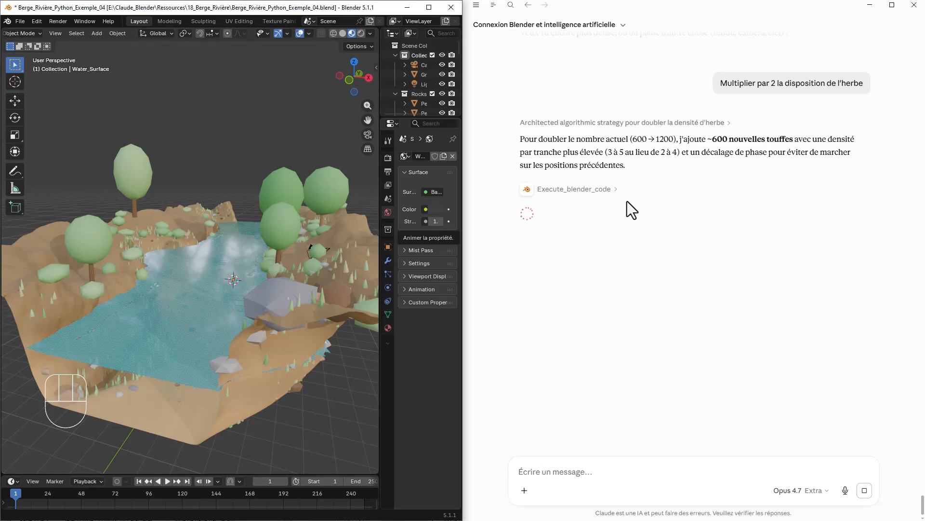
- Ask Claude 'Faire en sorte de créer de la pluie qui tombe sur la rivière et voir les impact de celle-ci'
middle_click_drag(274, 382, 314, 289)
scroll(272, 314, "up", 4)
scroll(644, 328, "down", 3)
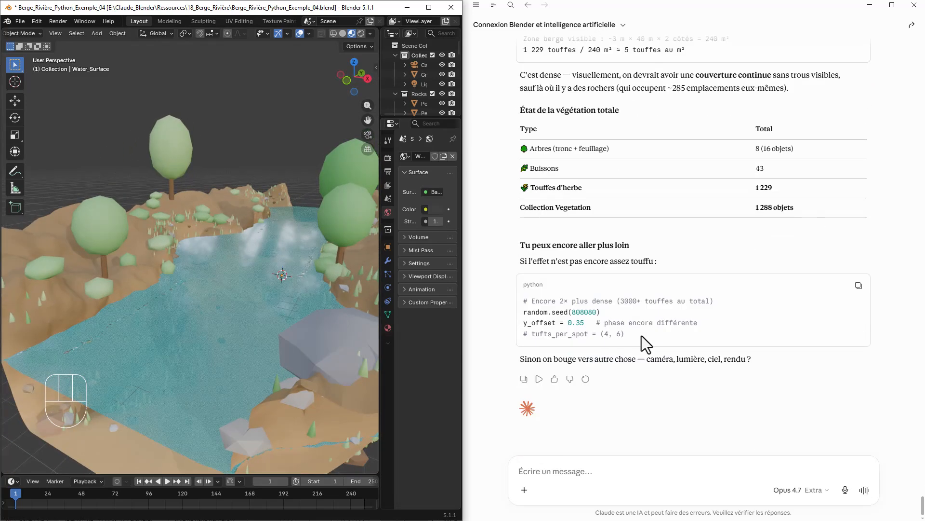
left_click(540, 472)
type("Faire")
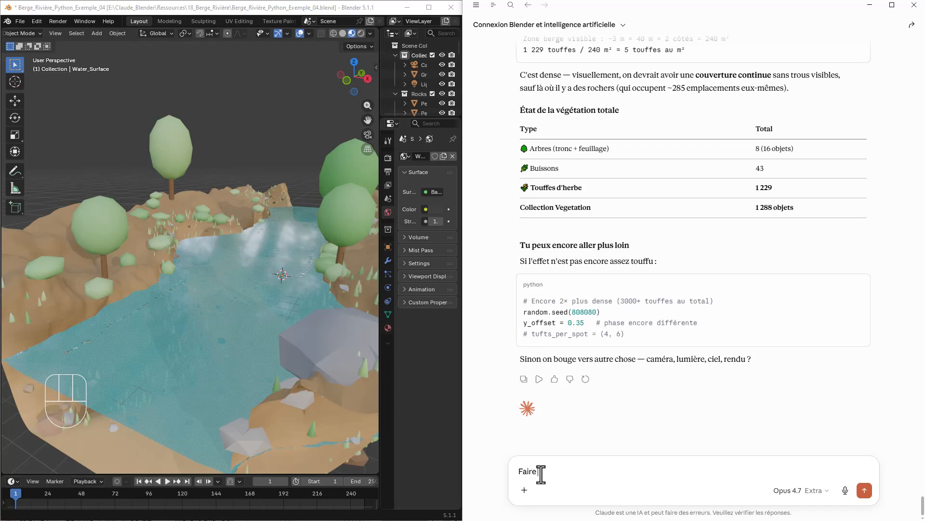
type(" un sorte de créer de la pluis qui t")
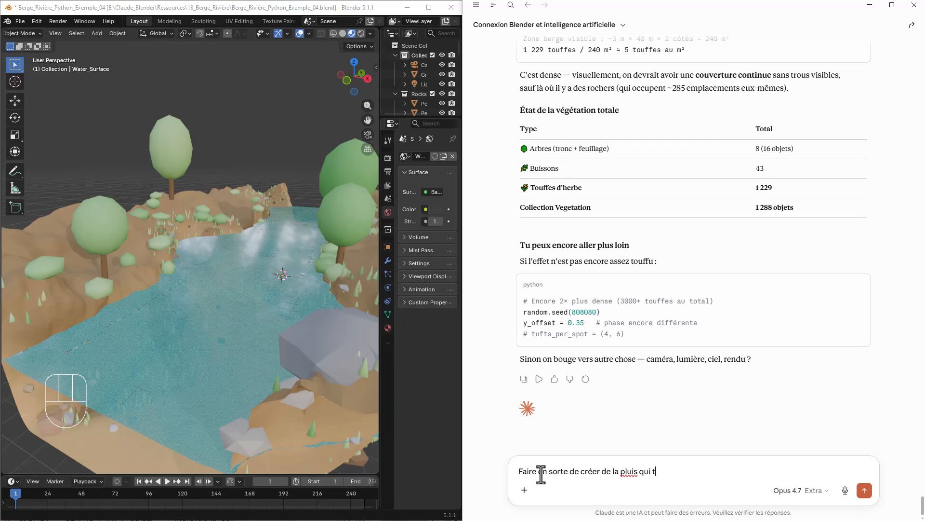
type("mble sur la rivière et voir")
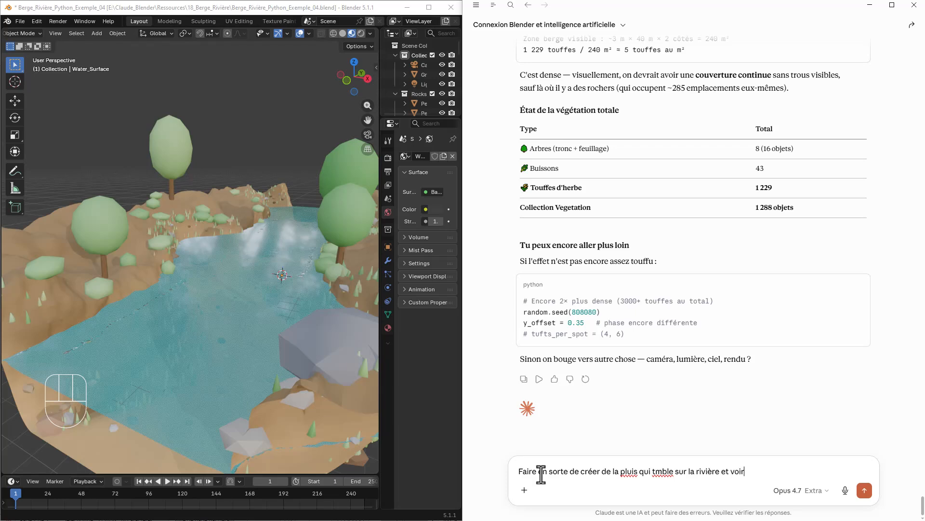
type(" les impact de celle-c")
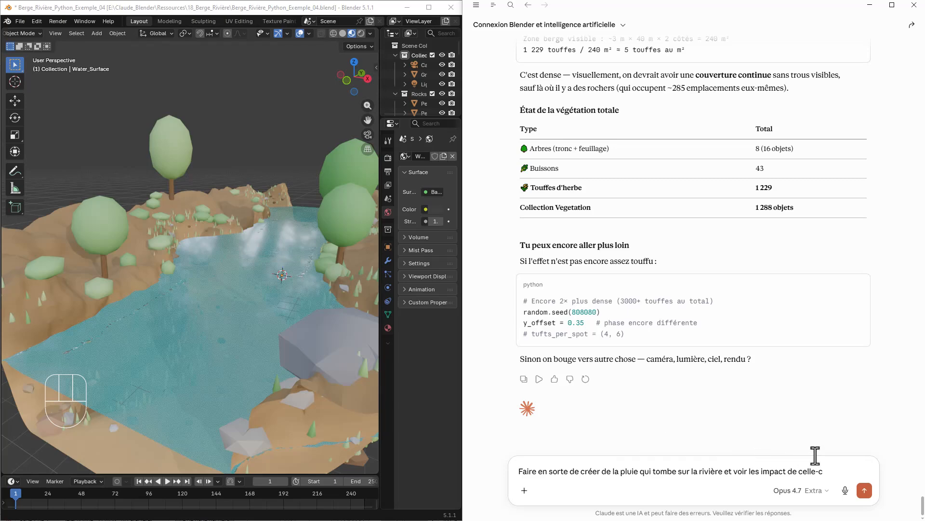
type("i")
key("Return")
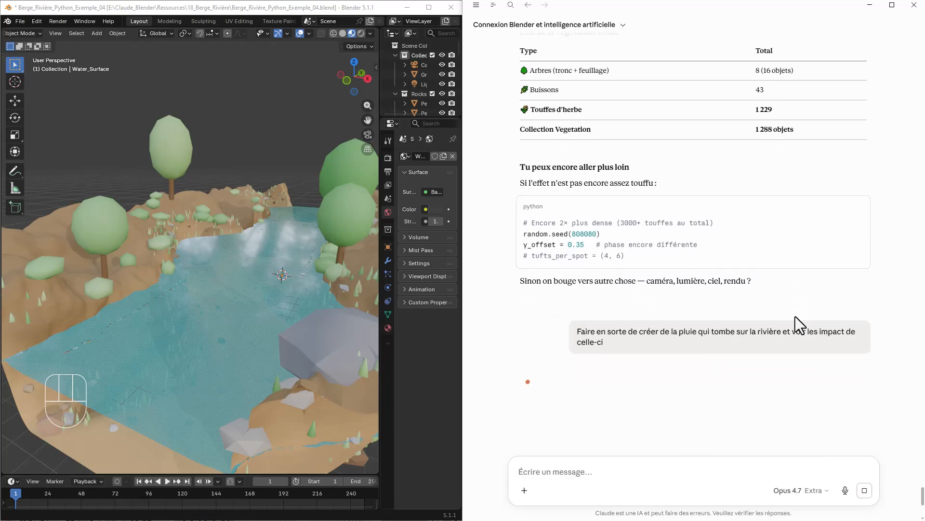
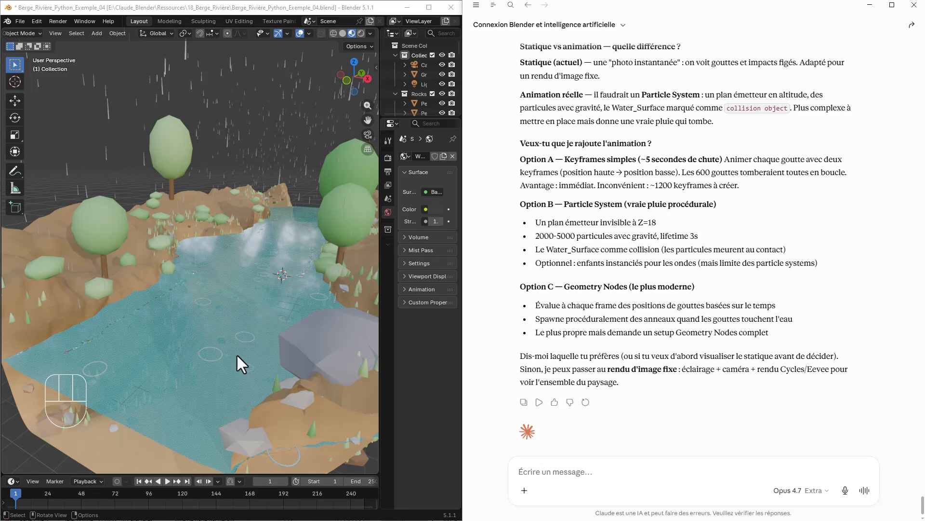
- Play the Blender animation from the first frame to check whether the rain moves, and return to the start
left_click(166, 481)
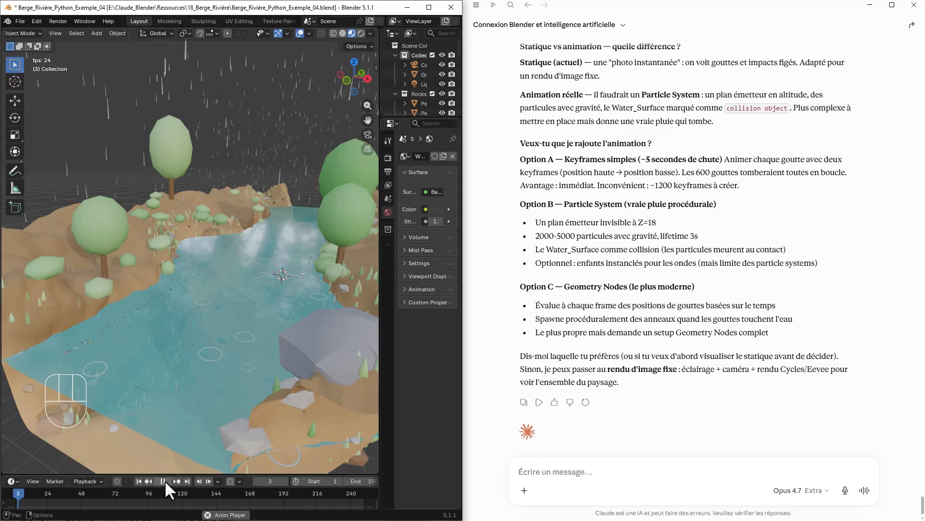
left_click(138, 481)
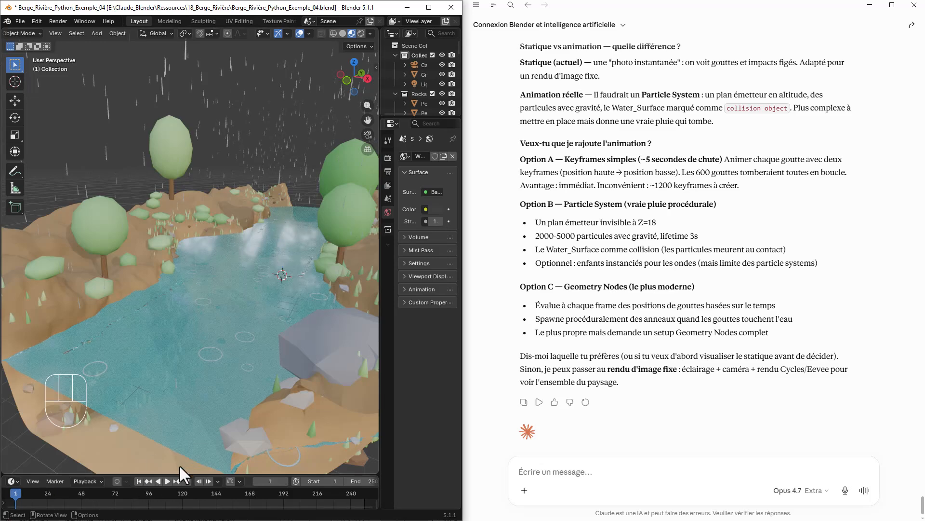
left_click(165, 480)
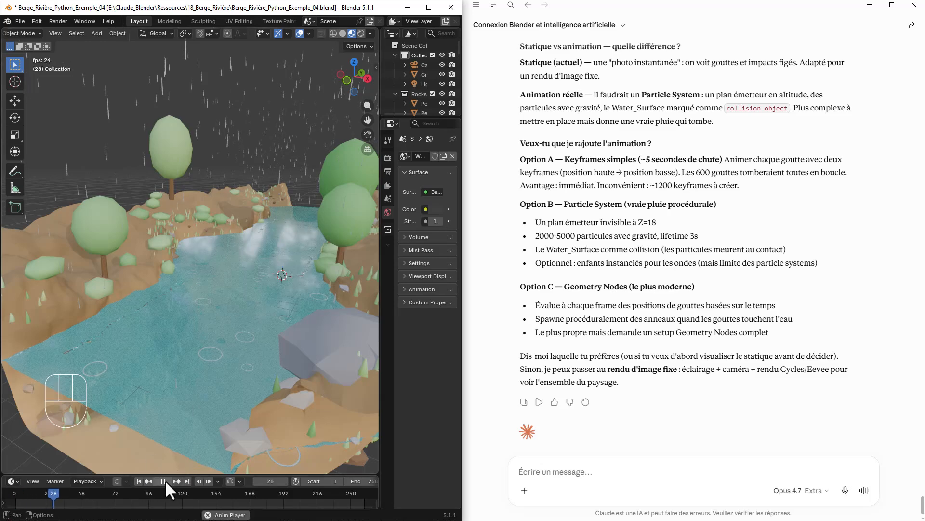
left_click(163, 480)
left_click(138, 481)
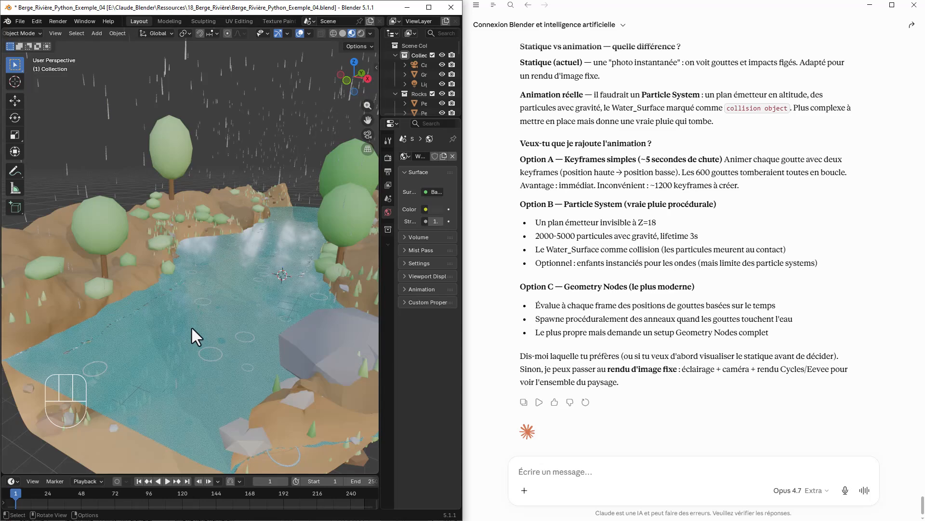
- Save the rain scene as a new incremental version
left_click(19, 21)
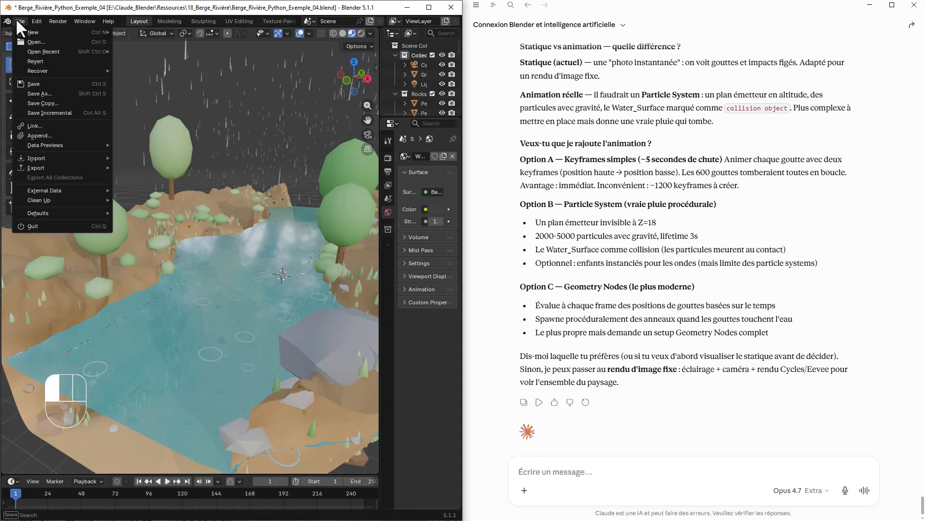
left_click(41, 113)
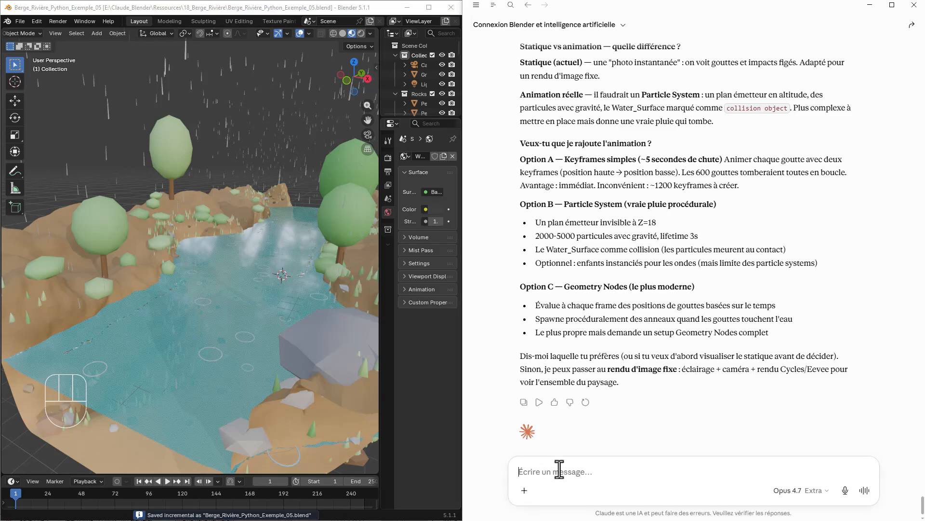
- In a new chat about the current scene, ask Claude 'Je veux de la pluie qui tombe de manière dynamique (Timeline), avec gestion de particules ou dynamic paint'
type("NOn,")
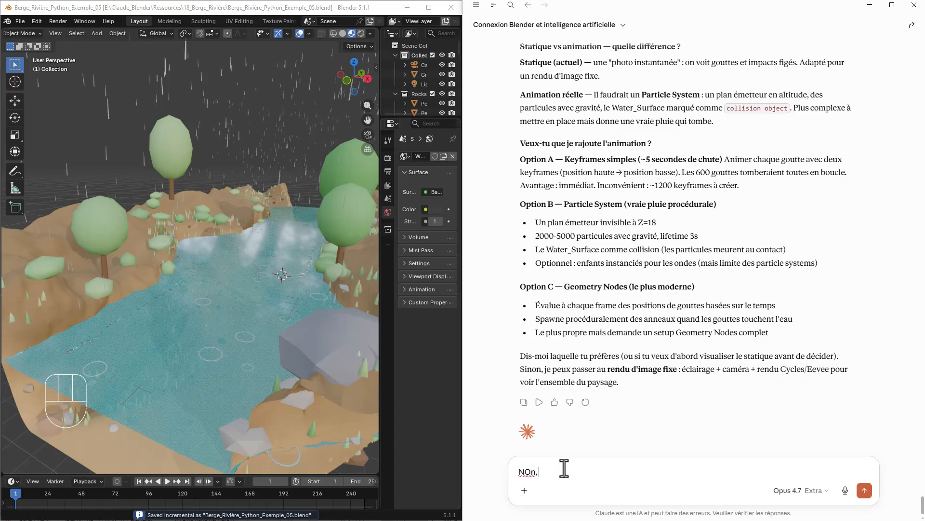
type(" ej veux de la p")
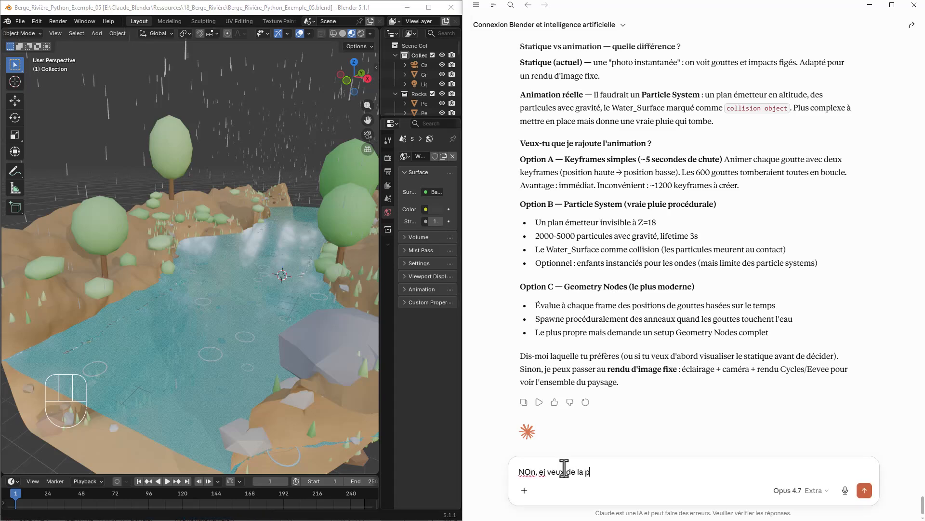
type("uiluie qui tombe de manière dyn")
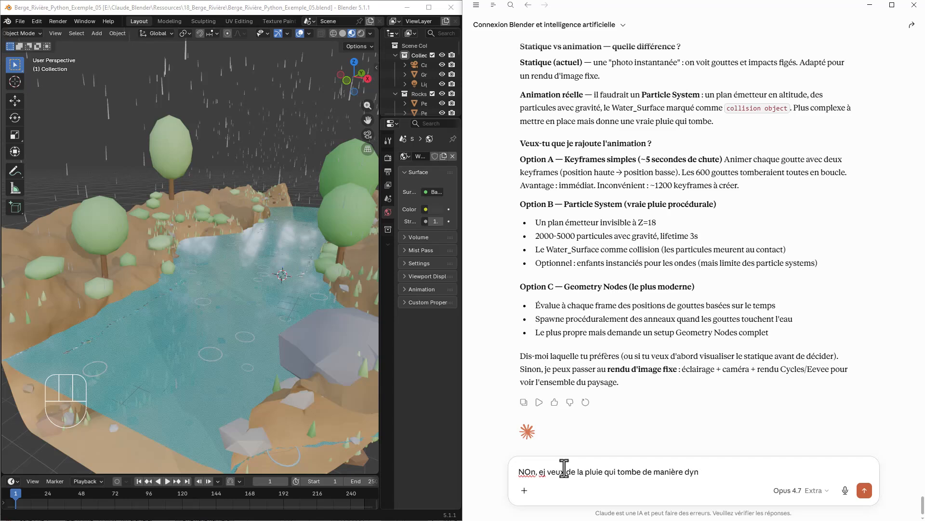
type("amique, avec gestion de parlic")
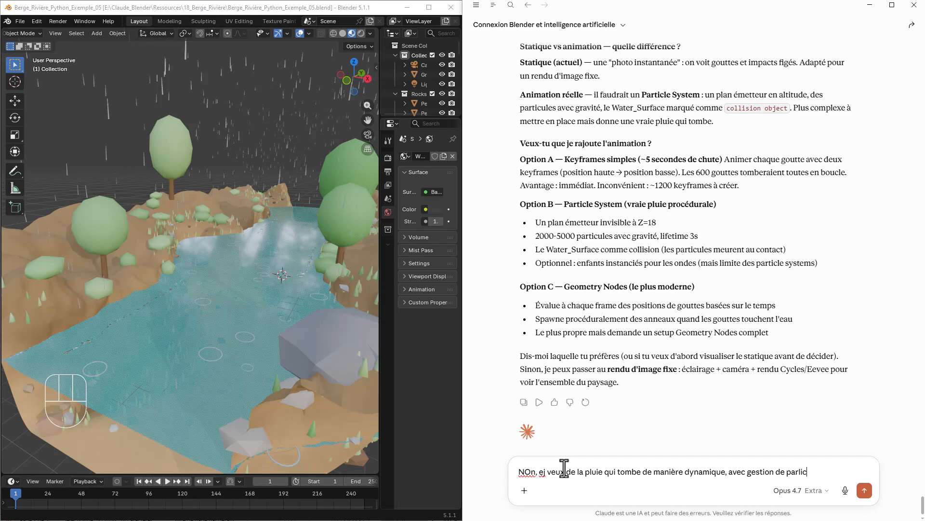
type("ules ou dynamic paint,")
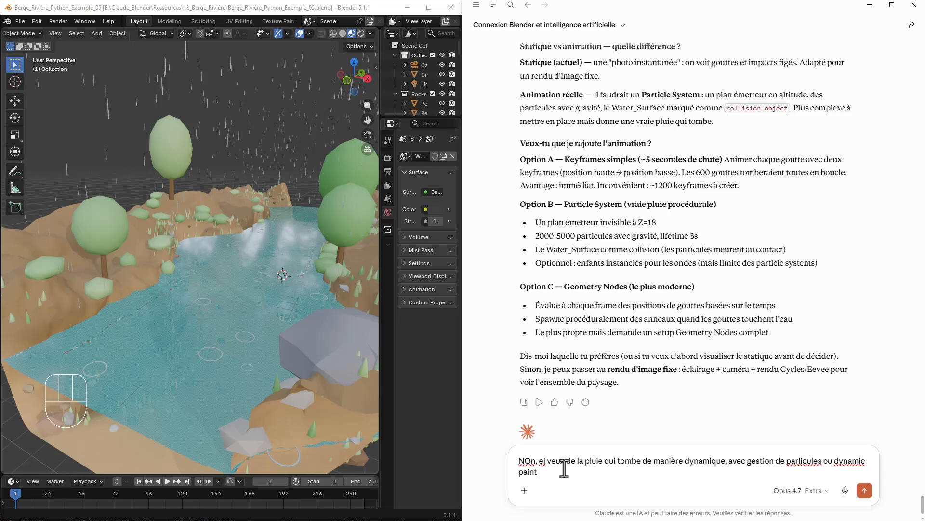
left_click(726, 461)
type("(")
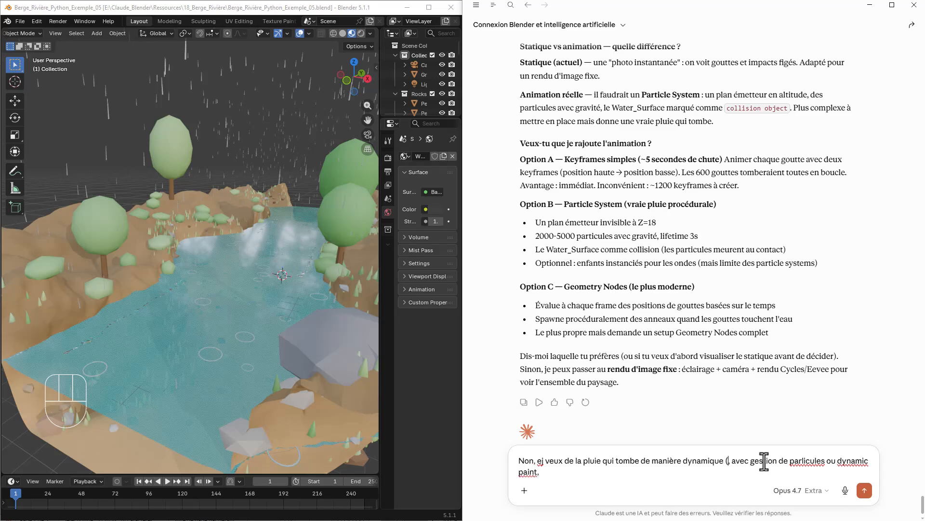
type("T")
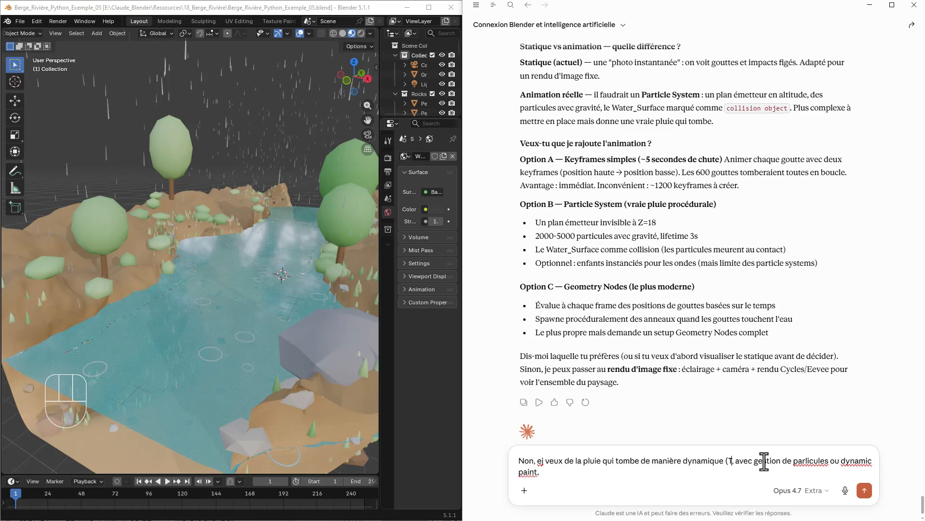
type("imeline)")
key("Return")
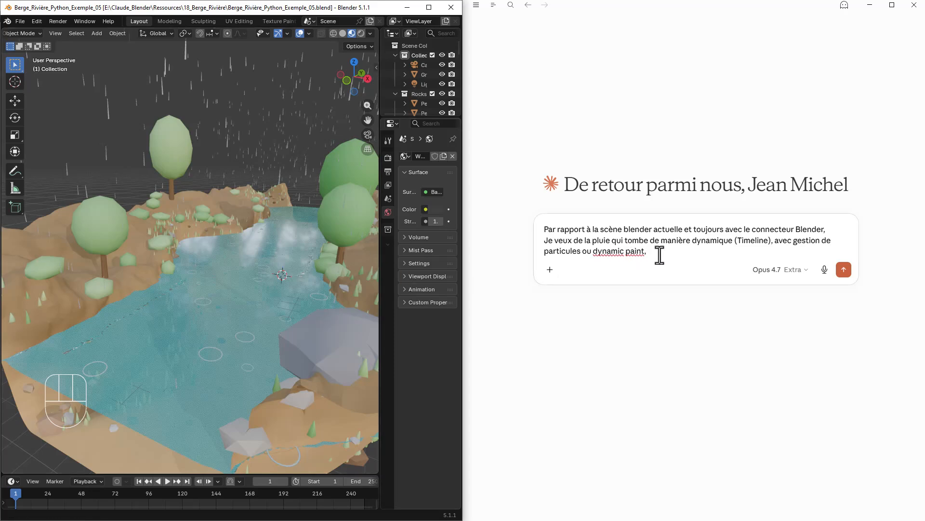
left_click(846, 268)
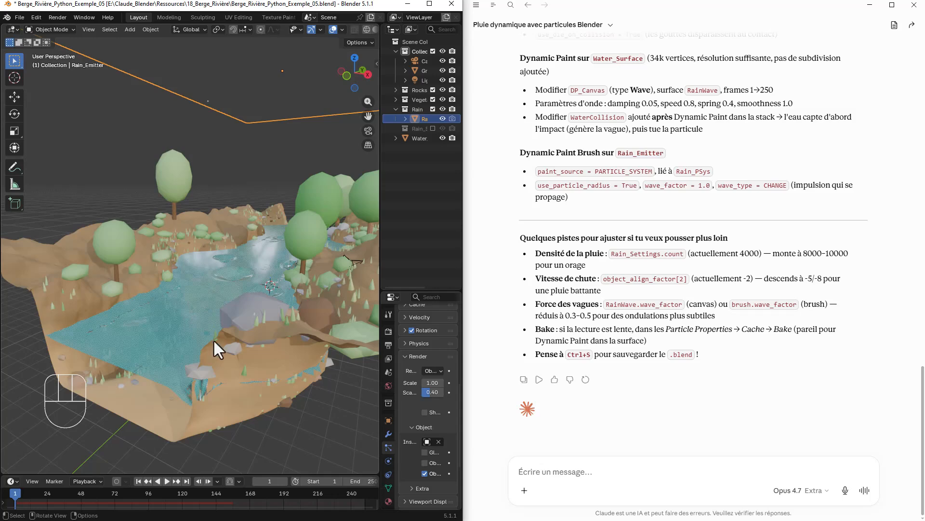
- Play the particle rain animation in Blender, stop it partway and examine the waves on the water surface
left_click(167, 480)
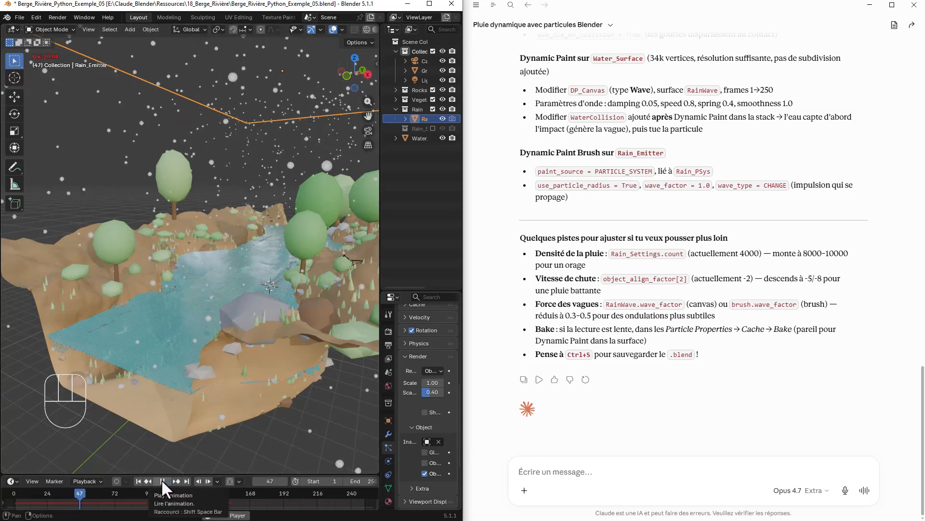
left_click(162, 480)
scroll(208, 321, "up", 4)
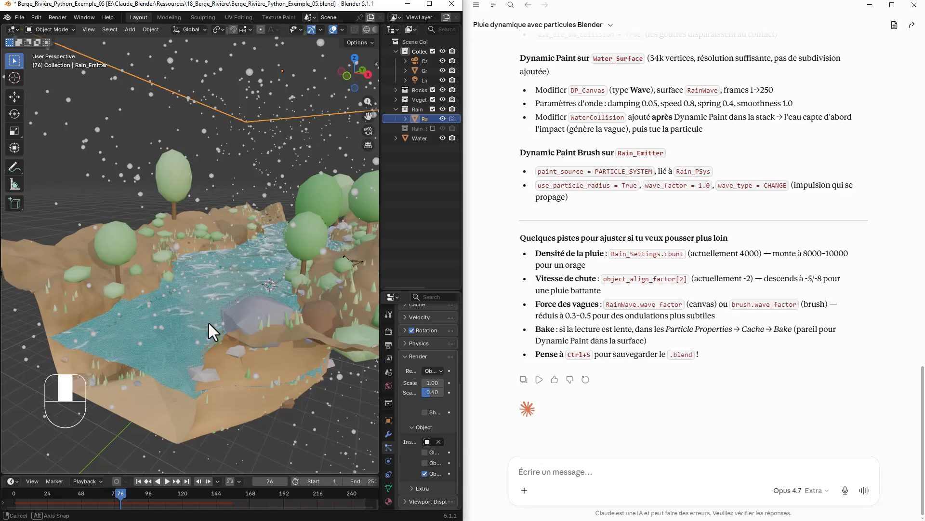
middle_click_drag(212, 314, 255, 295)
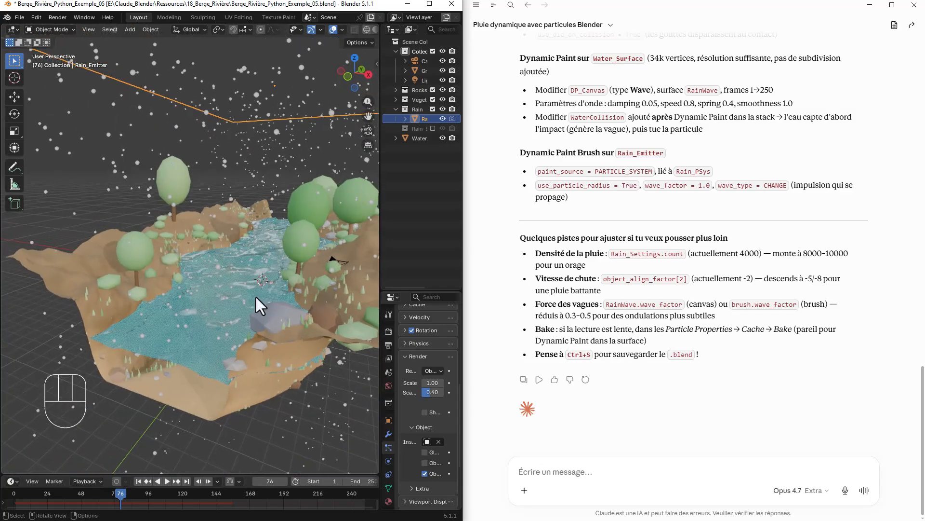
scroll(253, 301, "up", 3)
scroll(255, 256, "down", 4)
scroll(256, 259, "up", 2)
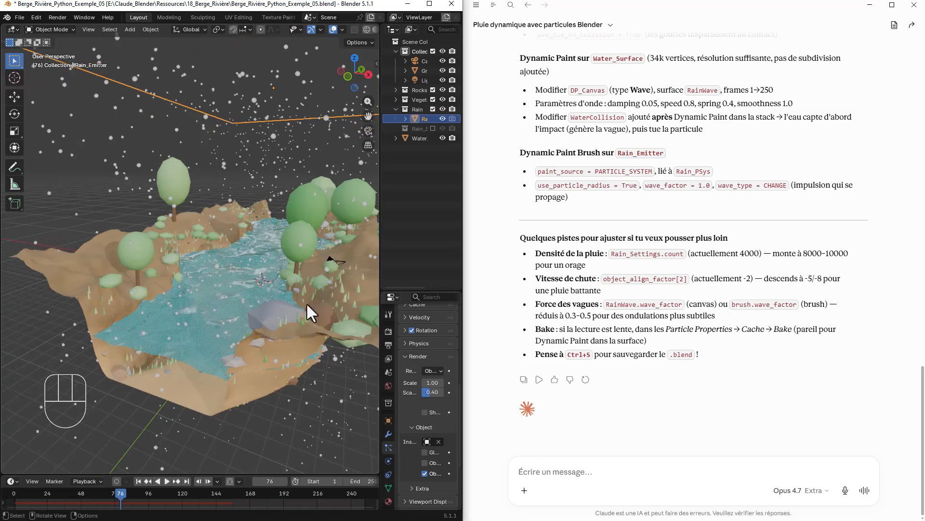
- Ask Claude 'Ajouter différentes lumières d'environnement afin d'avoir un rendu ensoleillé'
left_click(541, 468)
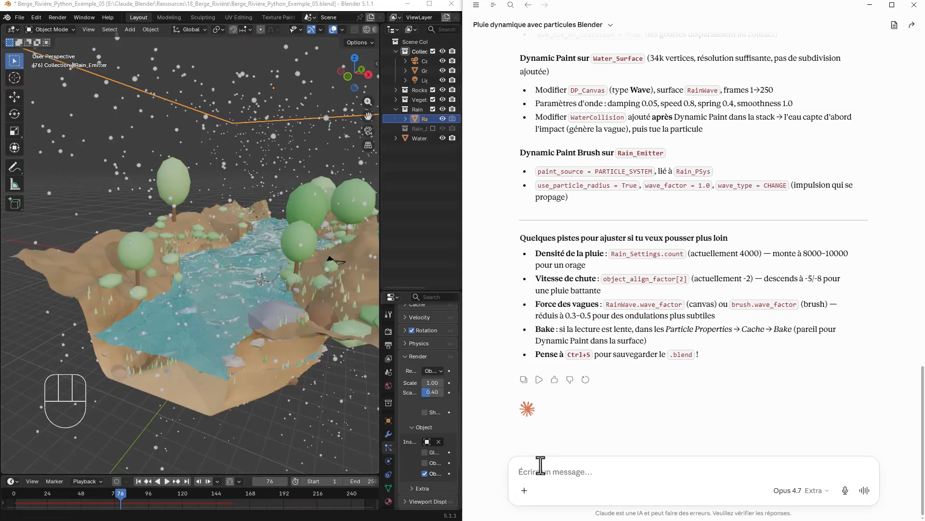
type("Ajou")
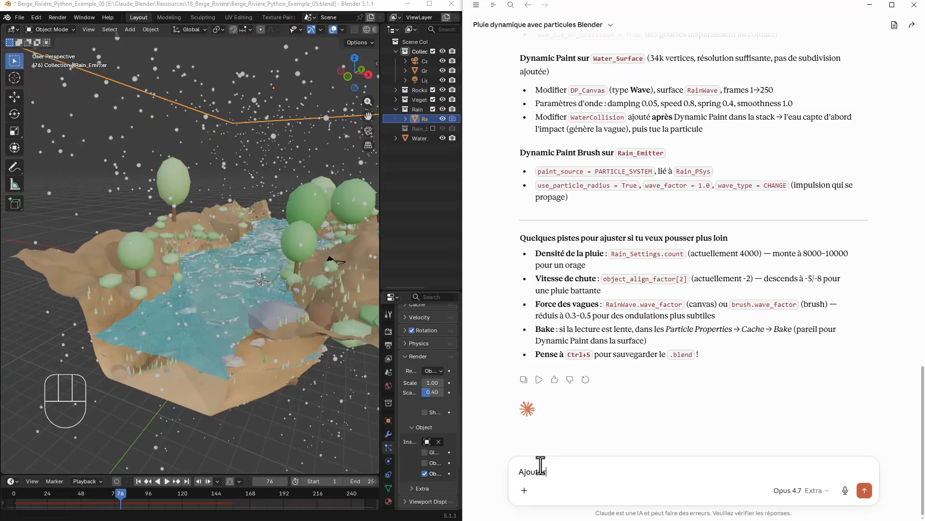
type("ter différentes lumière")
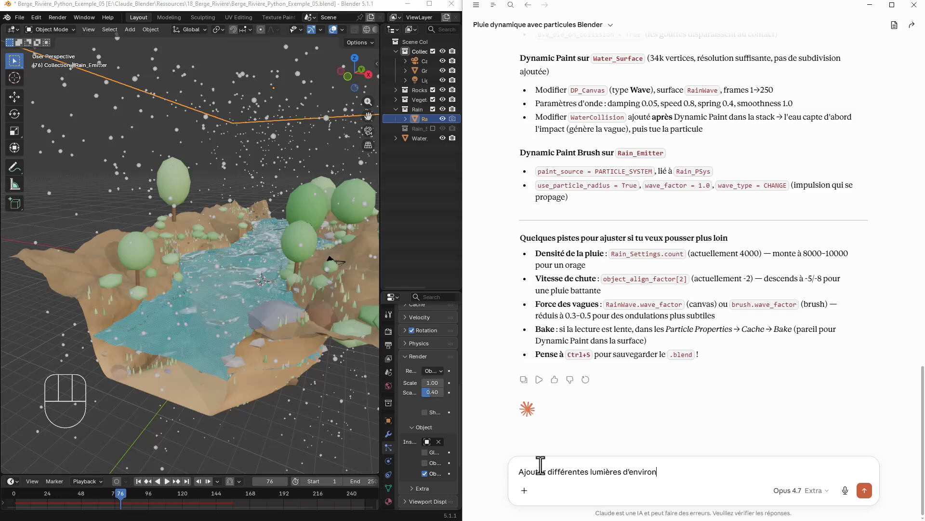
type("s d'environnement afin")
type("d'avoir un rendiu ensoleillé")
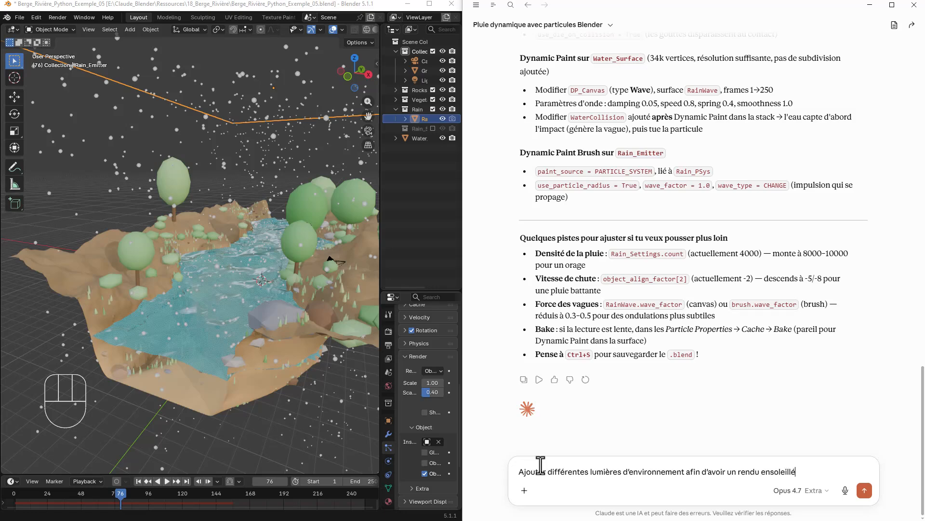
key("Return")
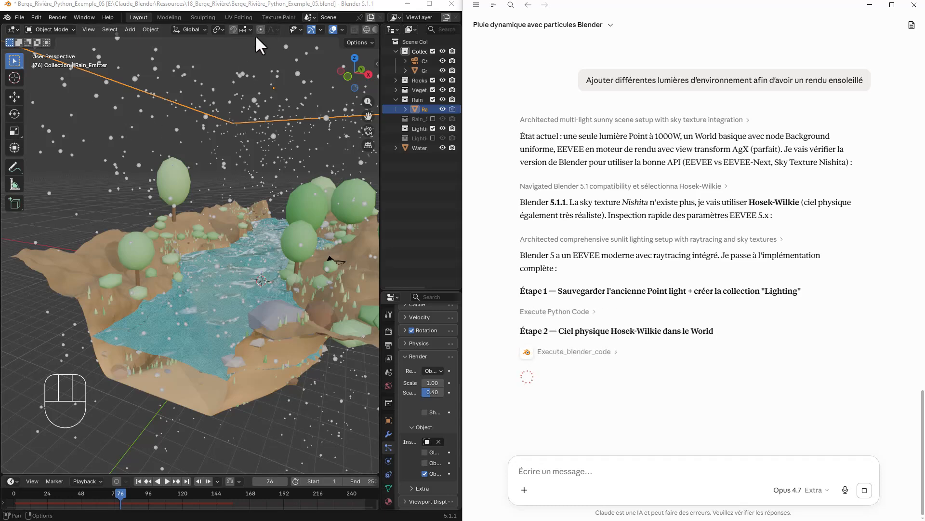
- Save another incremental version of the Blender file while Claude sets up the lighting
left_click(20, 17)
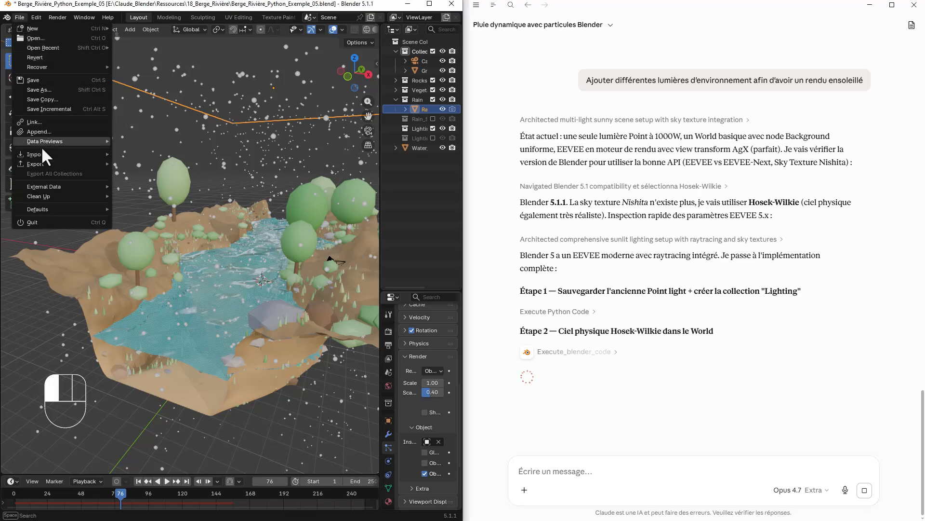
left_click(43, 110)
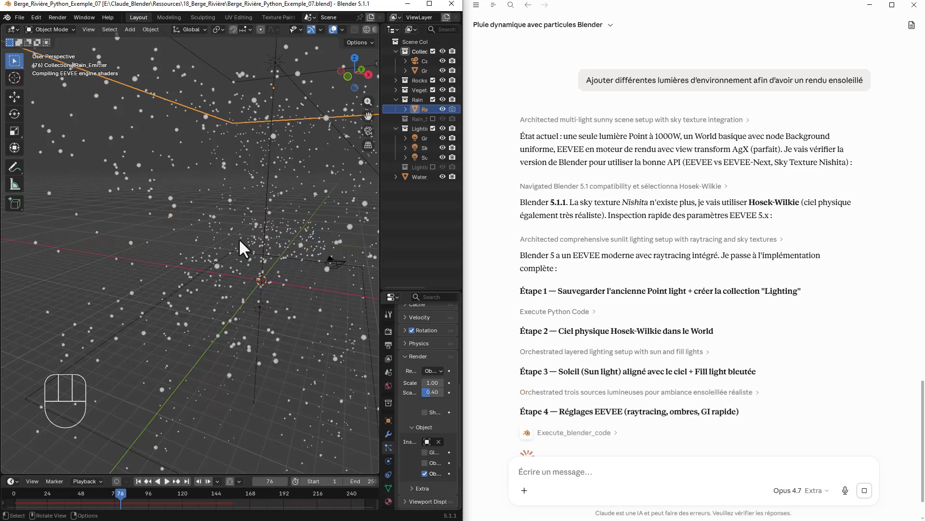
- Examine the river, trees and sky under the new lighting while Claude continues its setup
scroll(619, 325, "down", 2)
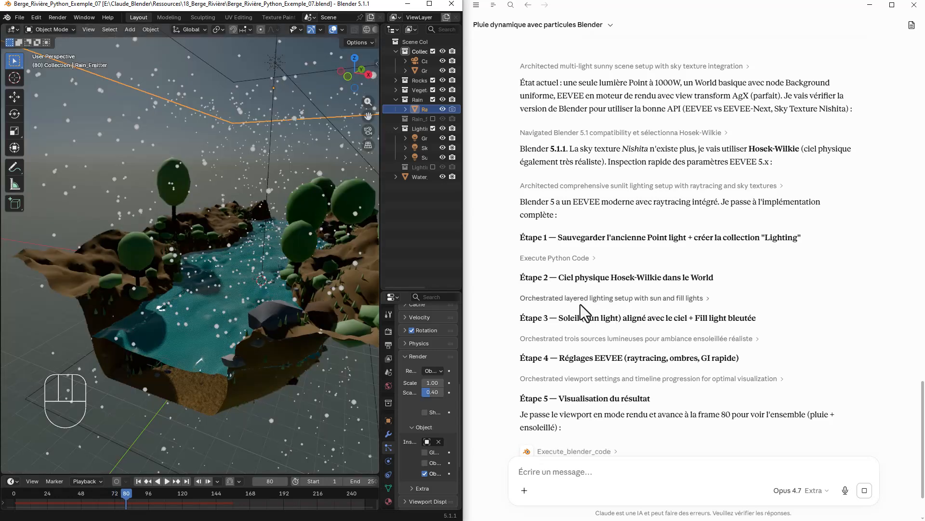
scroll(248, 354, "up", 5)
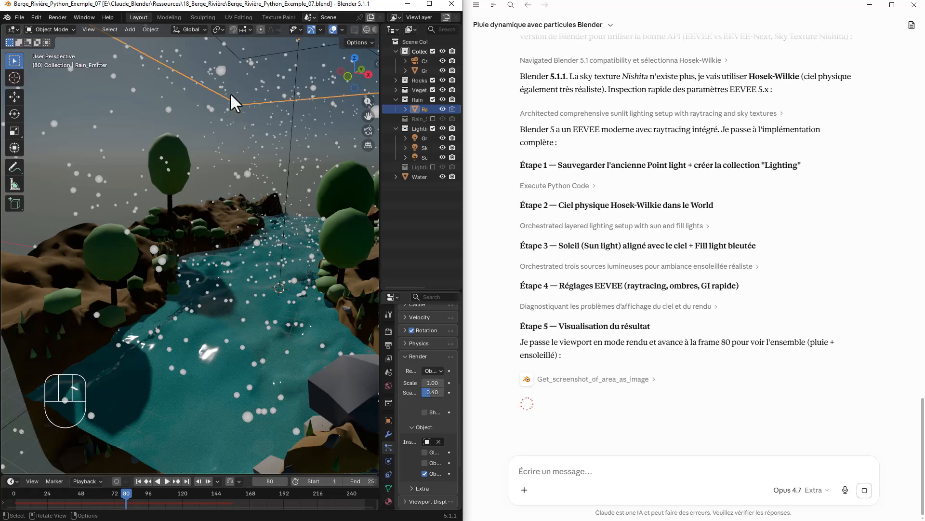
left_click(221, 69)
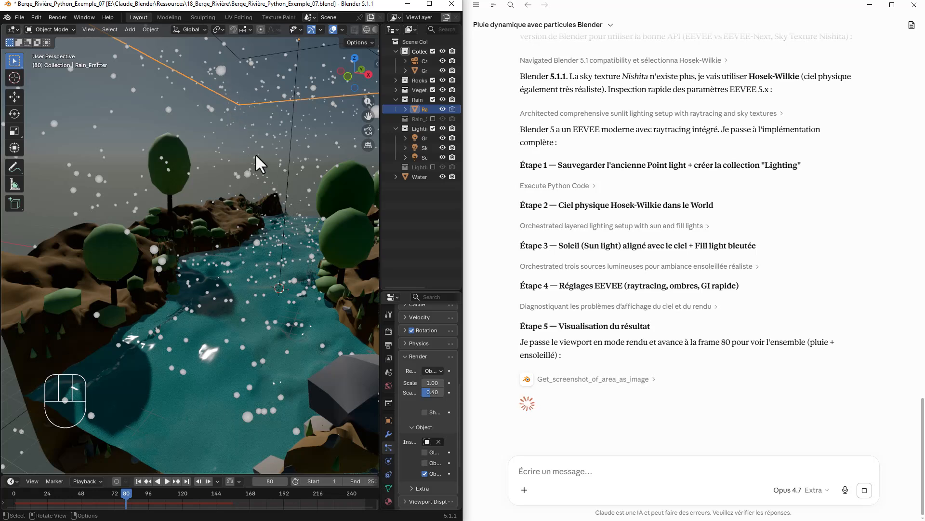